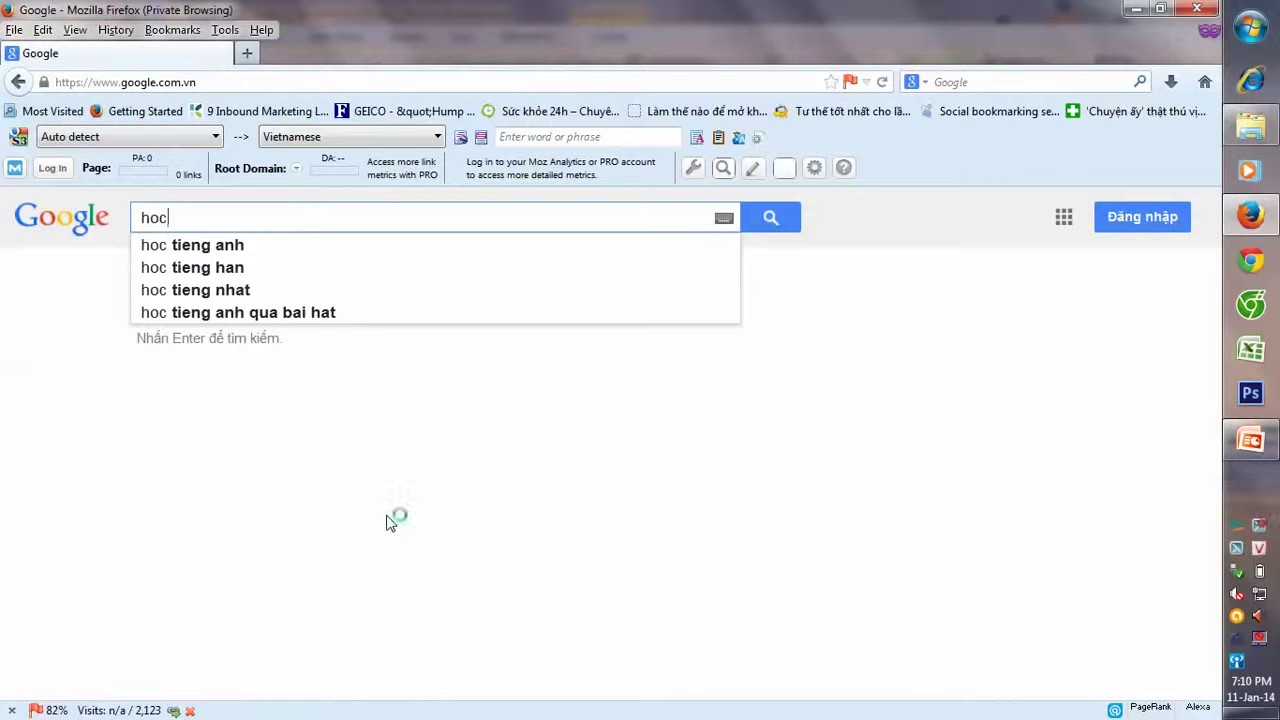
- Correct the query and search Google for 'học seo'
key(BackSpace)
text(j)
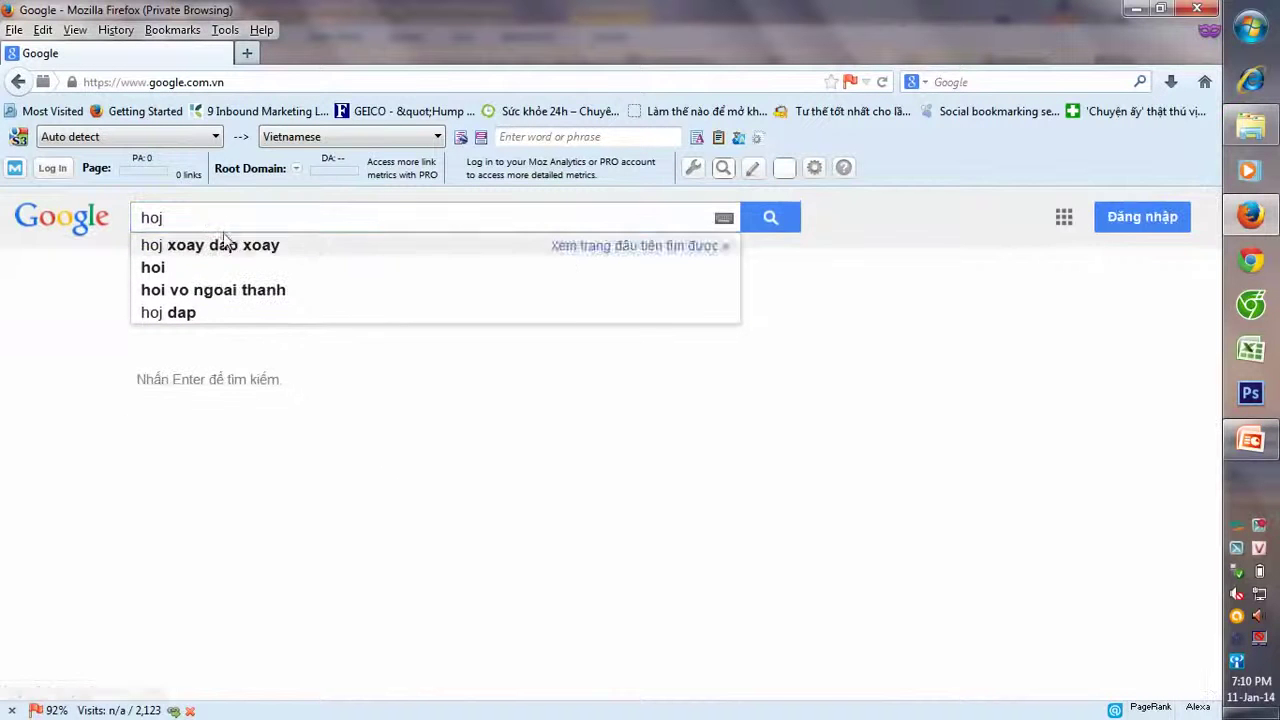
double_click(150, 217)
text(hoc)
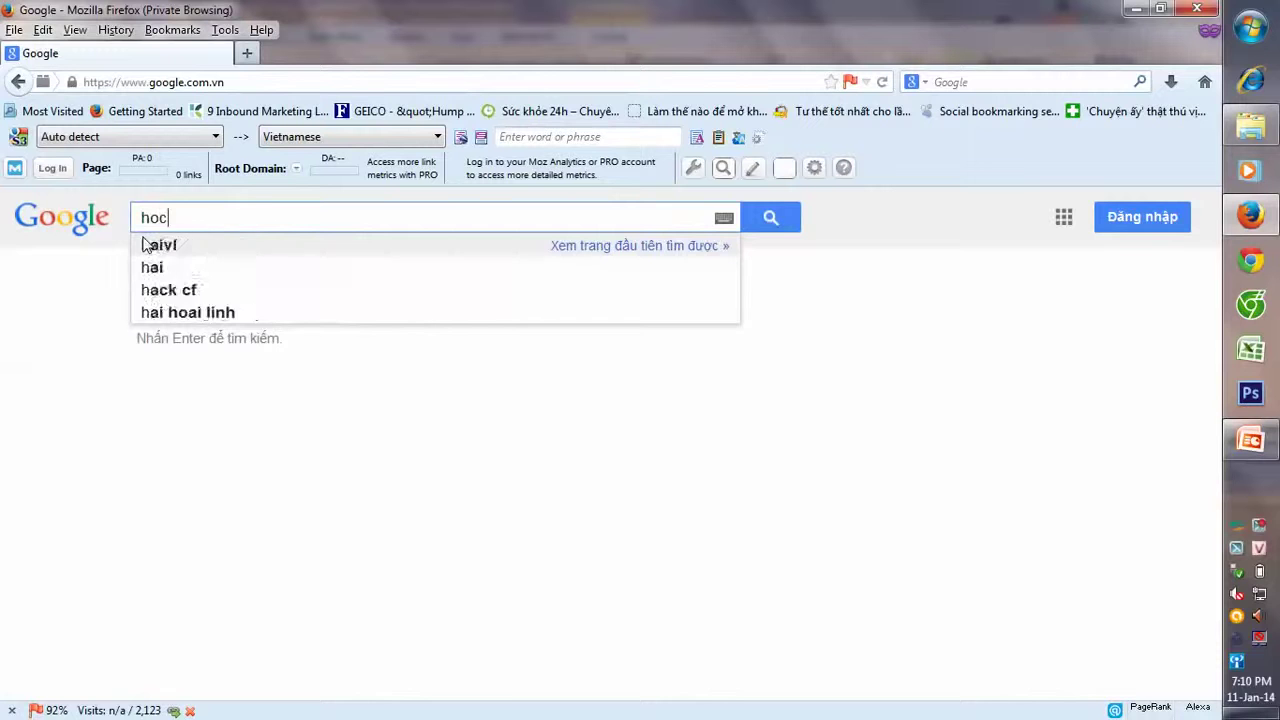
text( s)
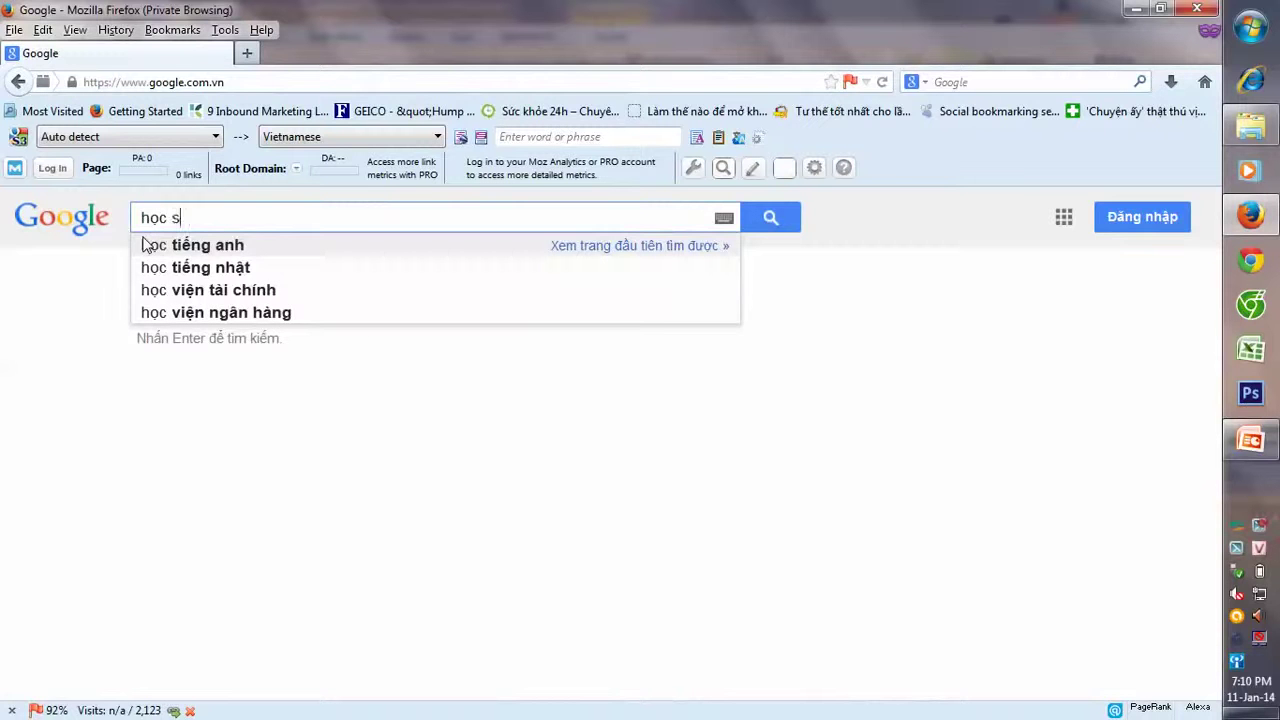
text(eo)
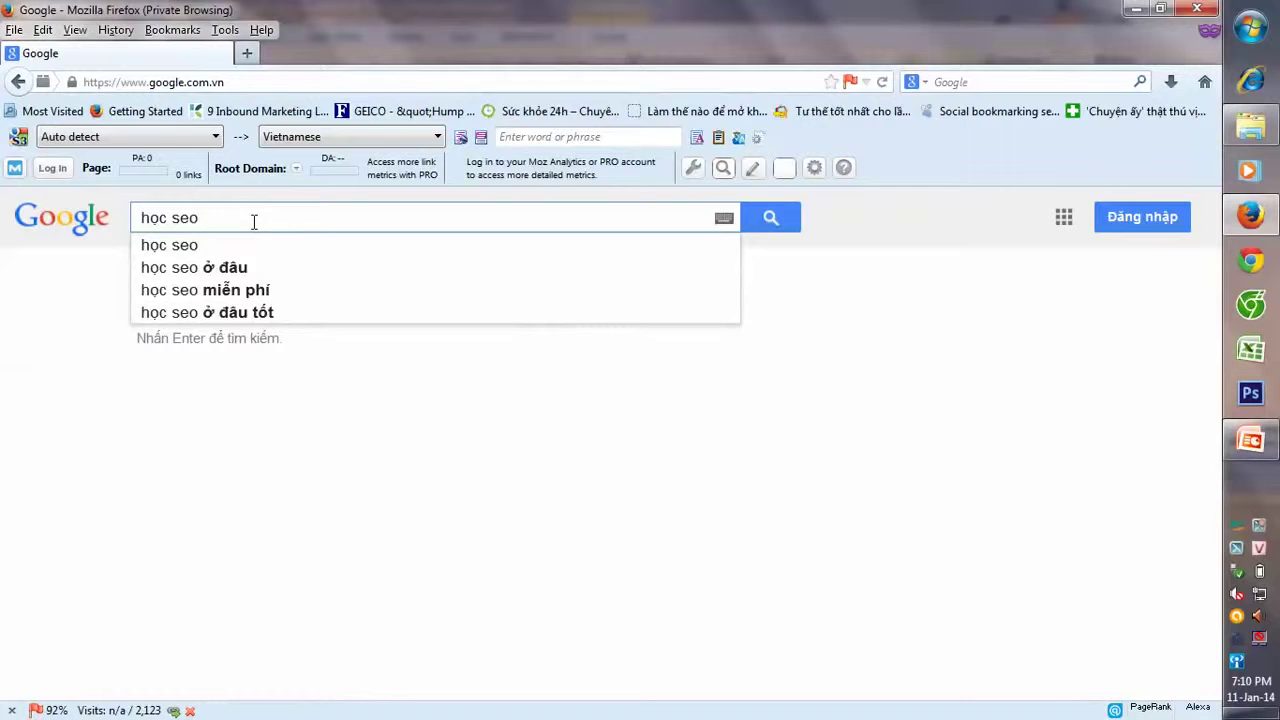
key(Return)
- Scroll through the results, glance at the SEO slide, and start a blank Excel workbook
scroll(133, 362, down, 2)
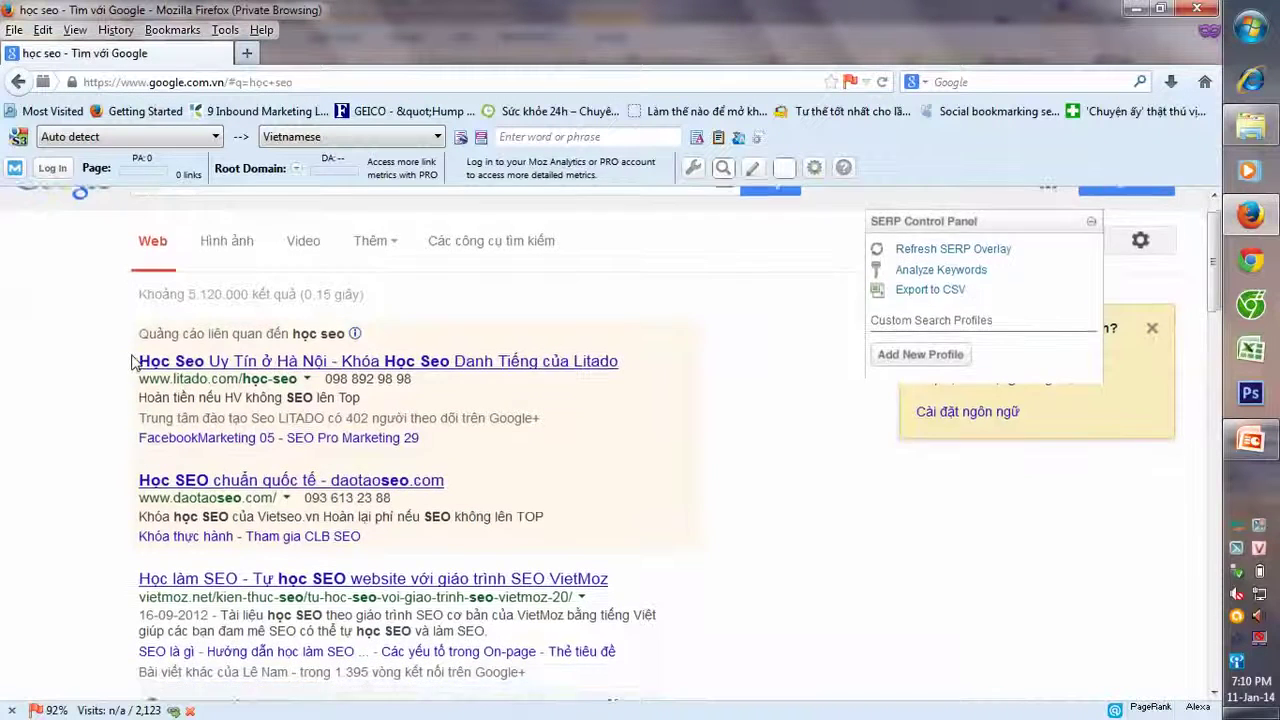
scroll(243, 300, up, 2)
scroll(215, 330, down, 4)
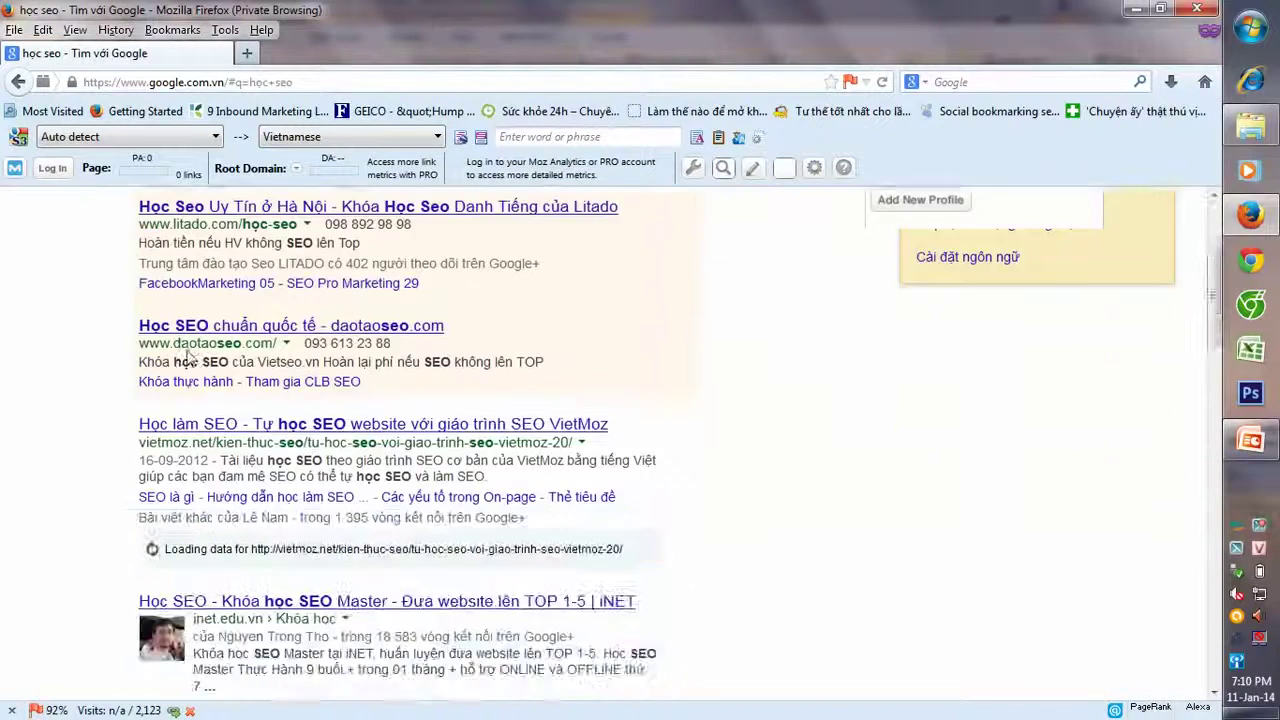
scroll(188, 355, down, 20)
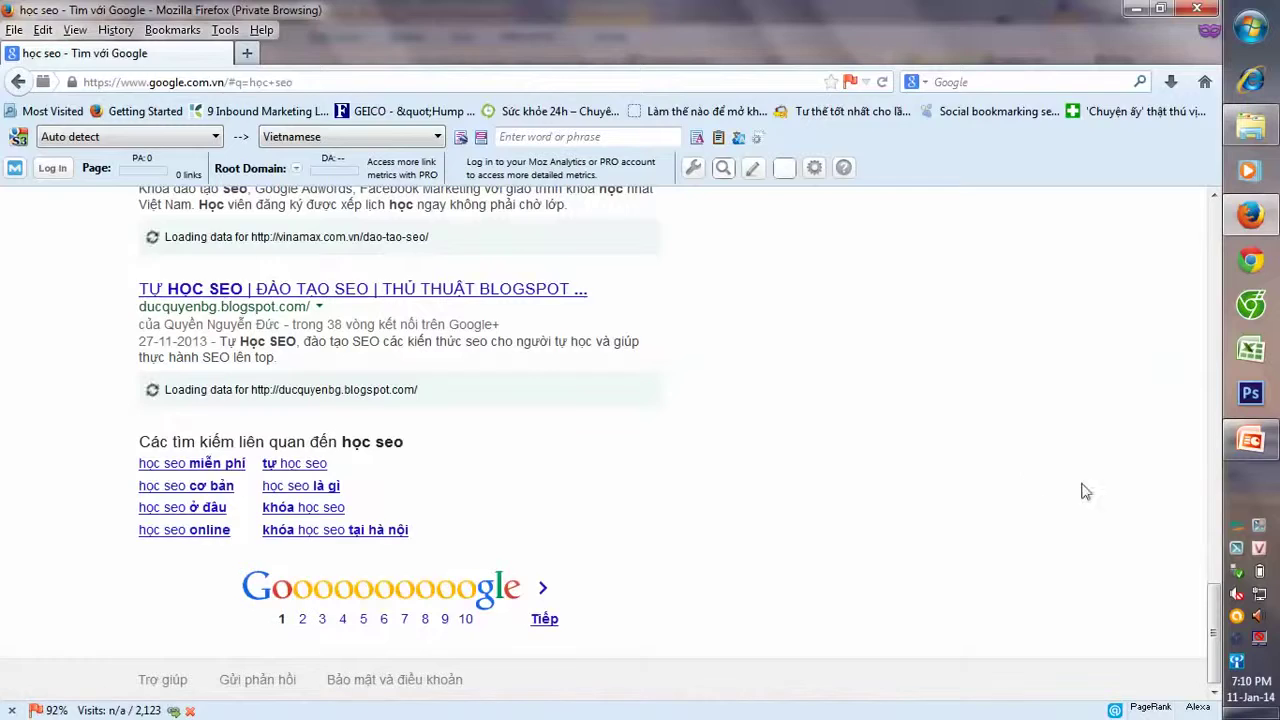
click(1250, 440)
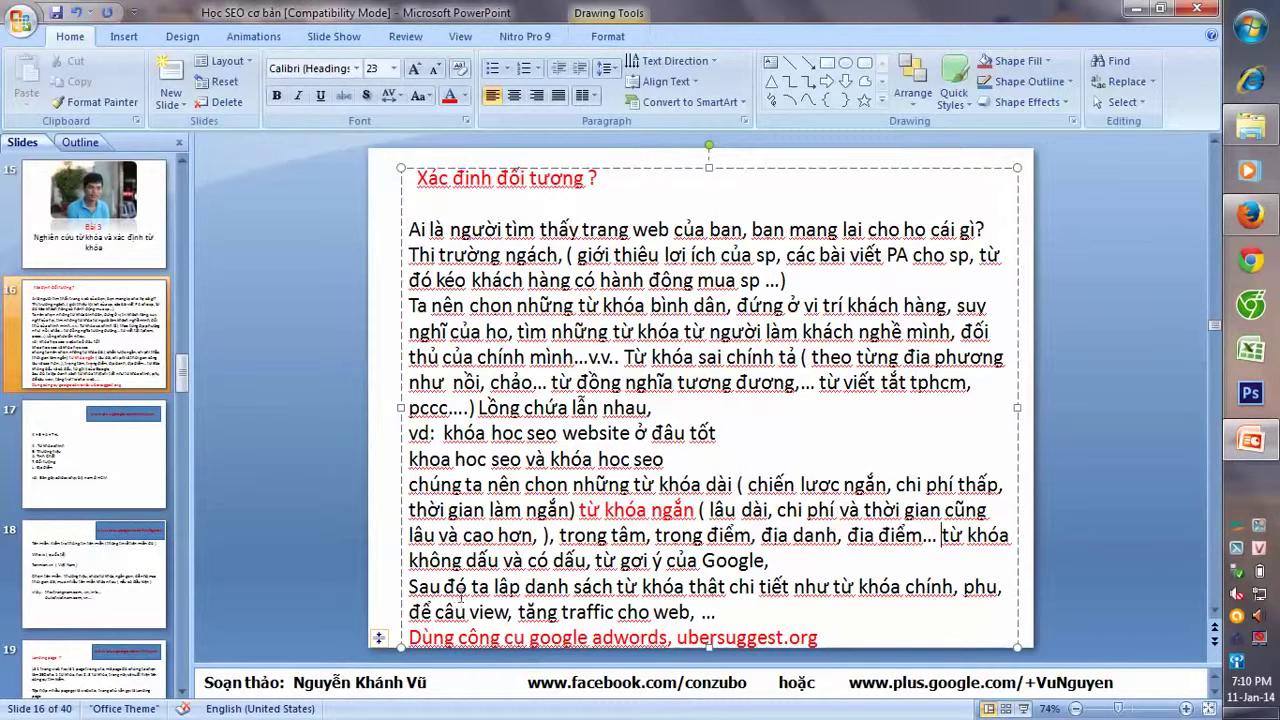
click(1251, 362)
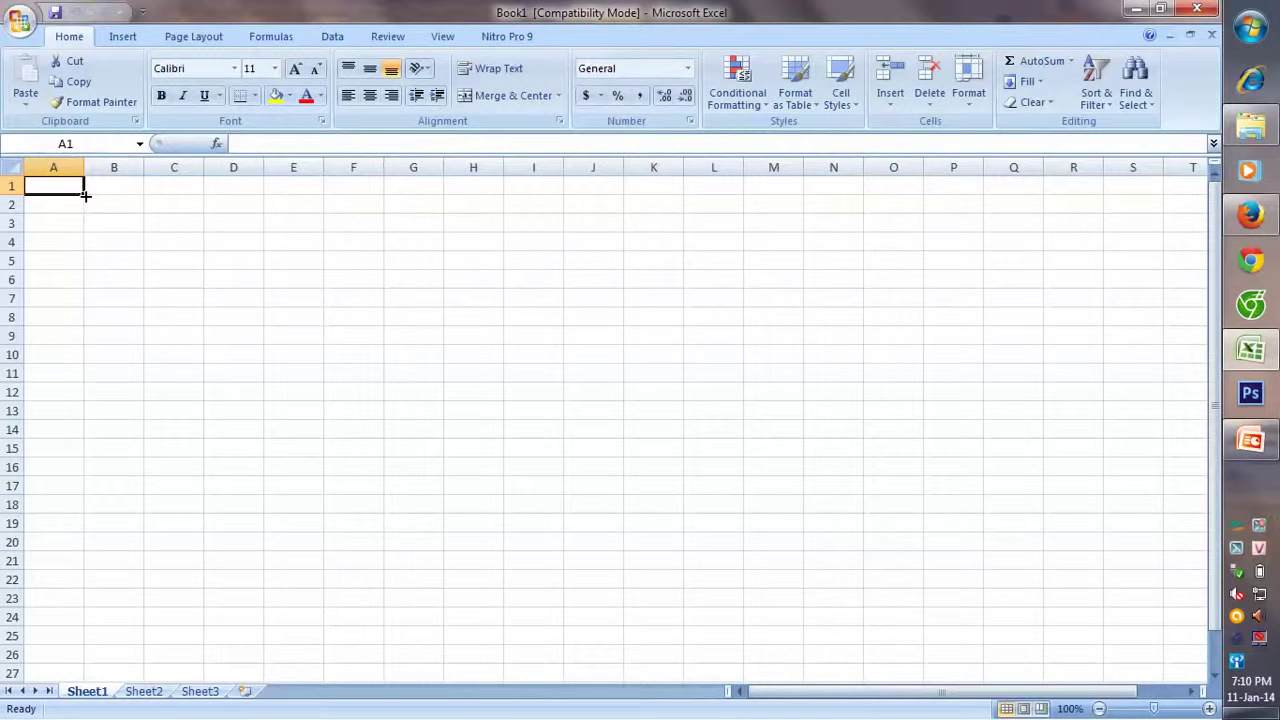
- Enter the heading 'từ khóa chính' in cell A2
click(80, 212)
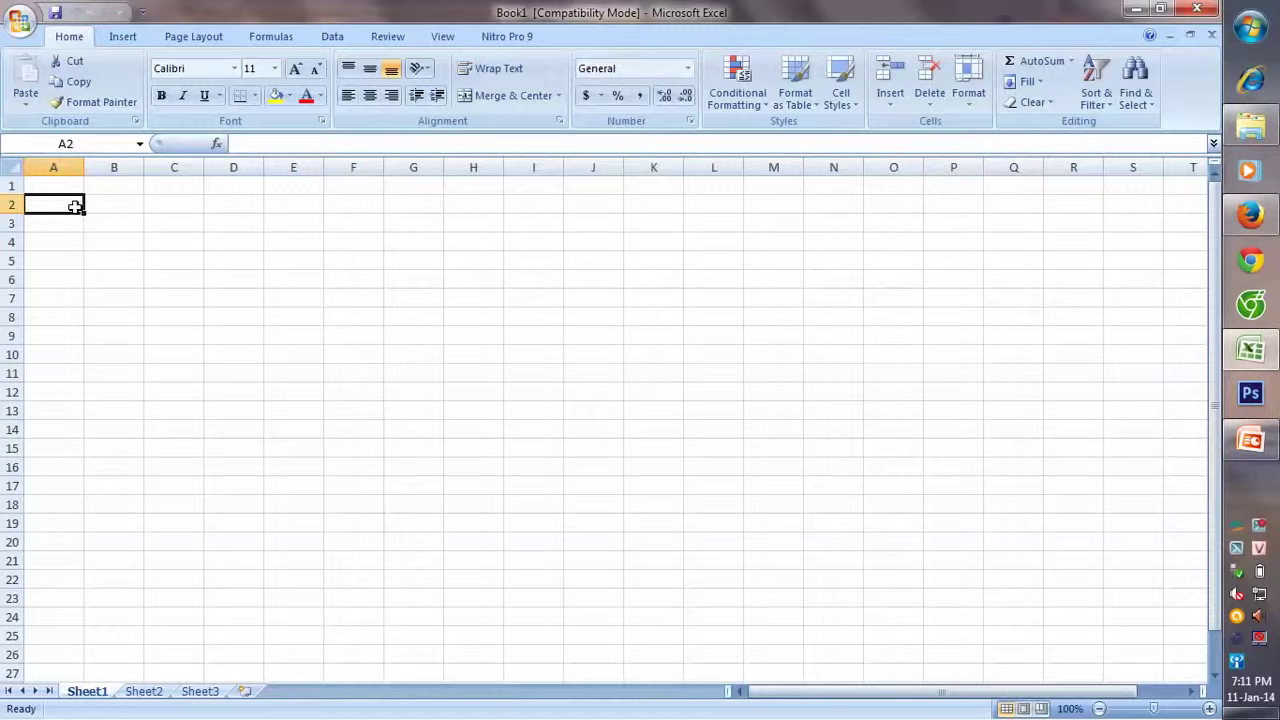
drag(73, 206, 81, 207)
click(109, 205)
click(184, 213)
click(212, 209)
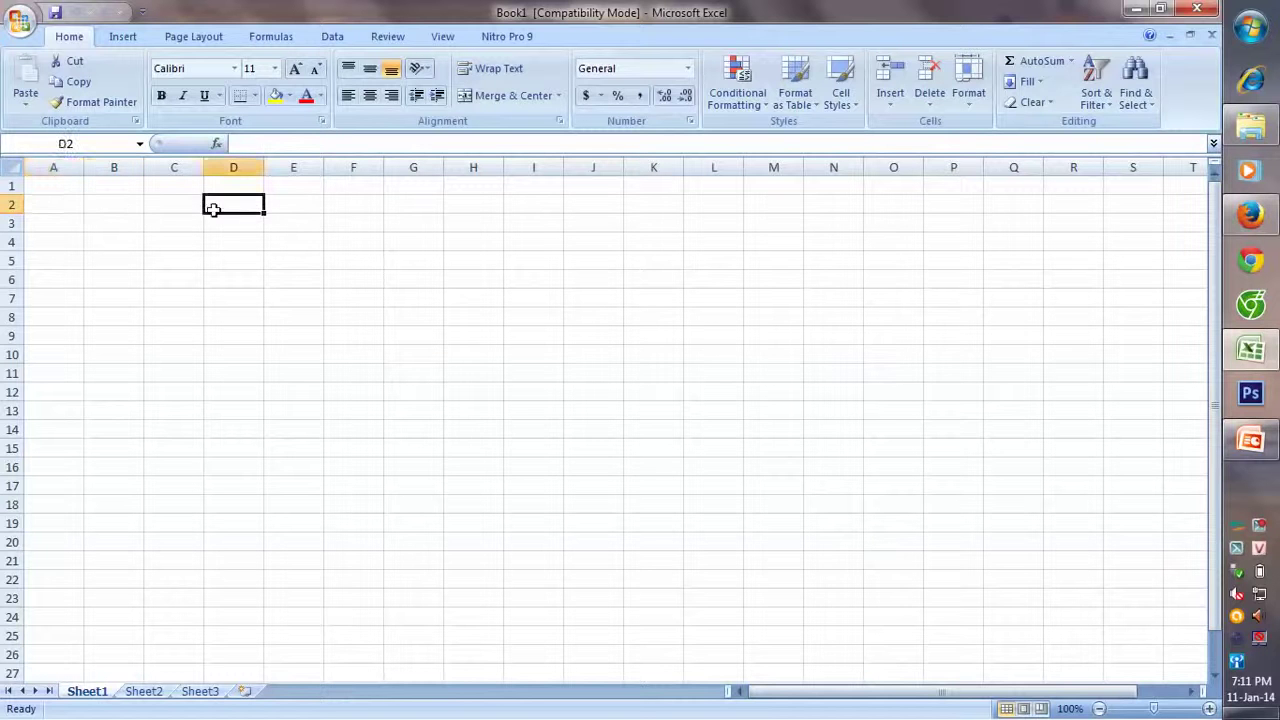
click(72, 205)
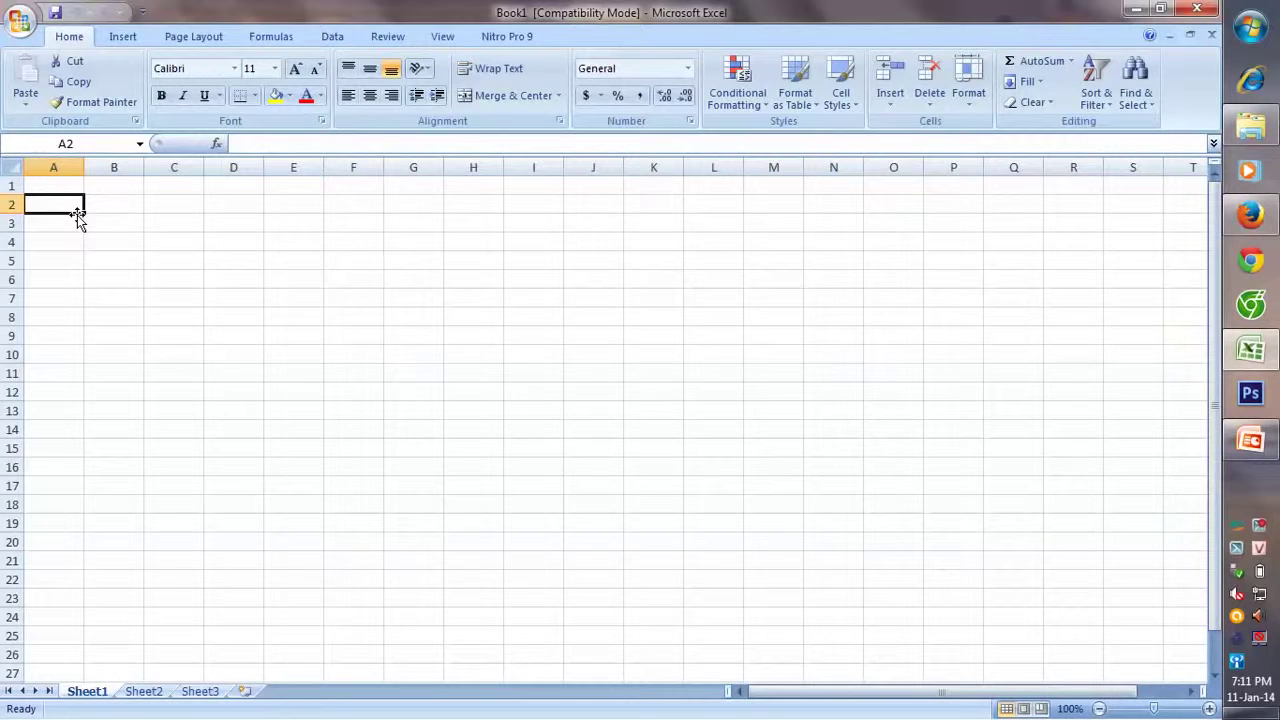
text(từ)
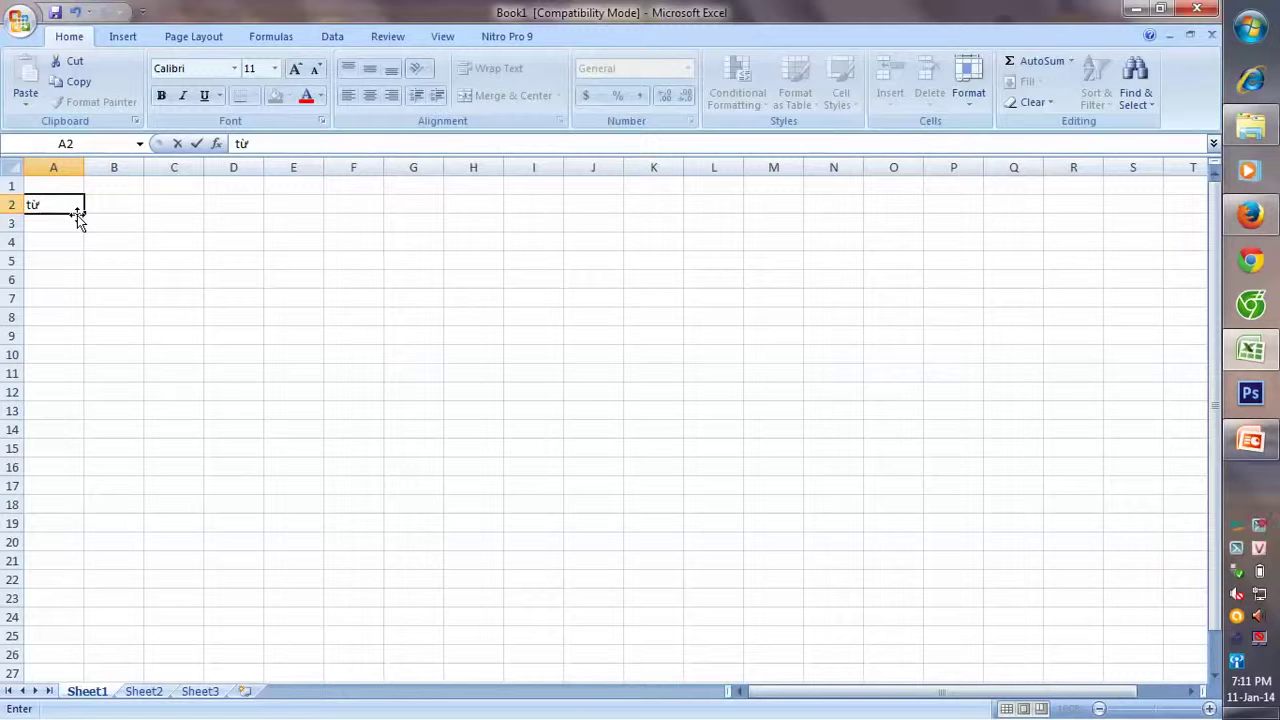
text( khóa chin)
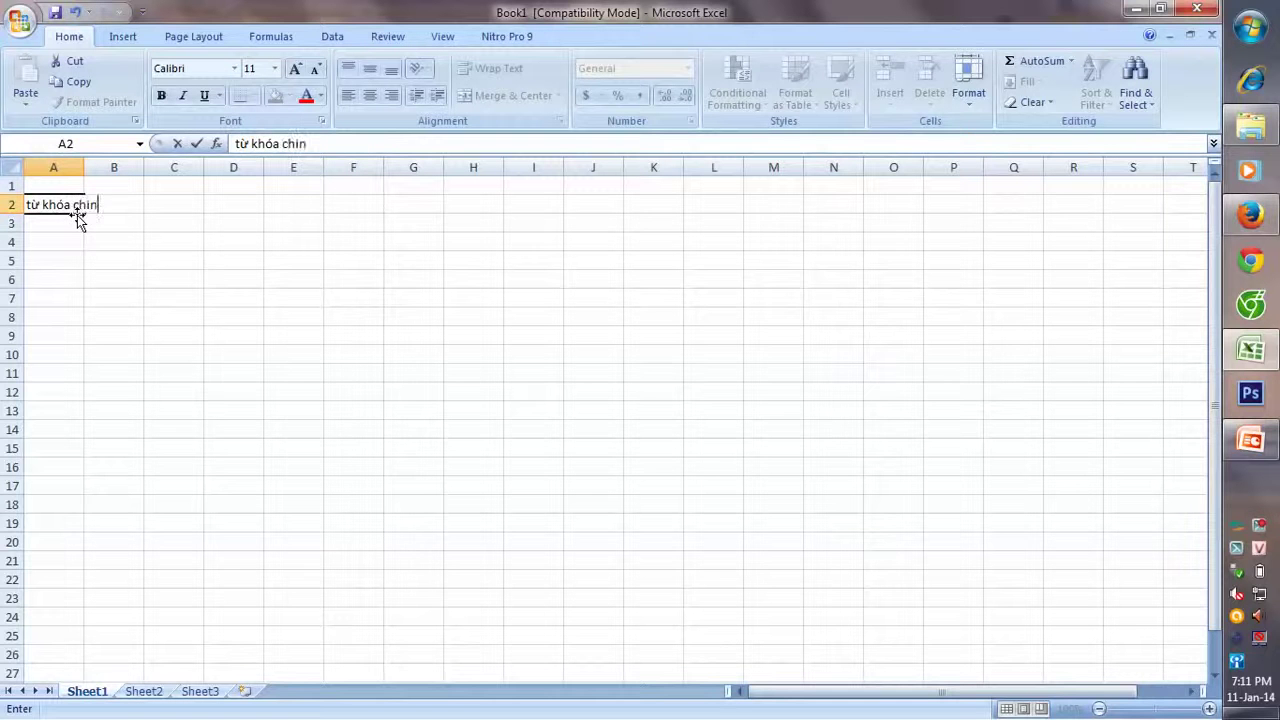
text(hs)
- Widen column A to fit the heading and type 'từ khóa phụ' in B2
drag(80, 167, 312, 170)
click(232, 280)
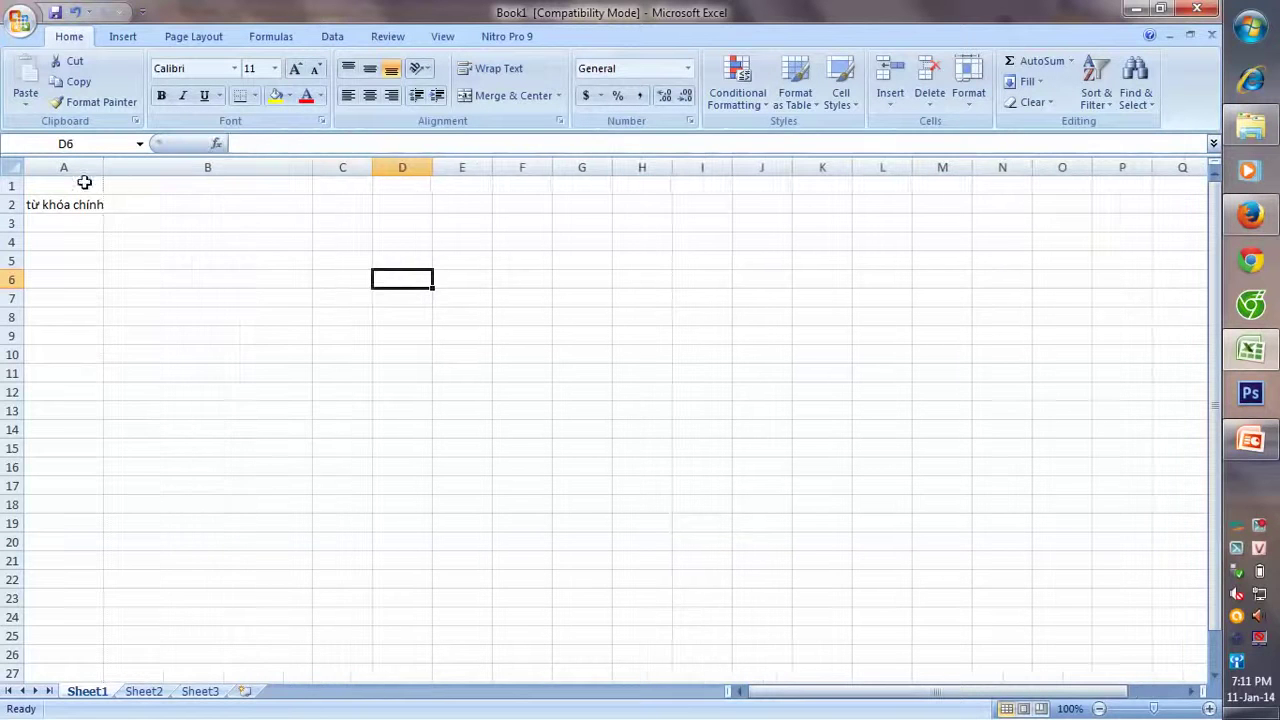
drag(104, 171, 160, 170)
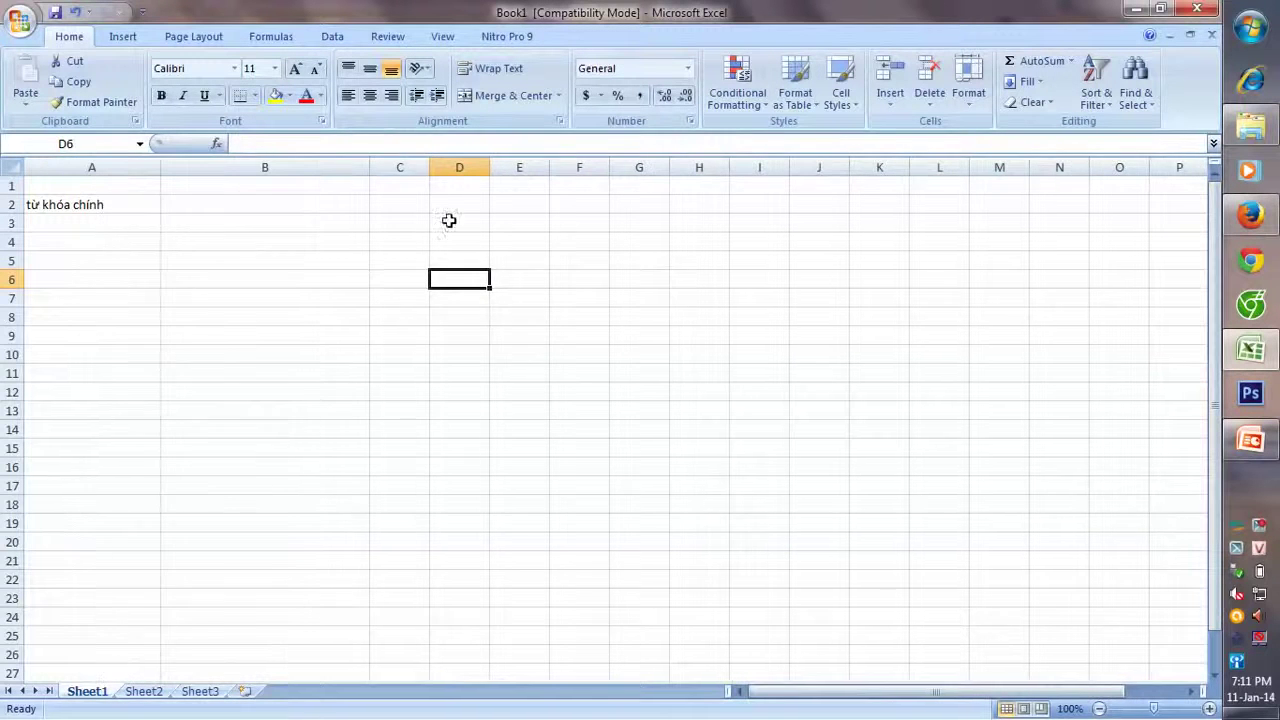
click(346, 204)
text(tư)
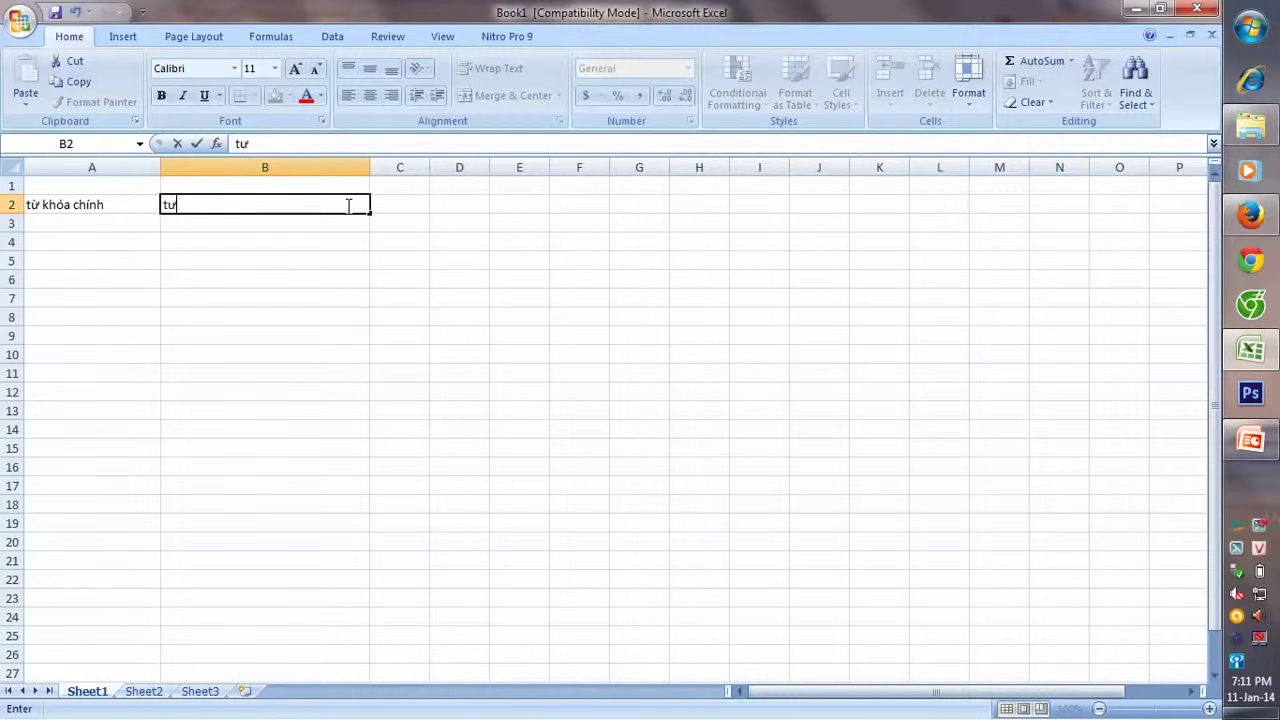
text( khóa phu)
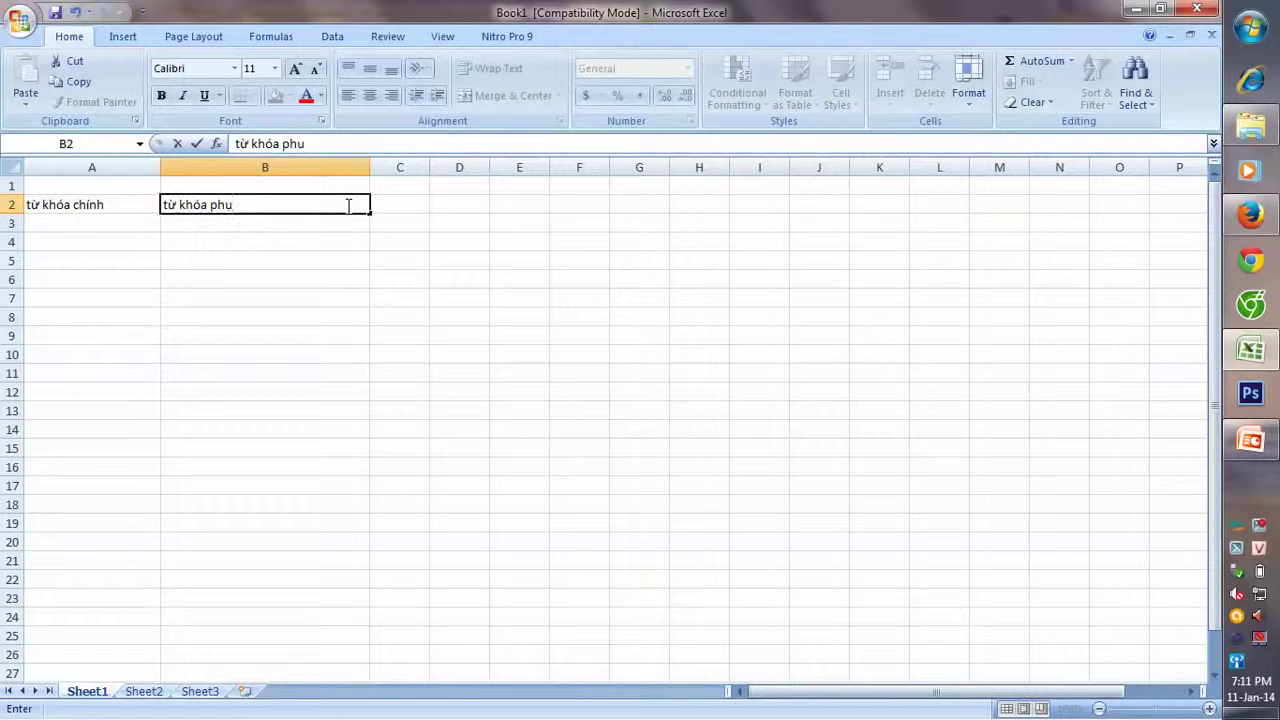
text(j)
- Widen column C and enter the heading 'từ khóa thương hiệu' in C2
click(427, 167)
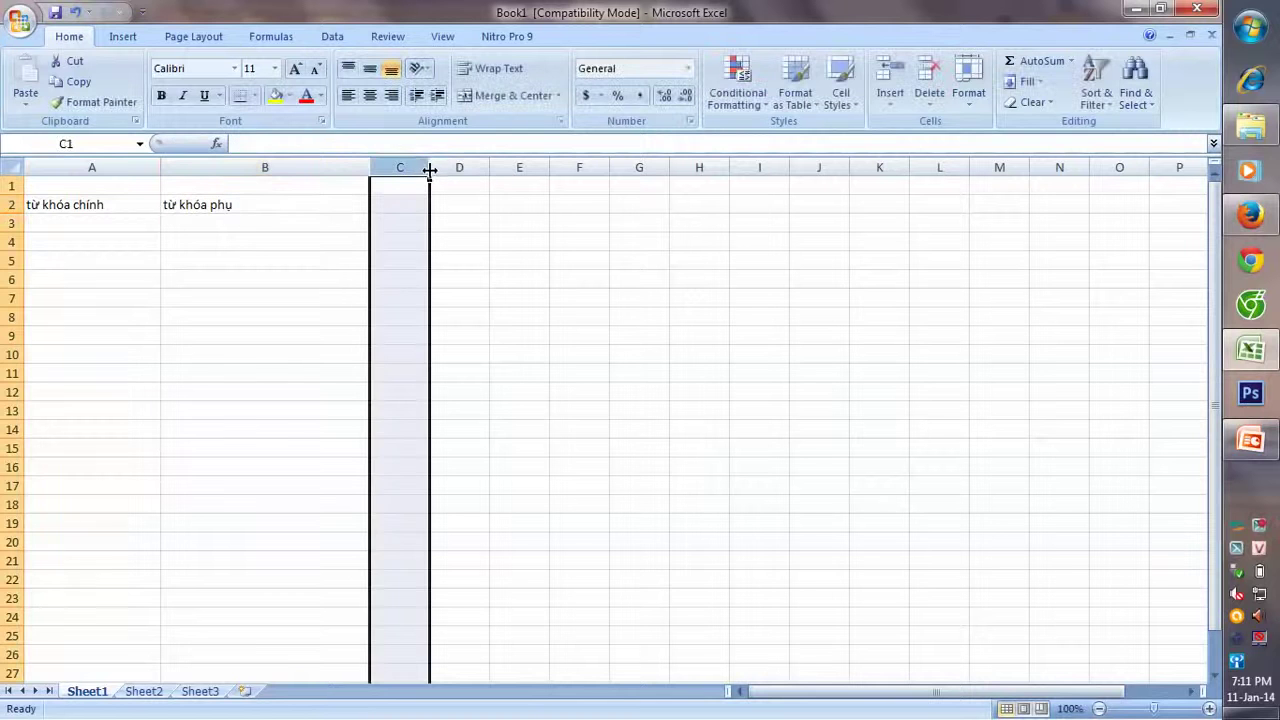
drag(431, 167, 555, 167)
click(472, 199)
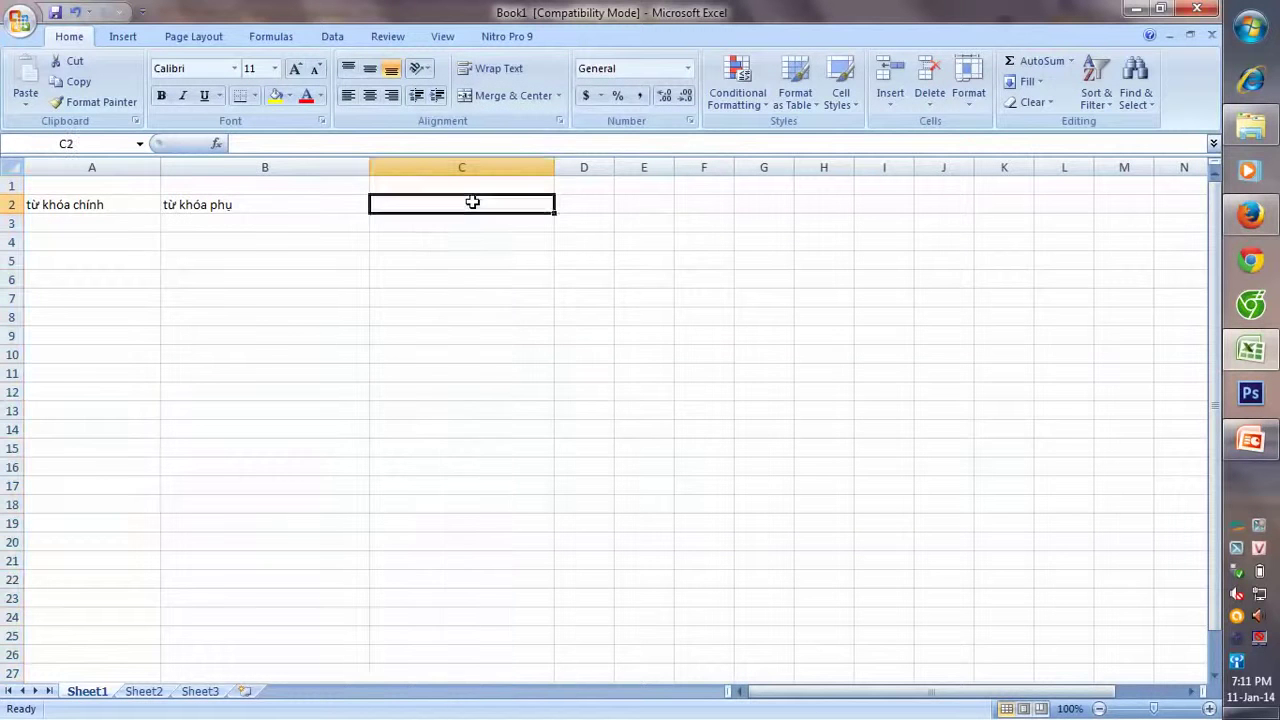
text(từ)
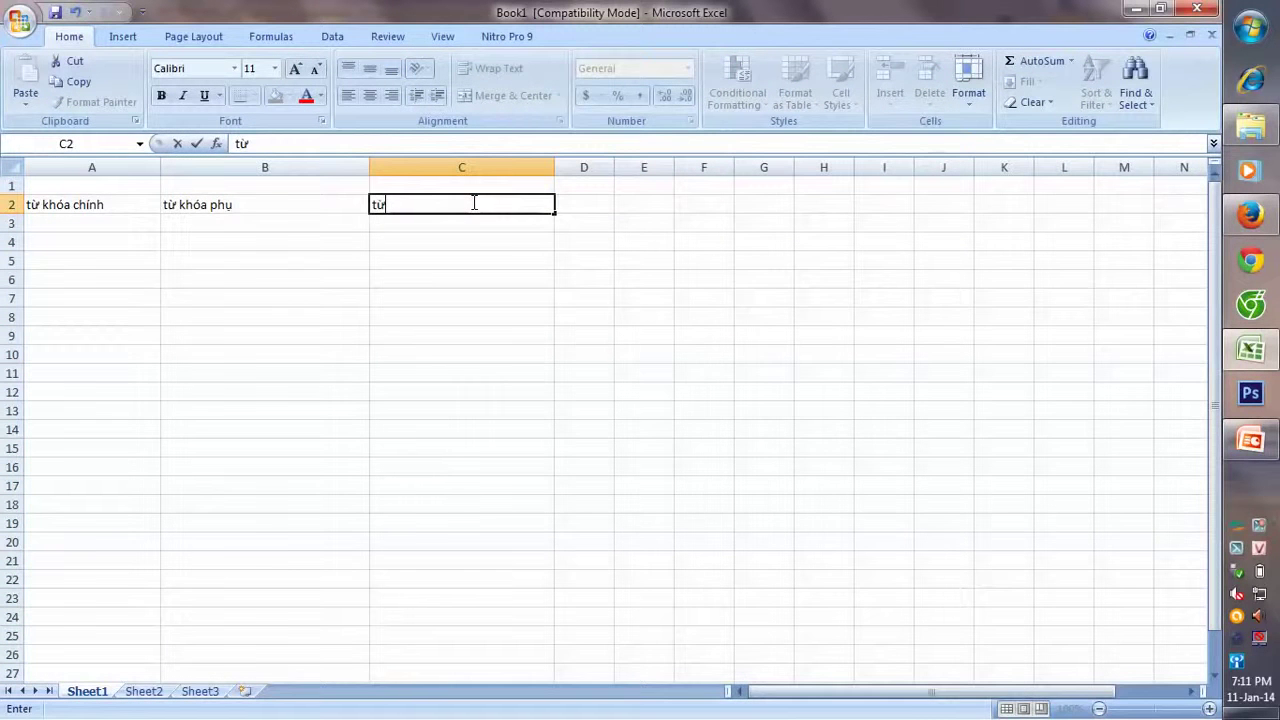
text( khoa)
text(m)
key(BackSpace)
text(rth)
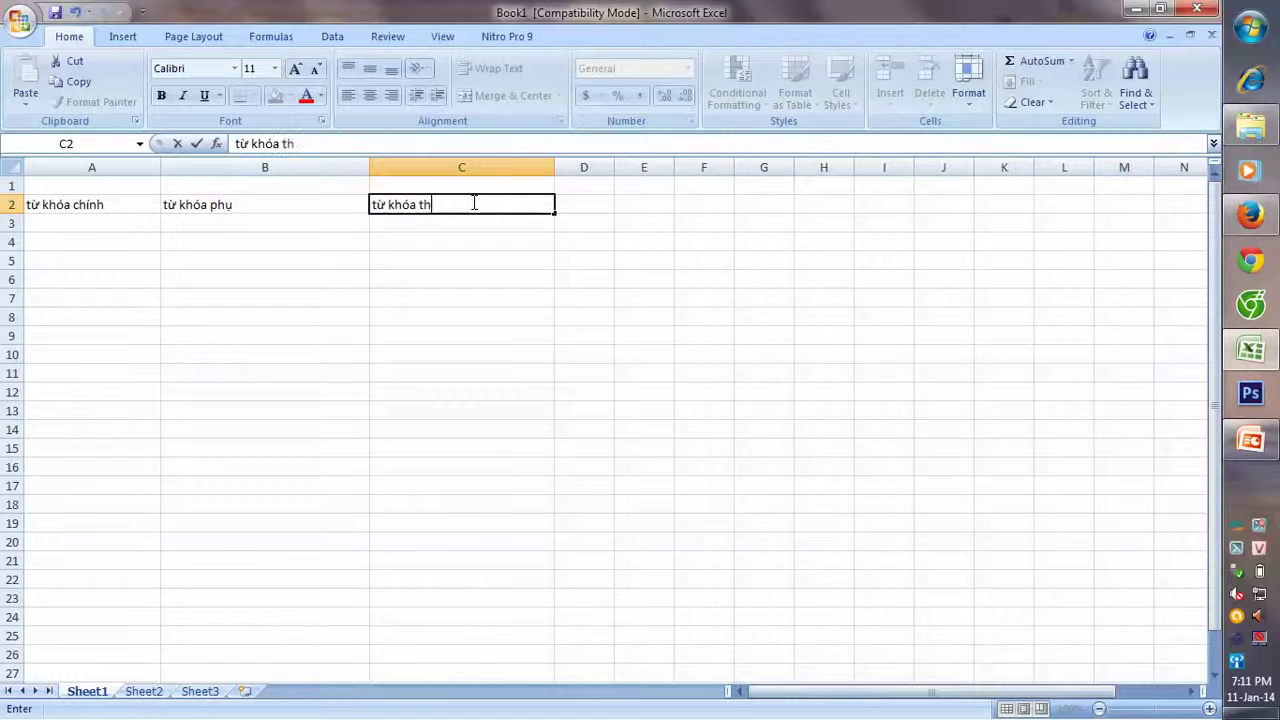
text(ương ban)
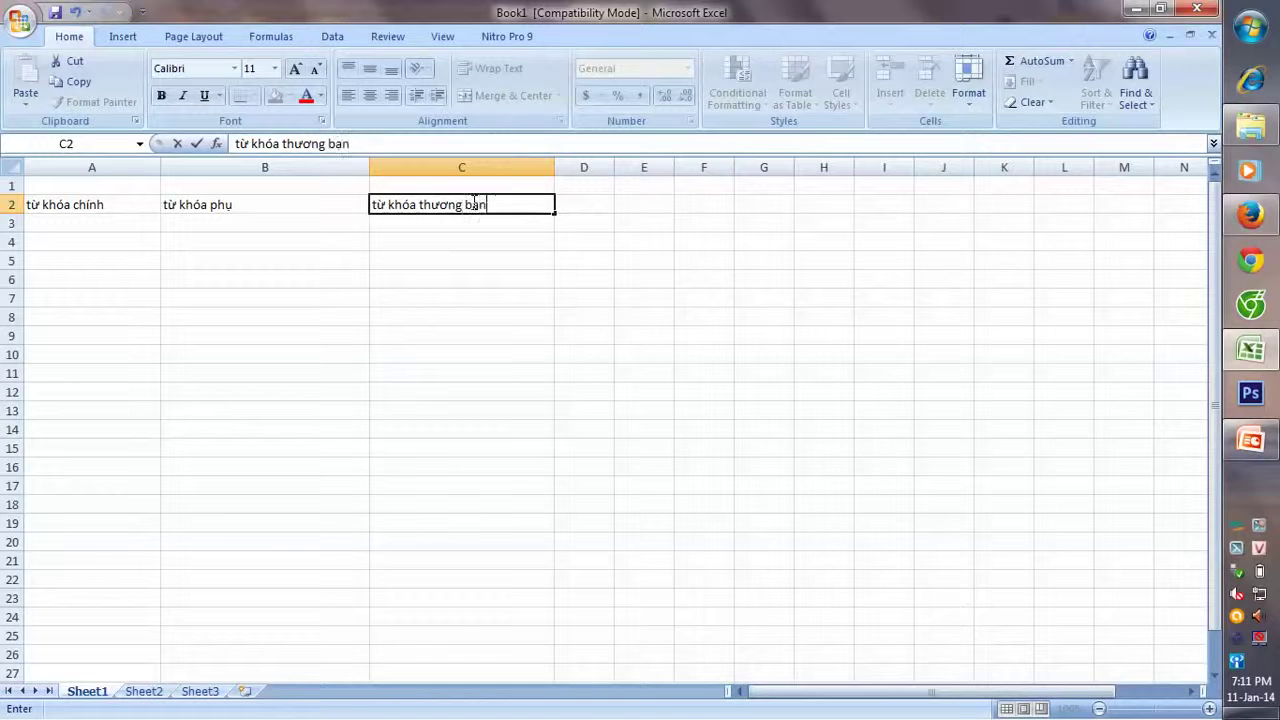
key(BackSpace)
key(BackSpace)
key(BackSpace)
text(hiêu)
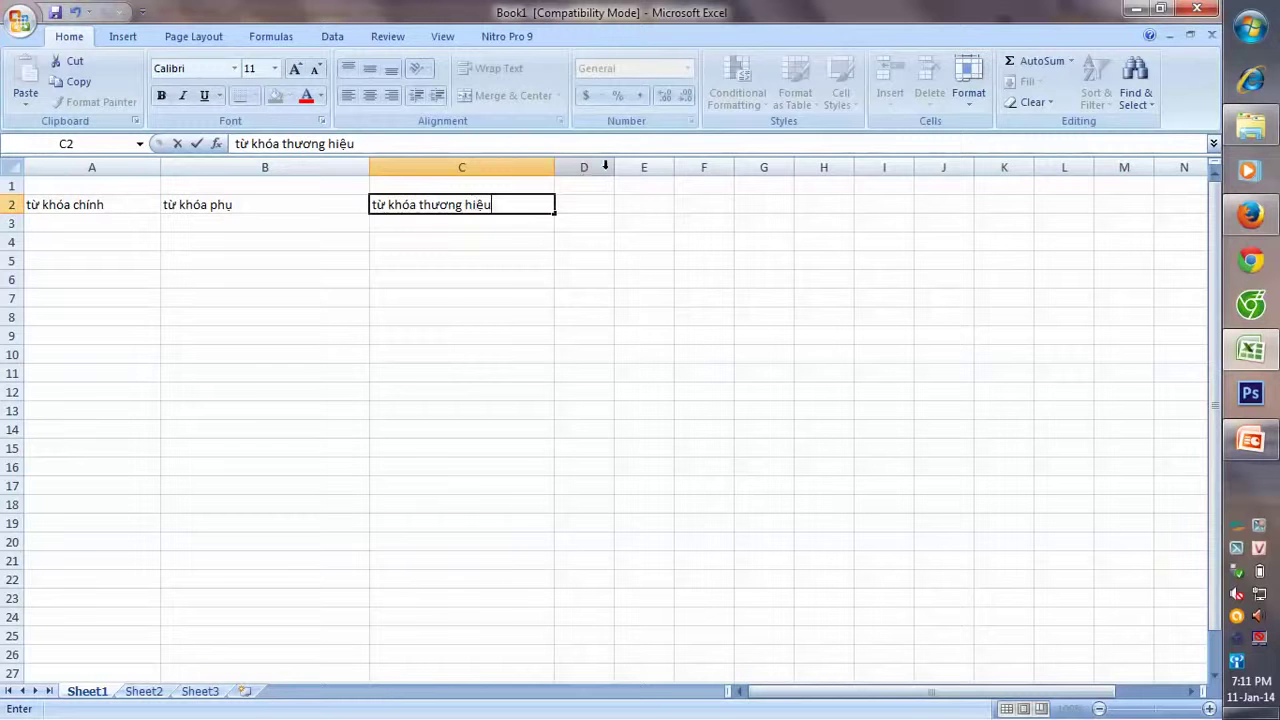
click(608, 187)
- Widen column D and type the heading 'từ khóa tăng độ truy cập' in D2
drag(613, 170, 764, 168)
click(638, 206)
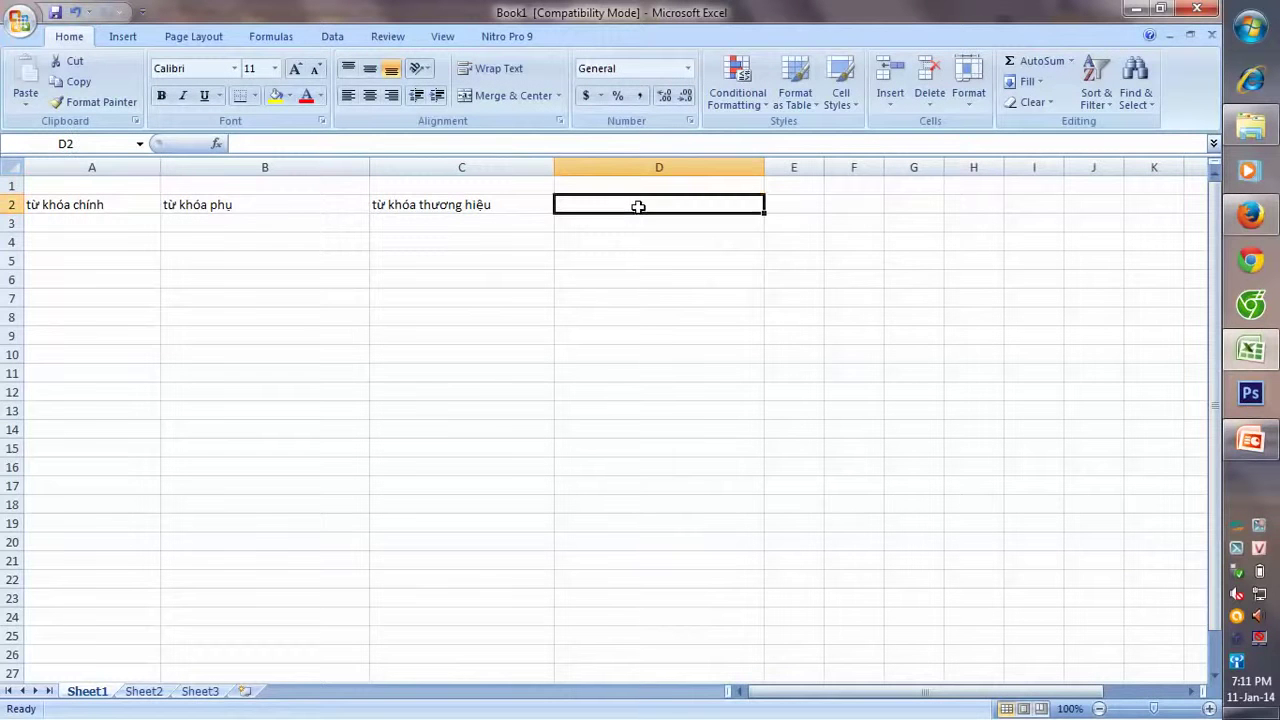
text(tu)
text(khóa tả)
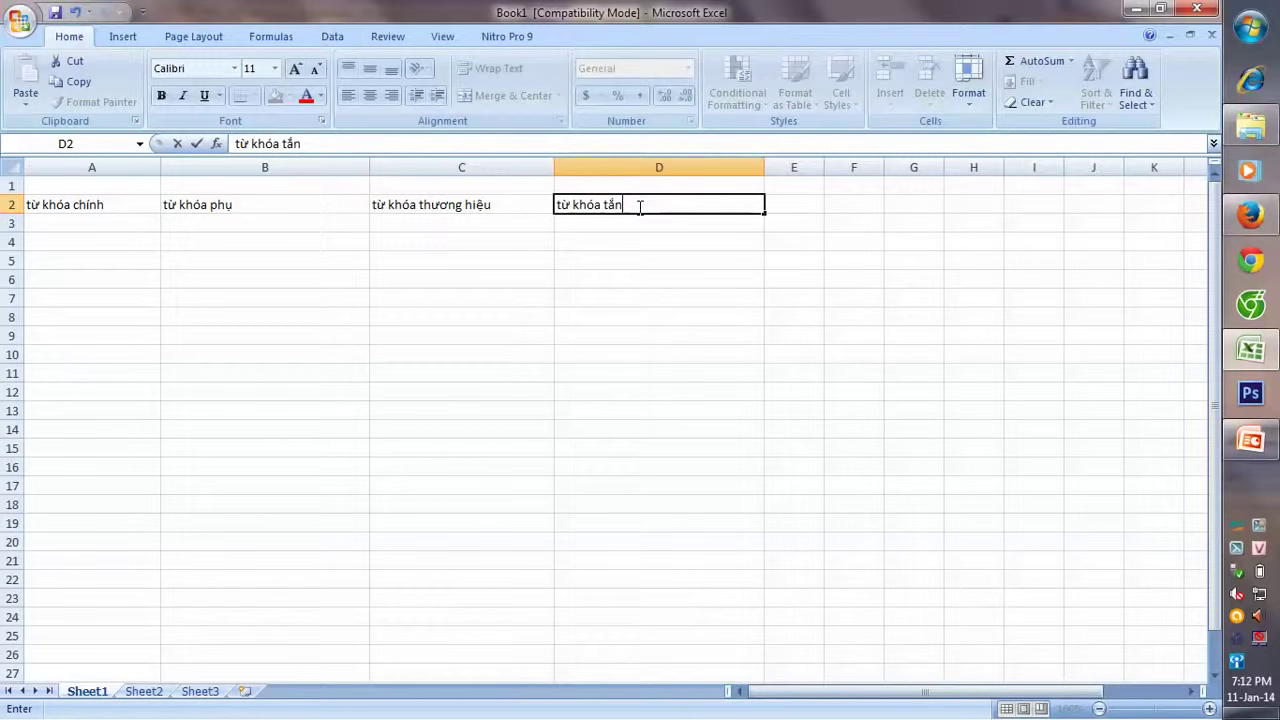
key(BackSpace)
key(BackSpace)
text(ăng đô)
text( tra)
text(uy)
text( câ)
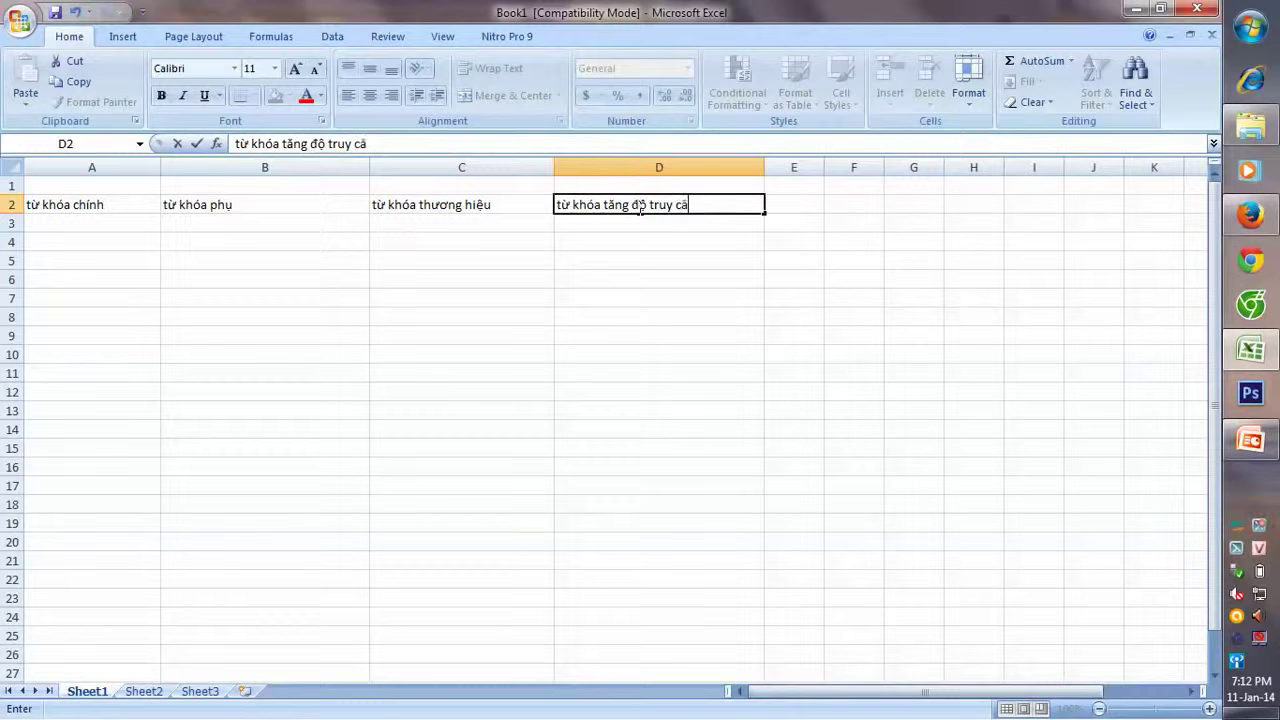
key(BackSpace)
text(ập)
- Widen column E and enter the heading 'từ khóa miêu tả lợi ích của sản phẩm' in E2
click(817, 204)
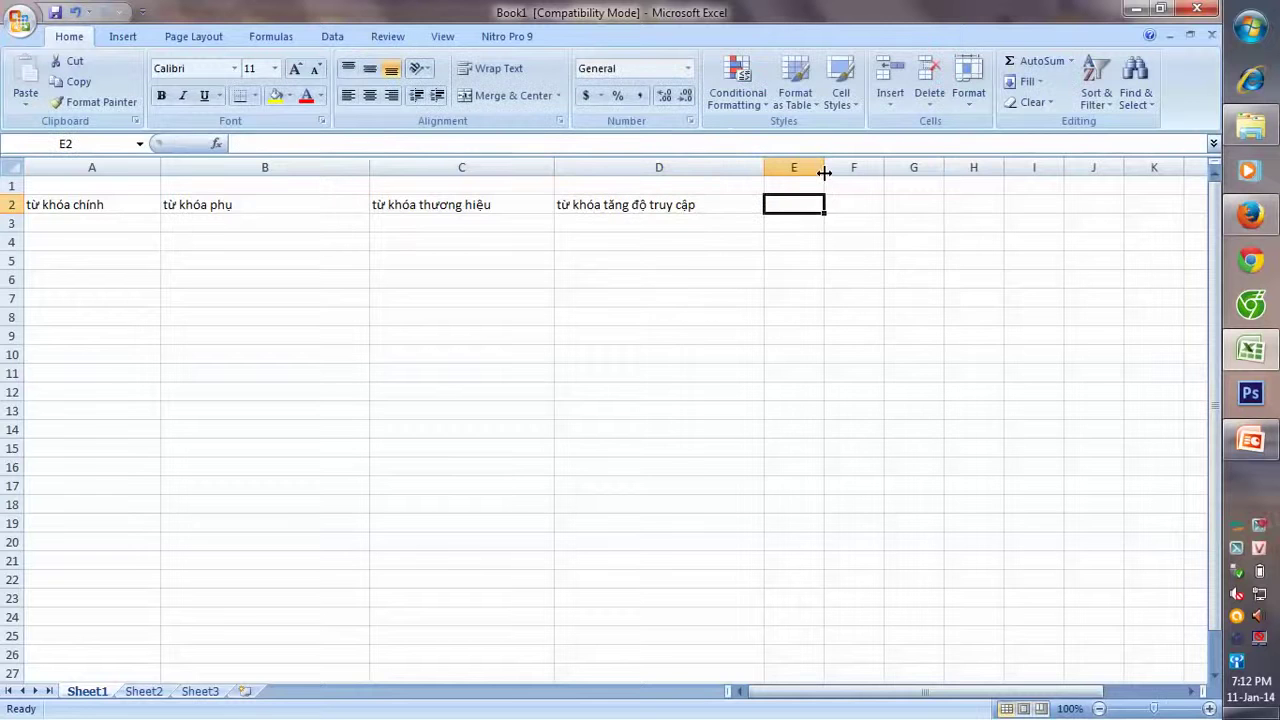
drag(824, 167, 967, 167)
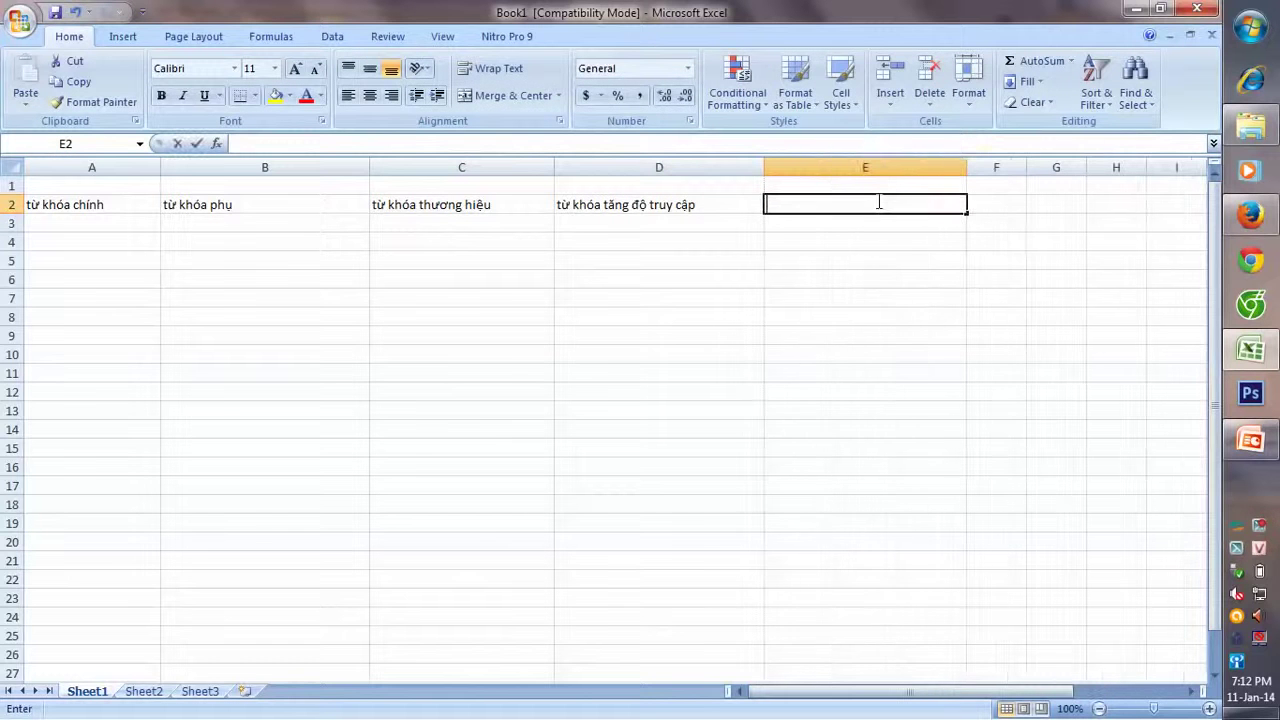
text(từ)
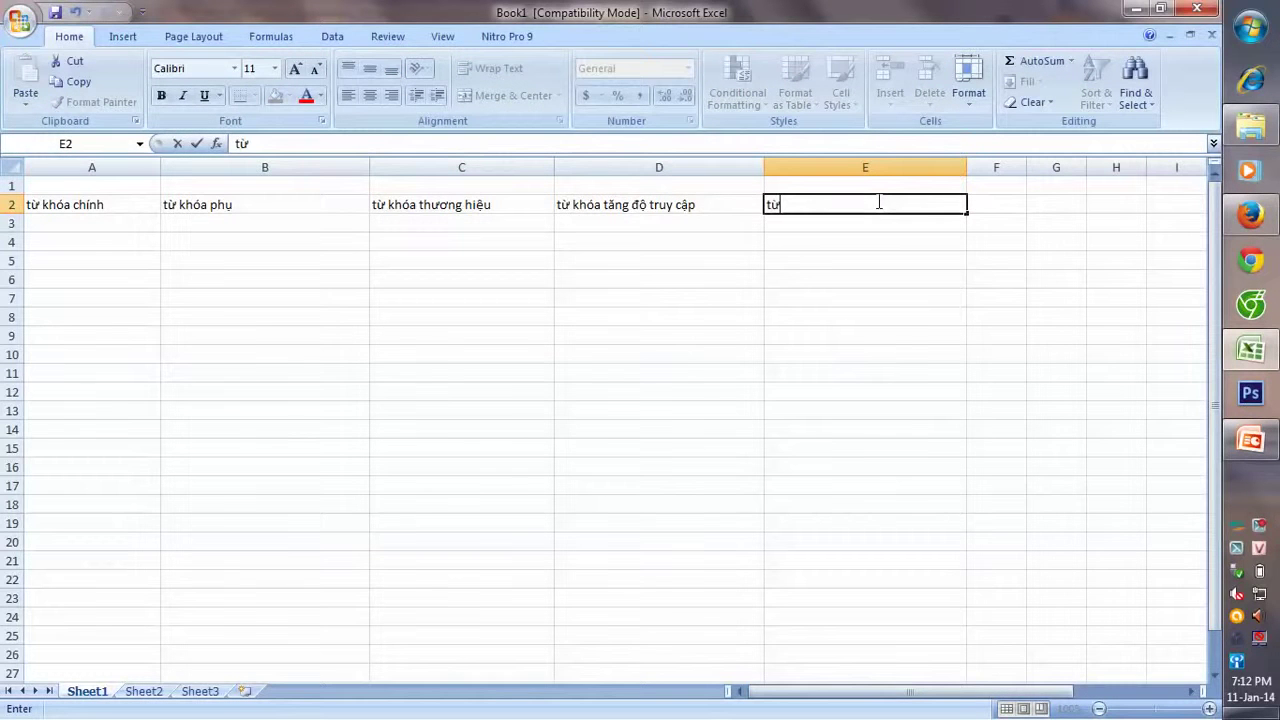
text( khóa)
text(miêu)
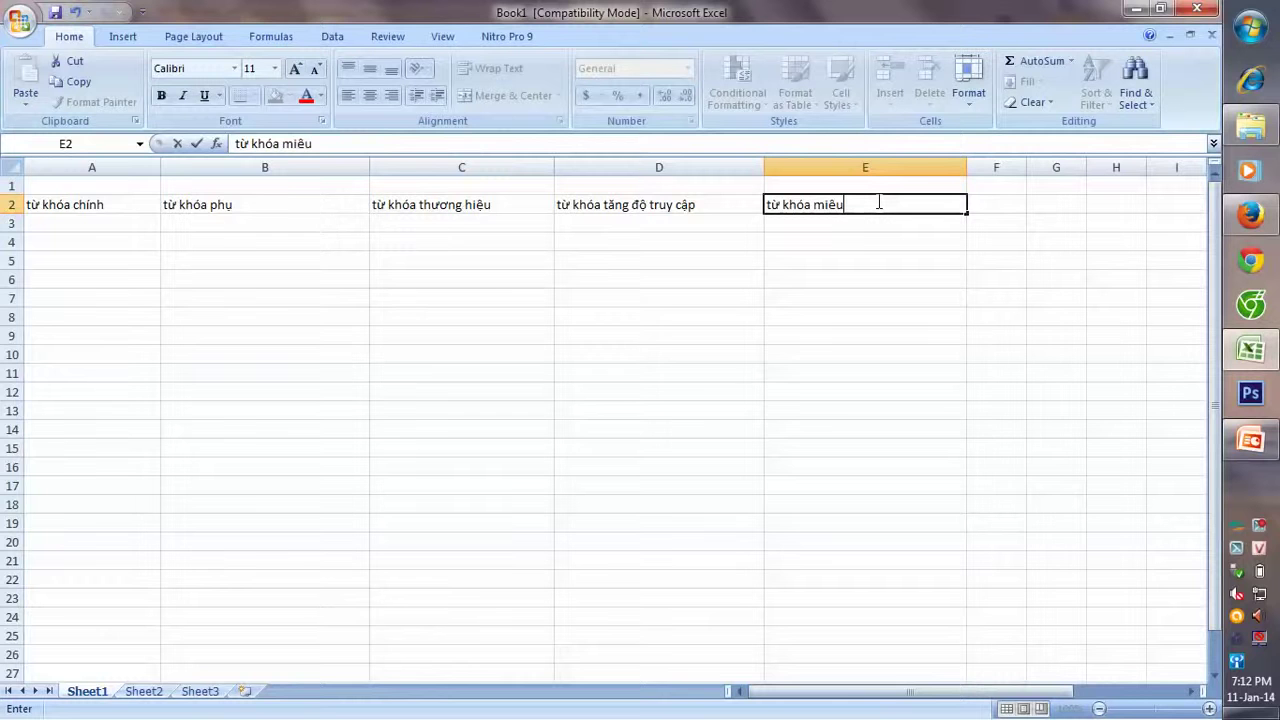
text( talơi ích của)
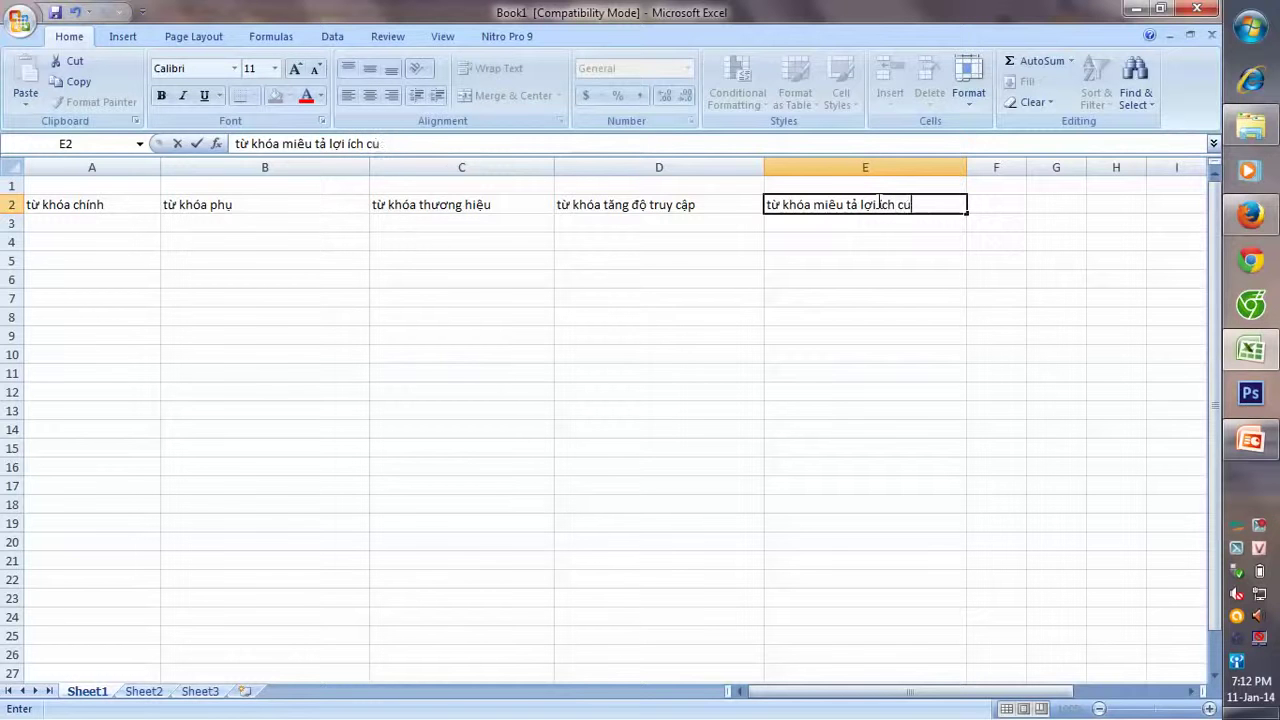
text( sản phâm)
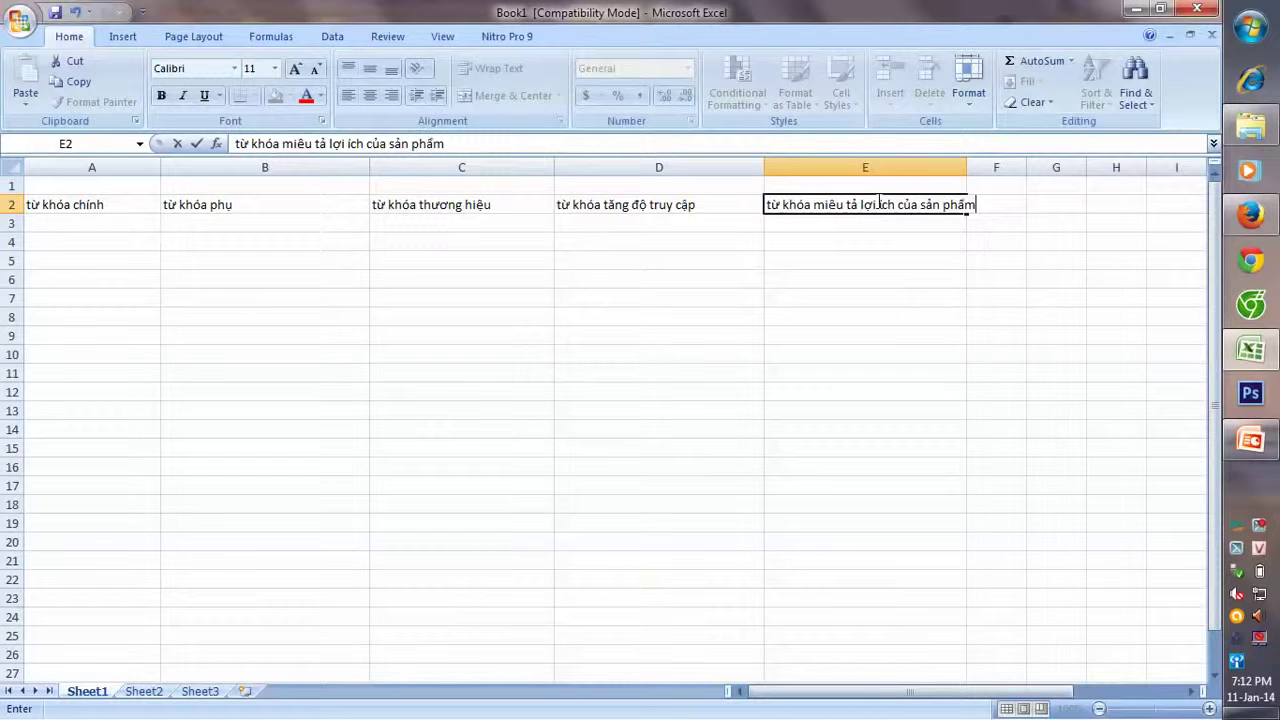
click(1051, 208)
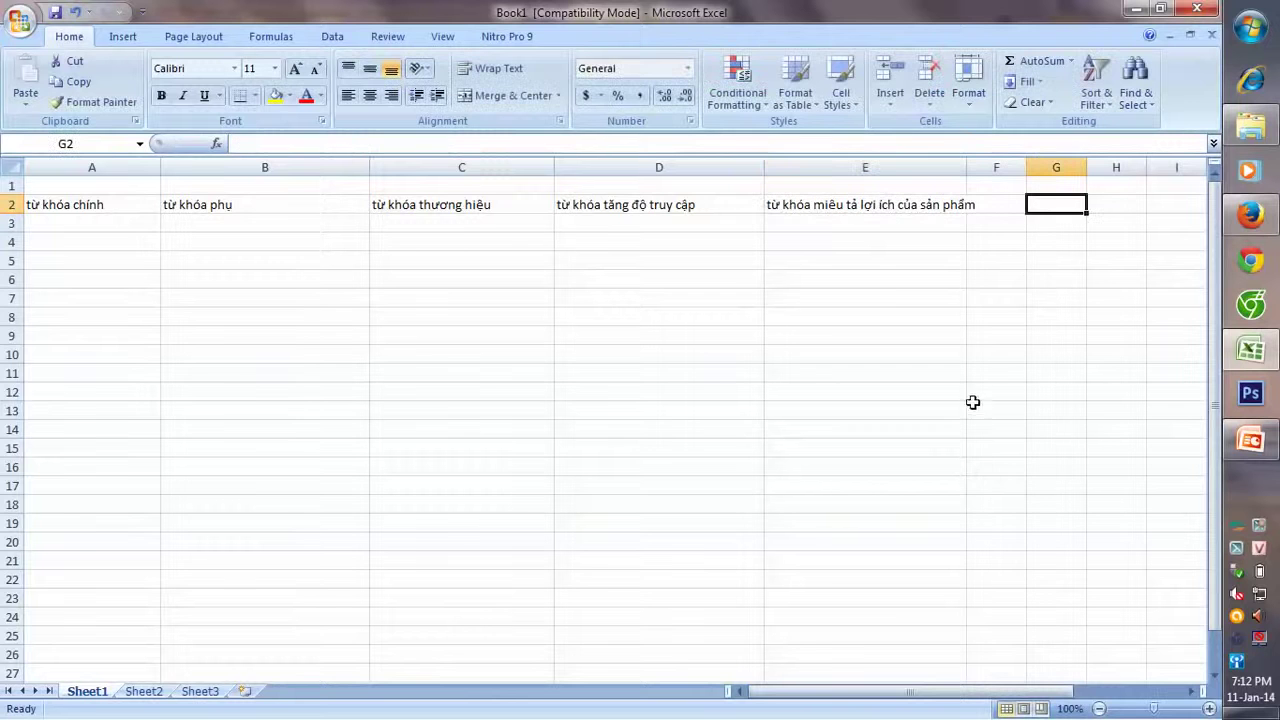
- Widen columns F and E and enter 'từ khóa sai dấu chính tả' in F2
drag(1026, 172, 1178, 194)
click(1060, 206)
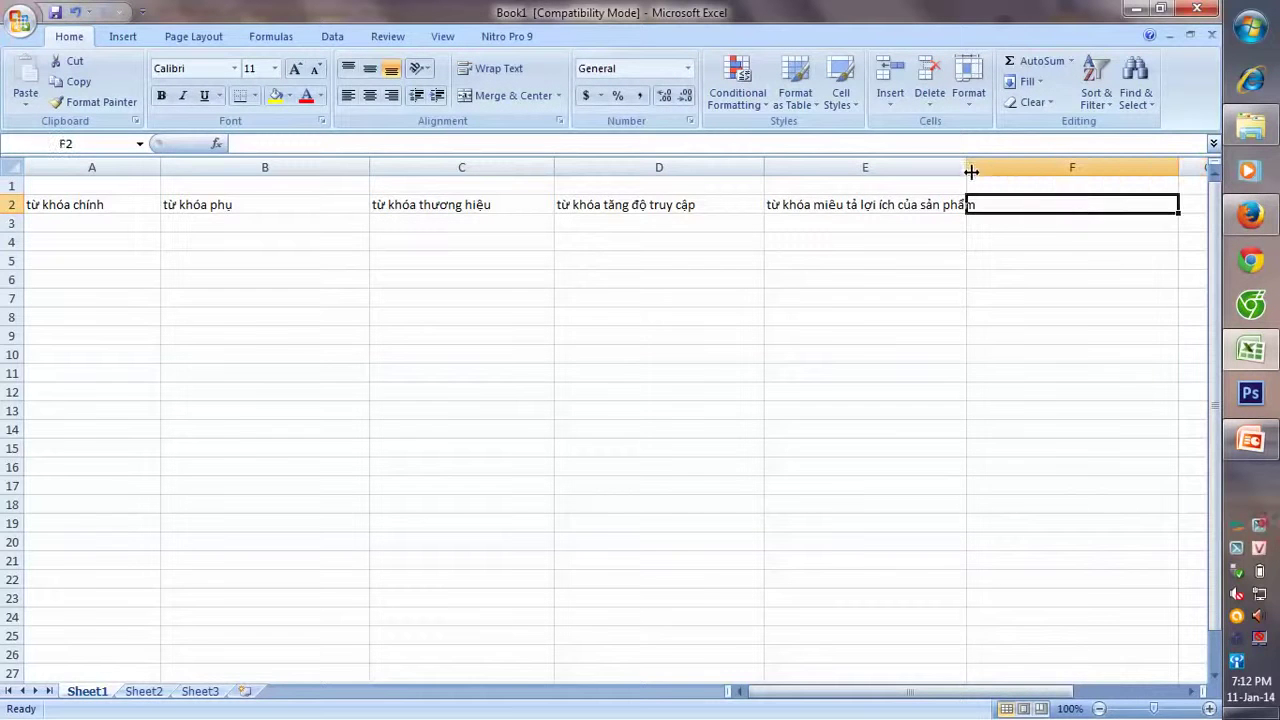
drag(970, 169, 988, 169)
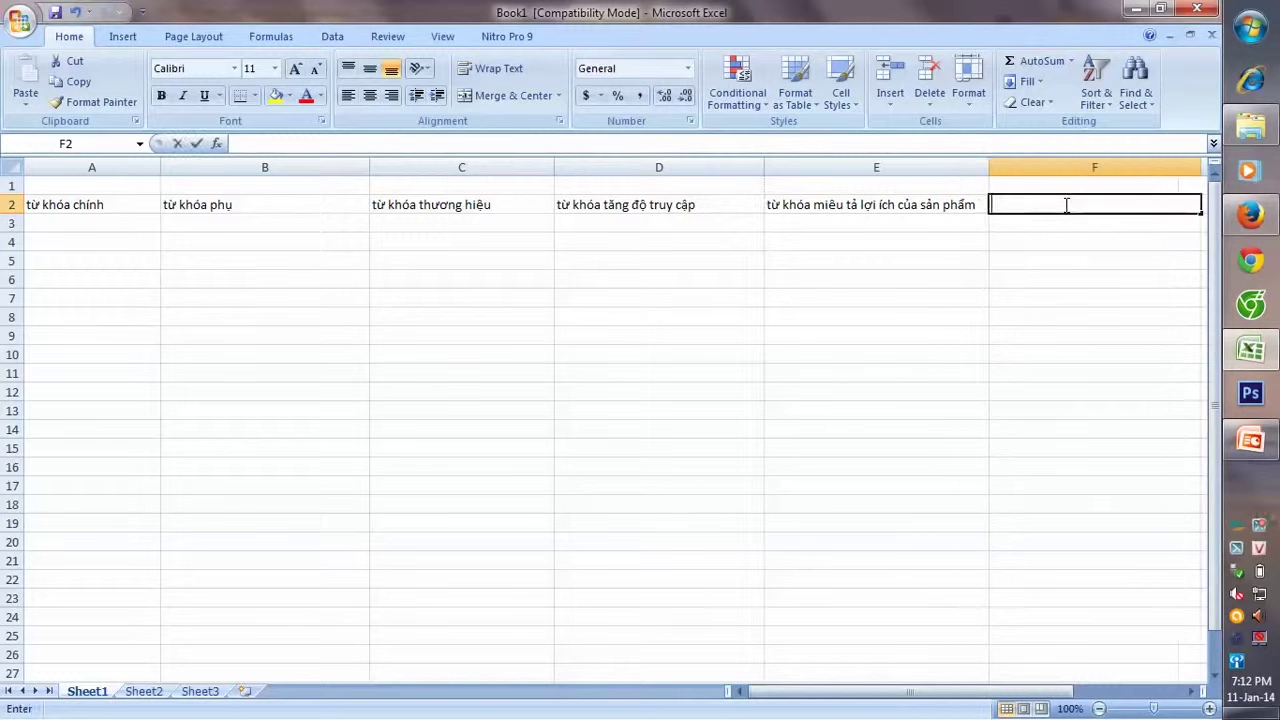
text(từ)
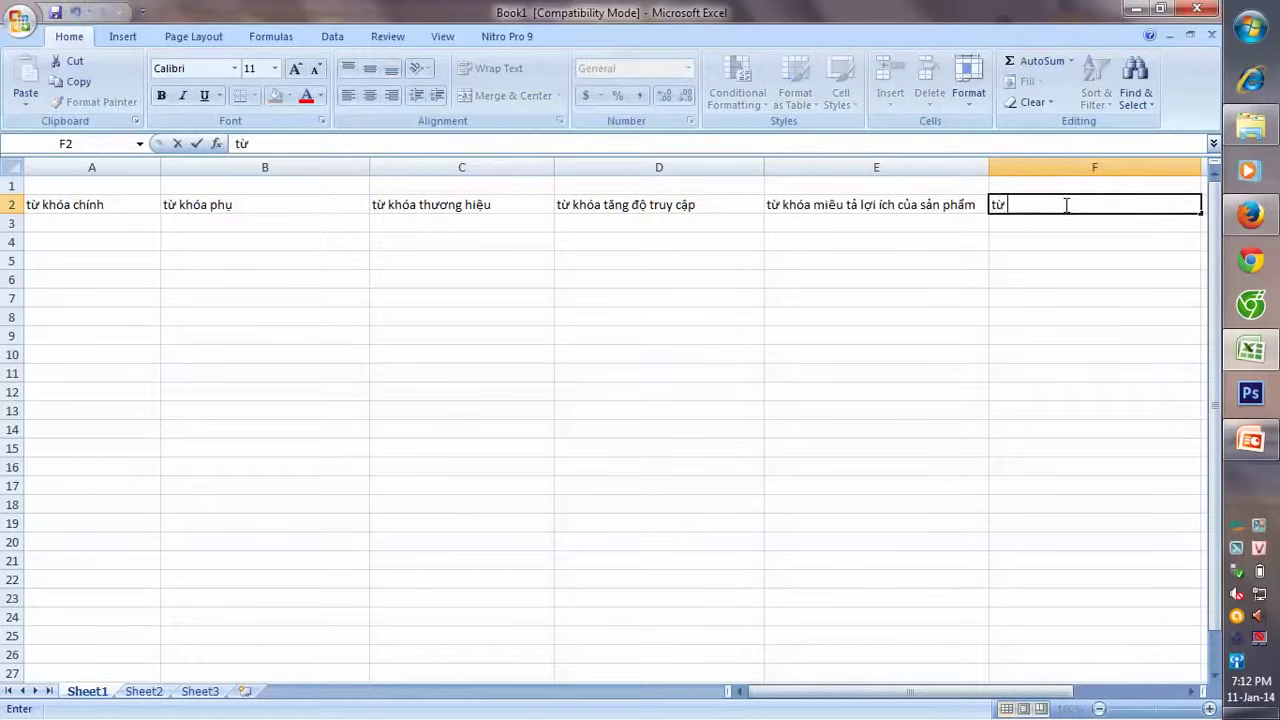
text( khoa sai)
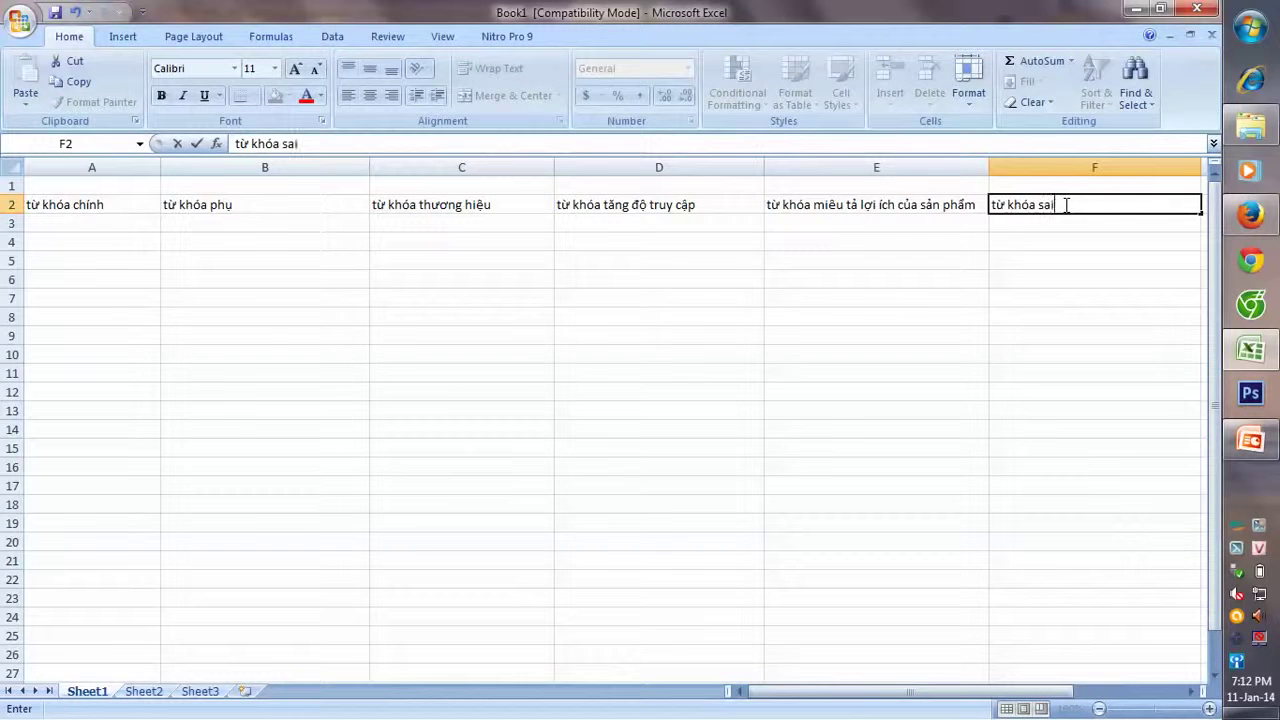
text( da)
text( chính tả)
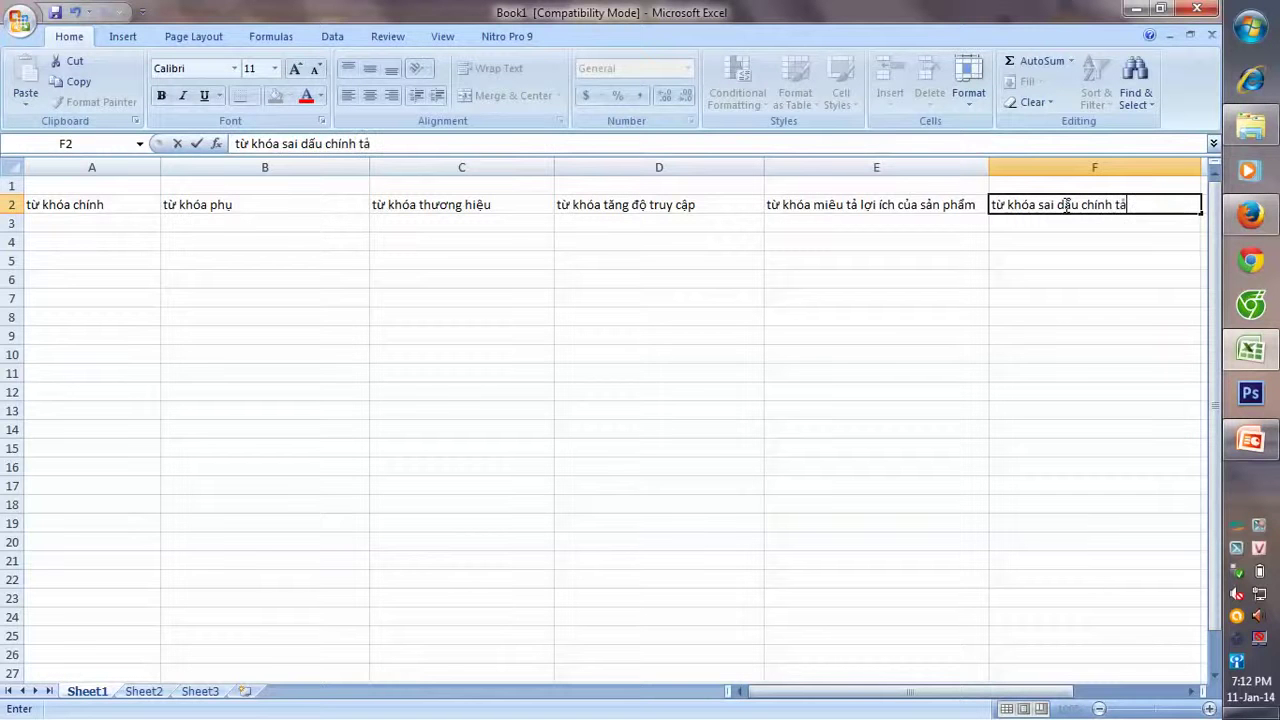
key(Return)
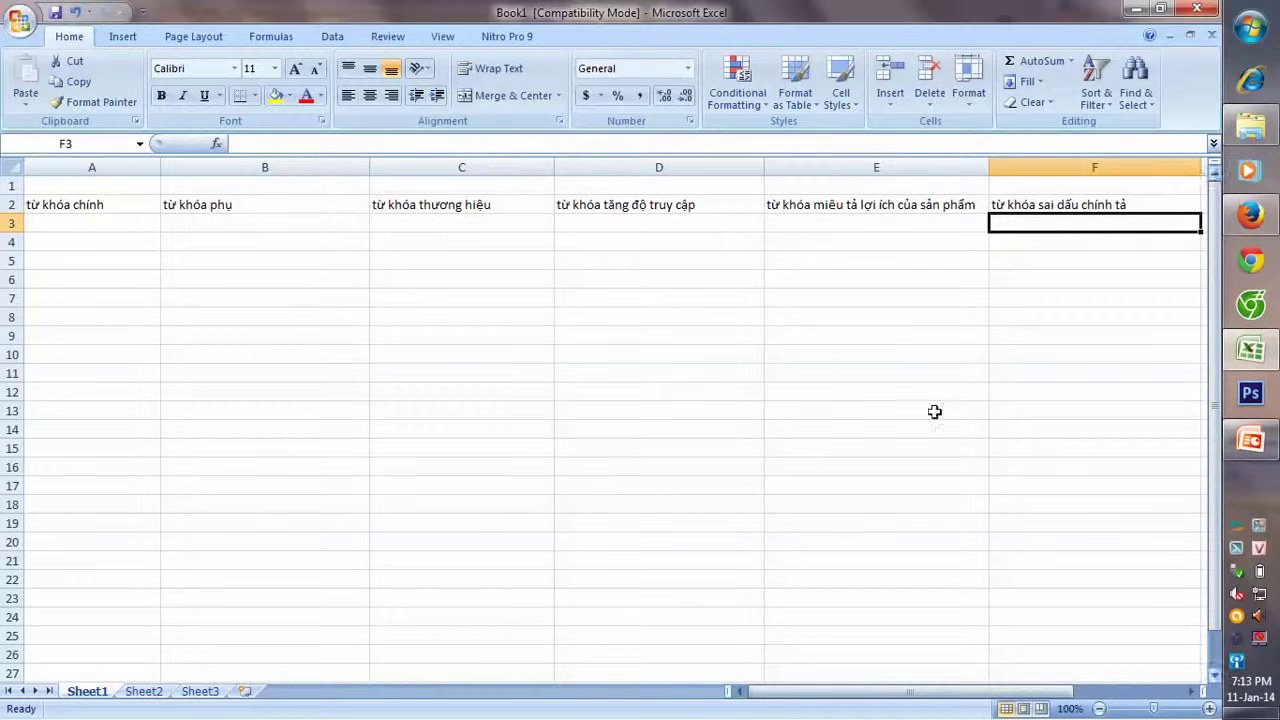
- Enter 'du lịch' in A3 and autocomplete it again into A4
click(119, 225)
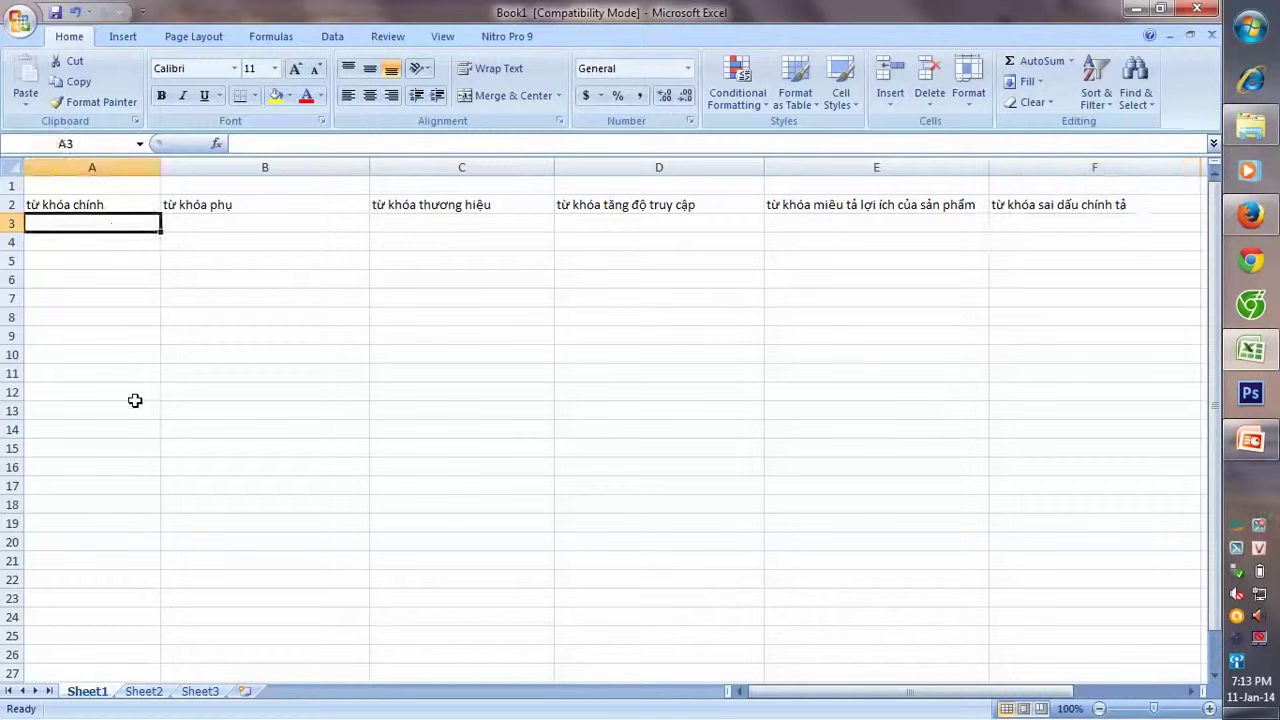
text(d)
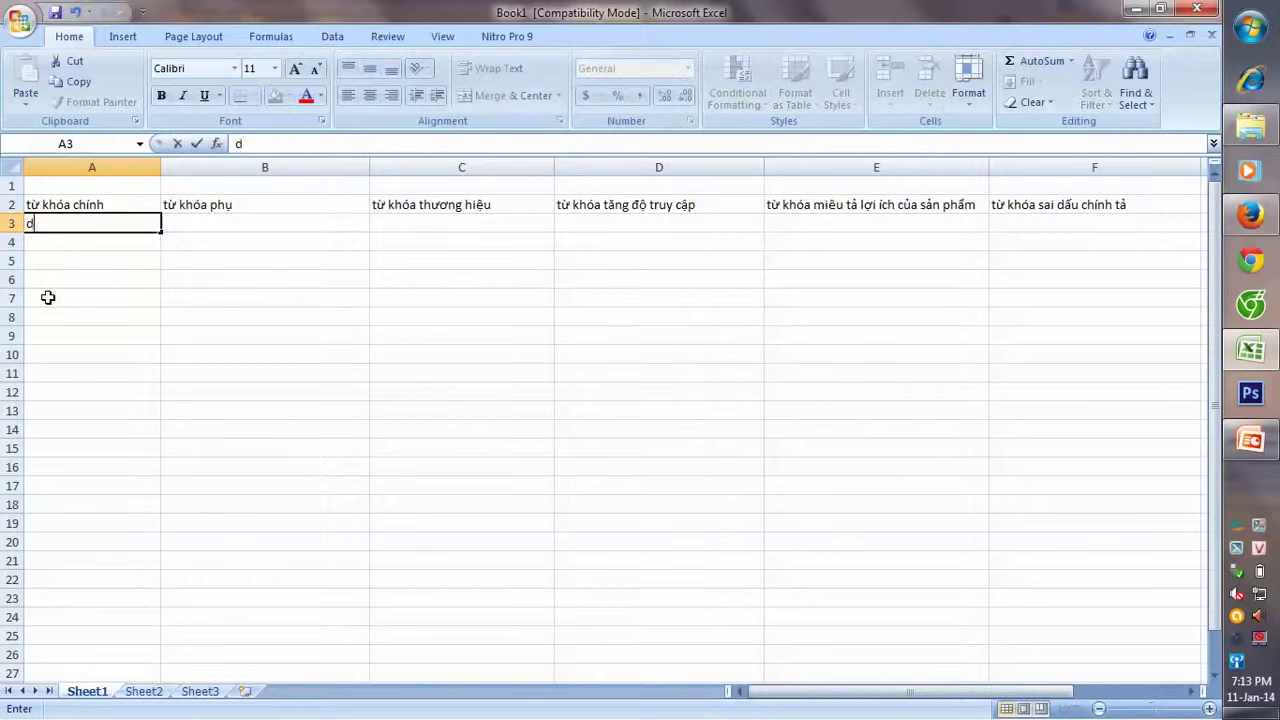
text(u lic)
text(h)
key(Return)
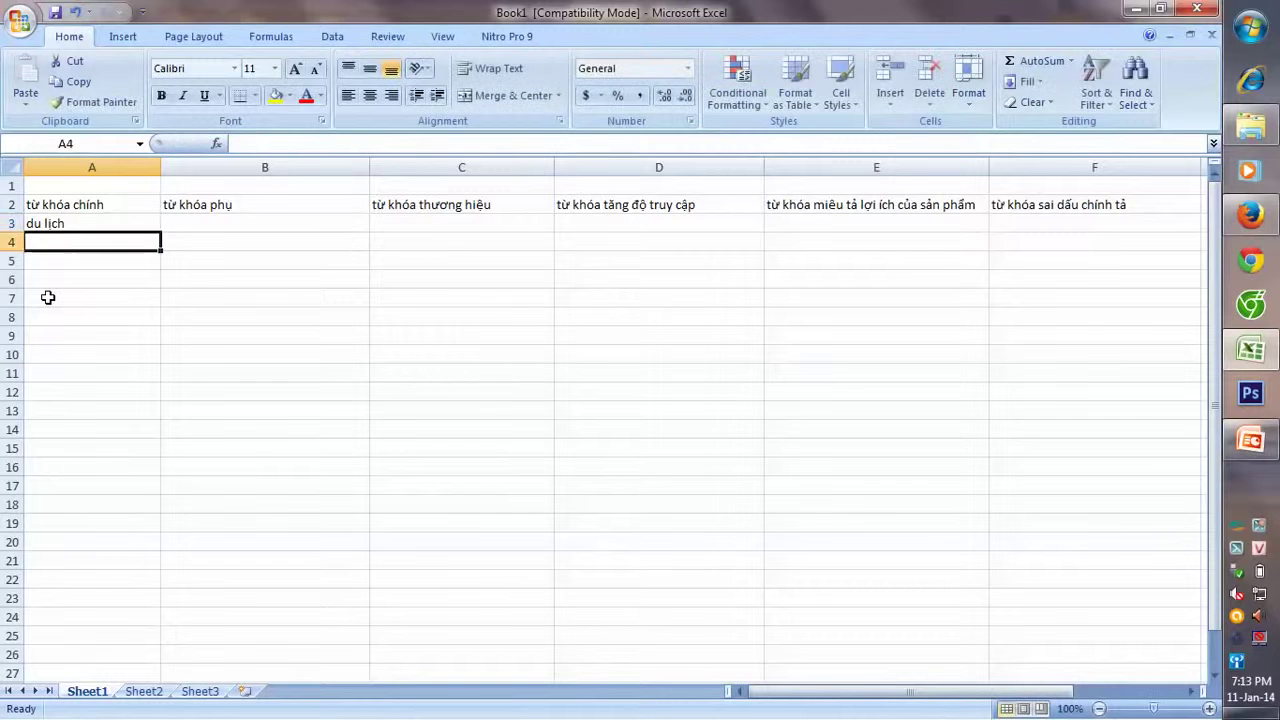
text(du lịch)
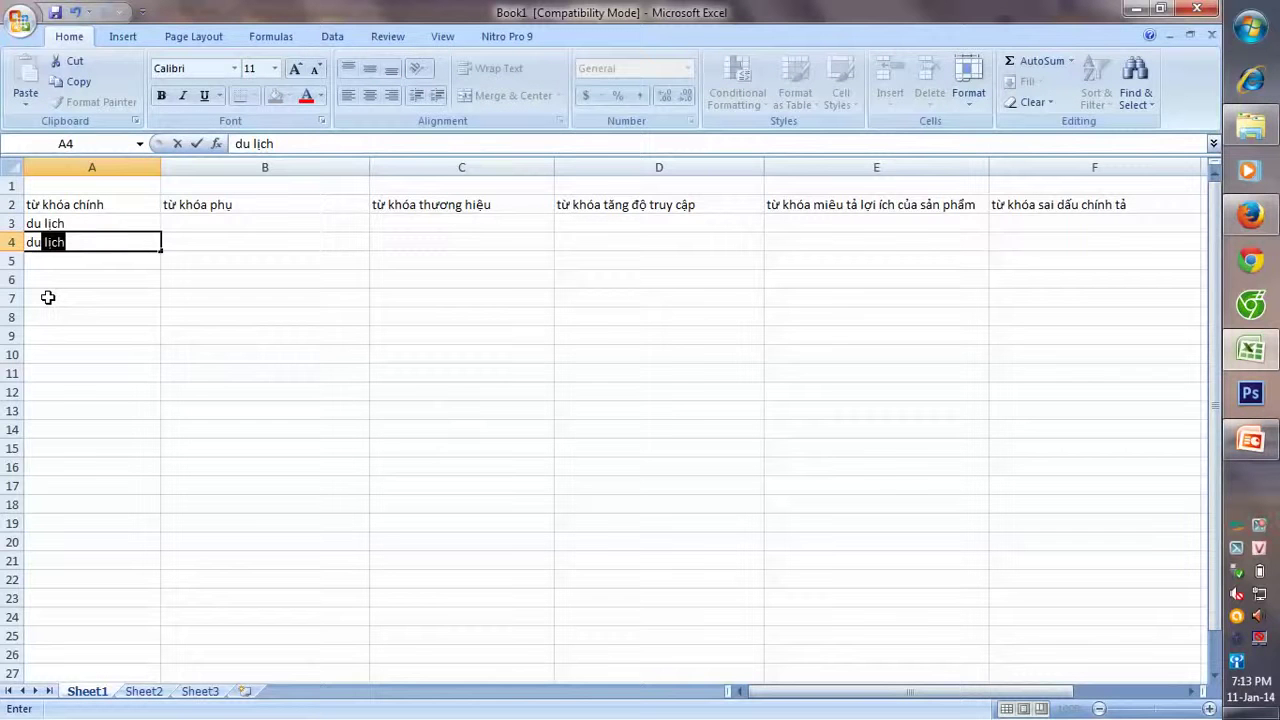
key(Tab)
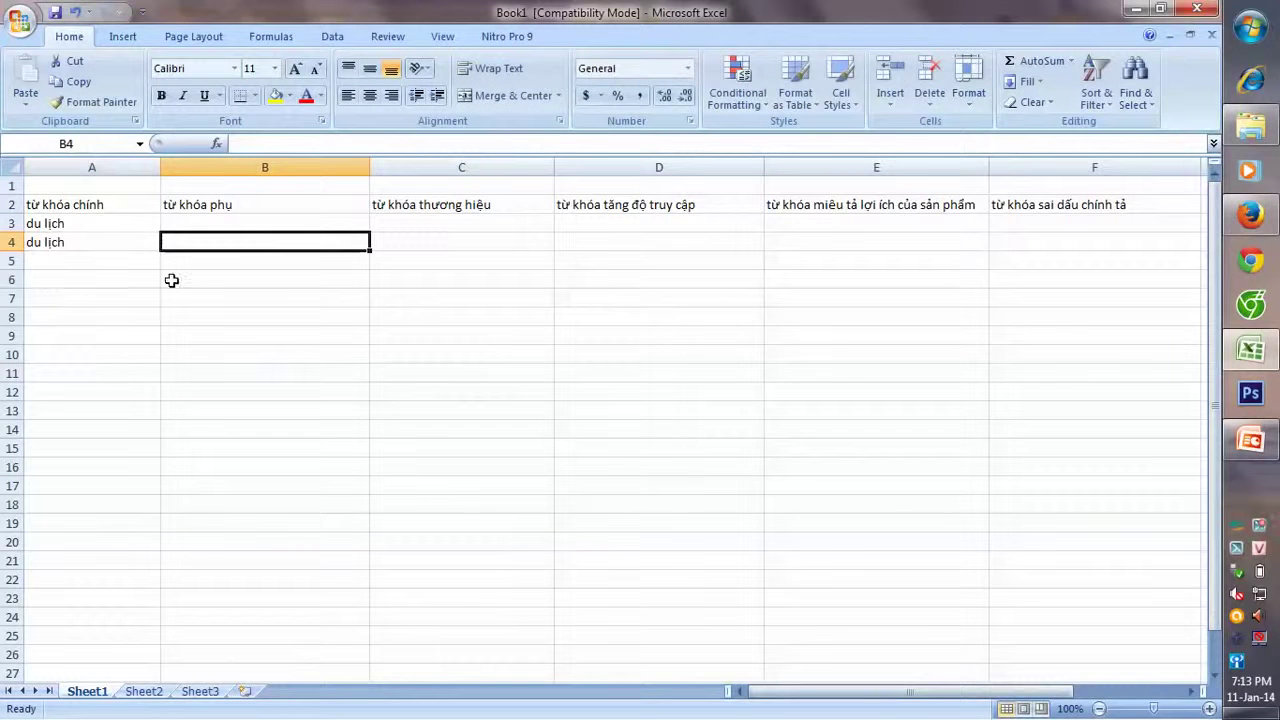
- Extend A4 to 'du lịch biển' and add 'du lịch biển đảo' in A5
double_click(124, 241)
text(biển)
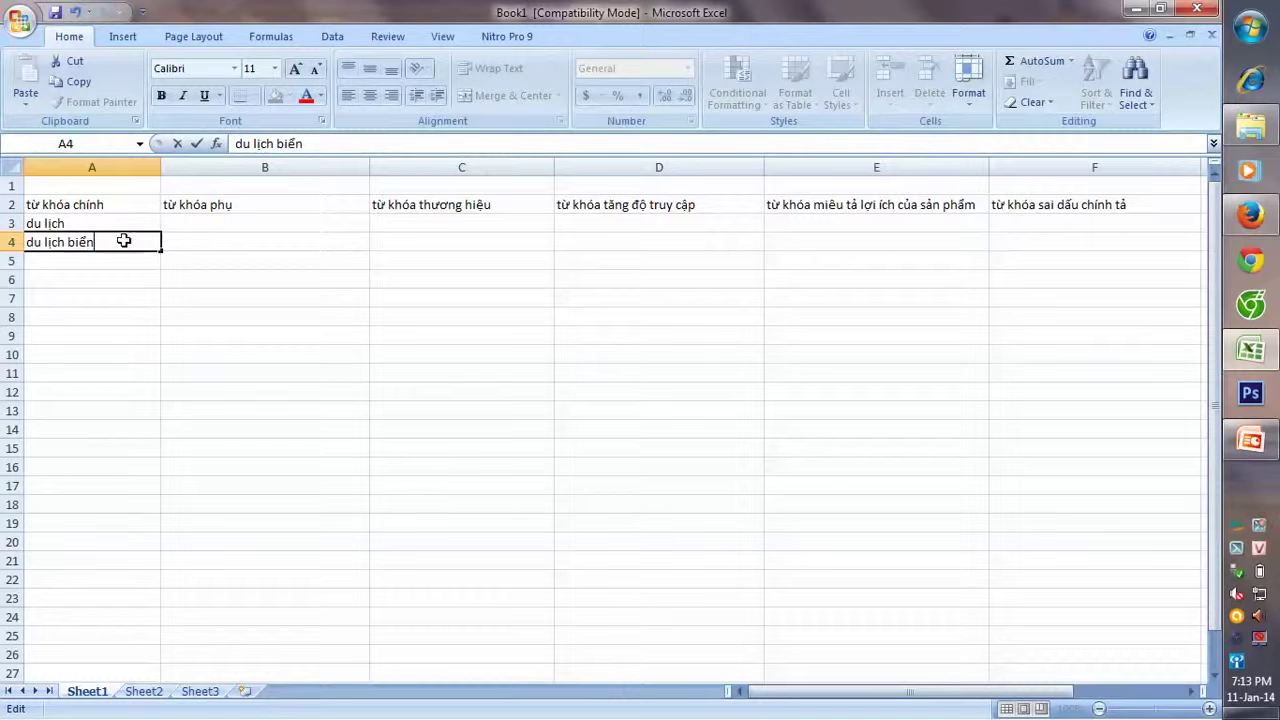
key(Return)
text(du)
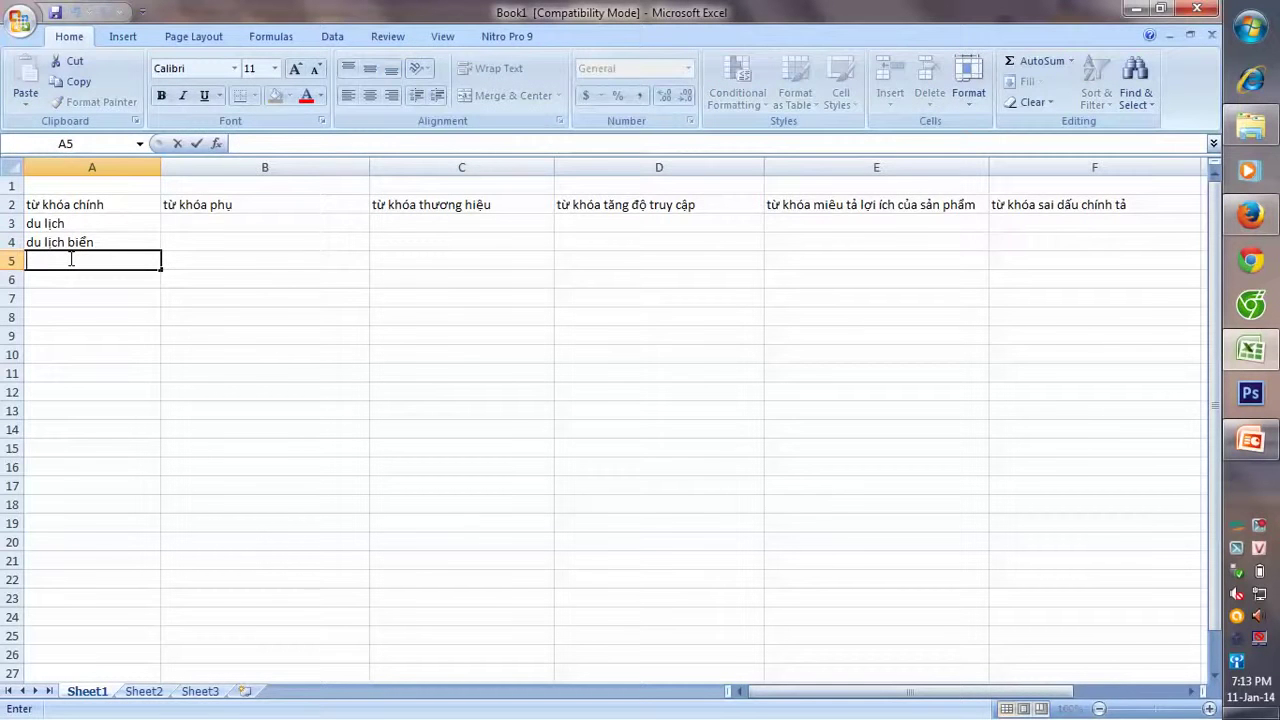
text( lic)
text(h )
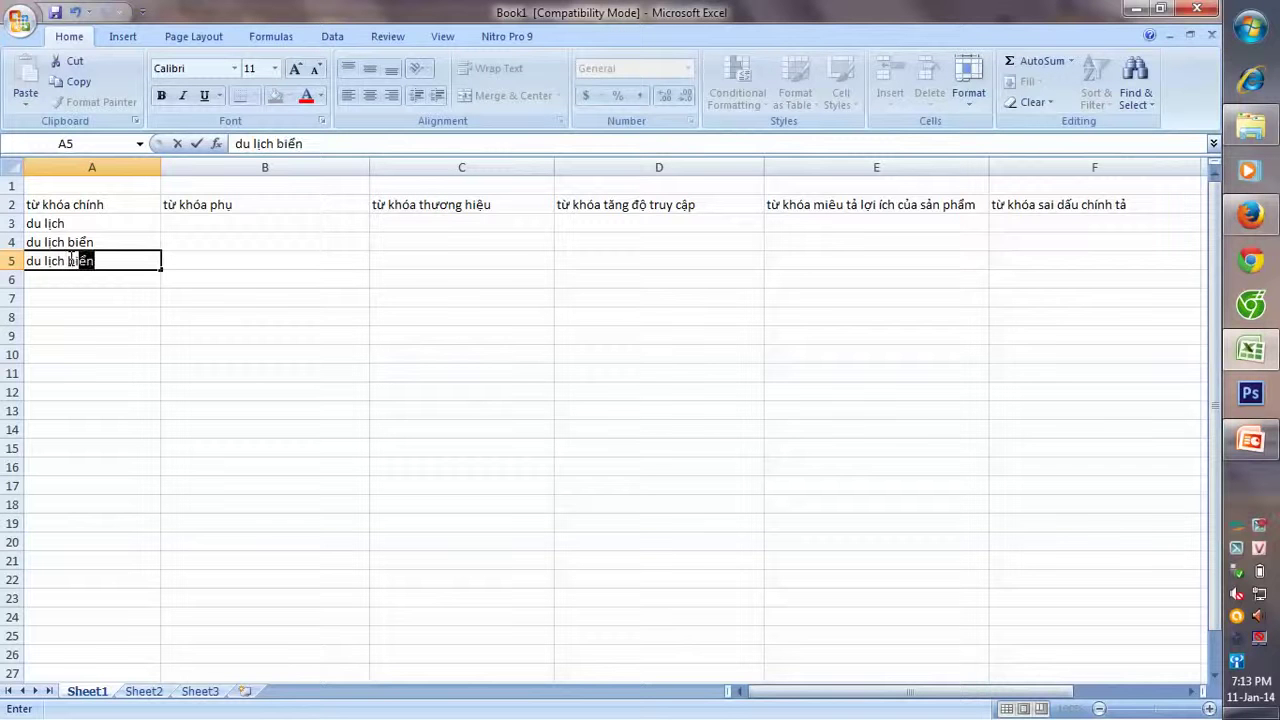
text(biển đa)
text(o)
click(182, 262)
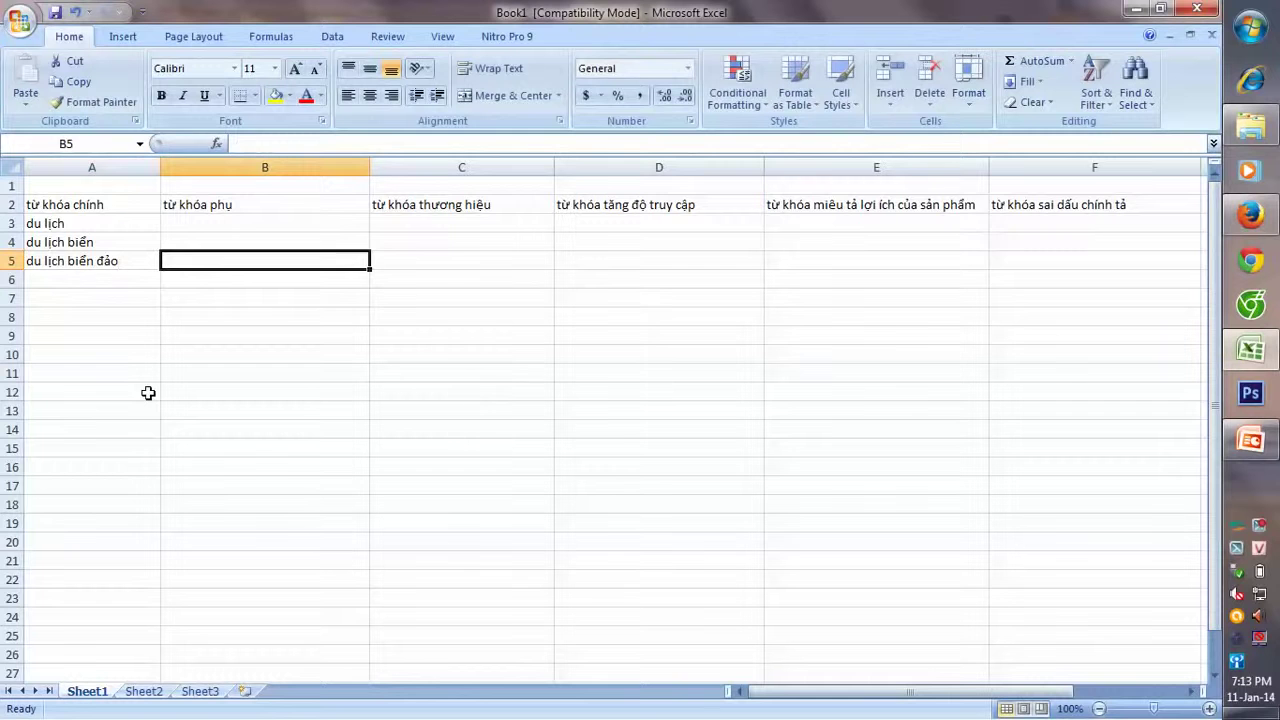
click(284, 228)
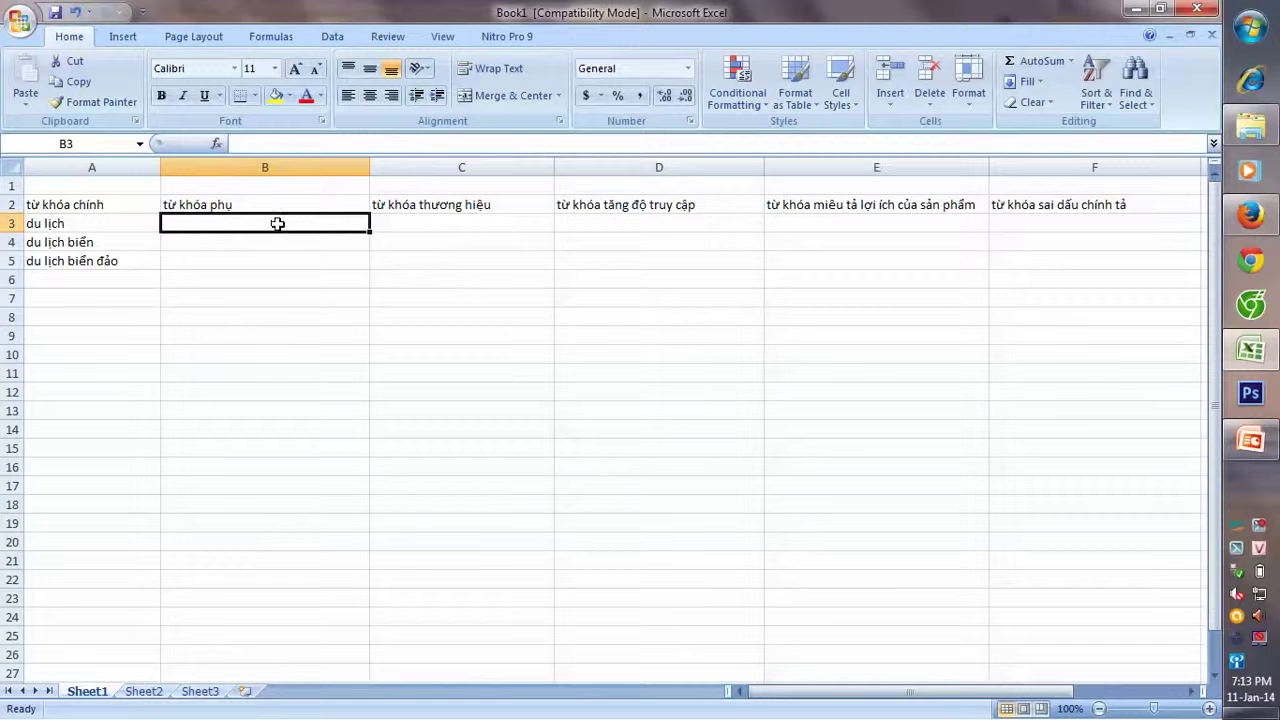
- Make each of the six row-2 headings, A2 through F2, bold
click(509, 227)
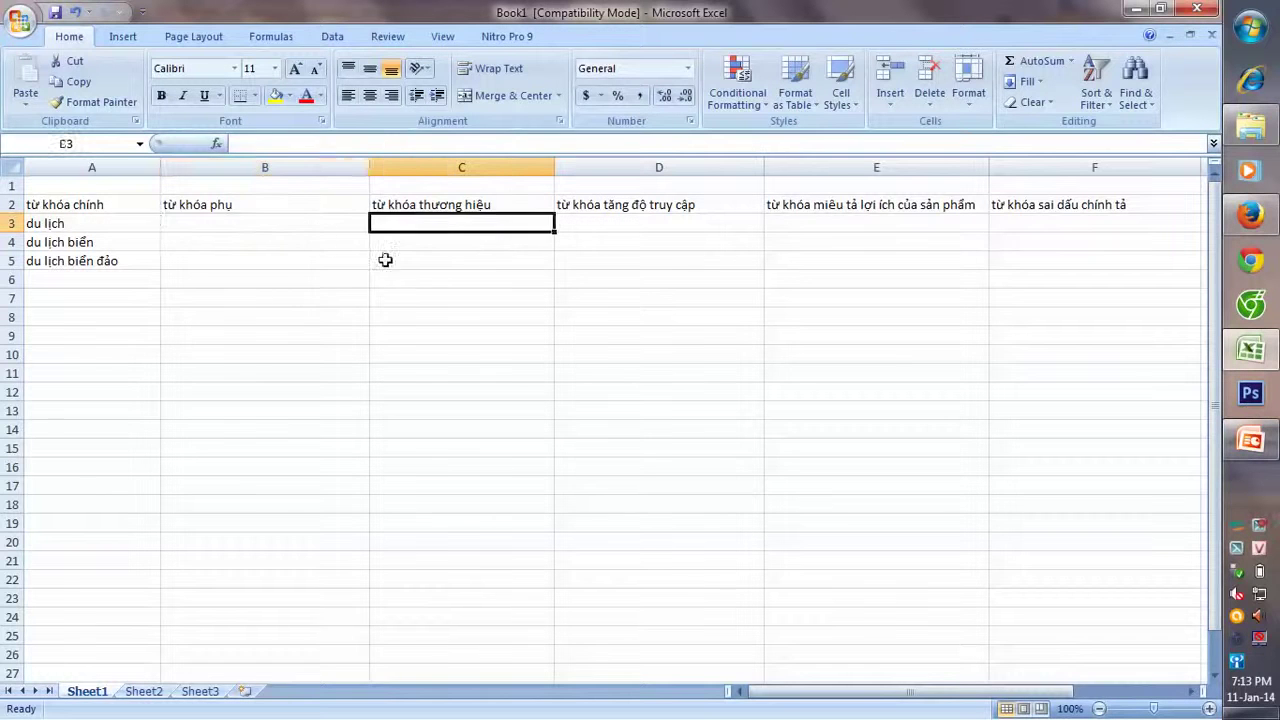
click(276, 207)
click(105, 206)
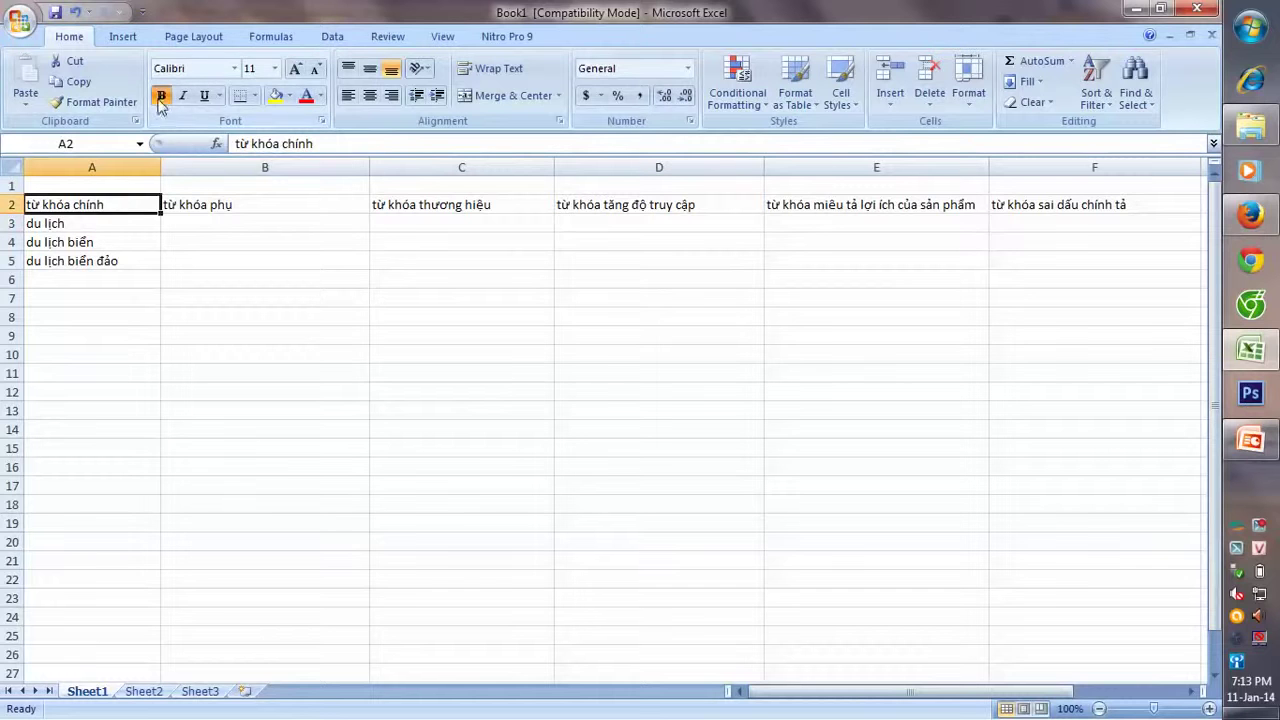
click(161, 95)
click(252, 205)
click(163, 96)
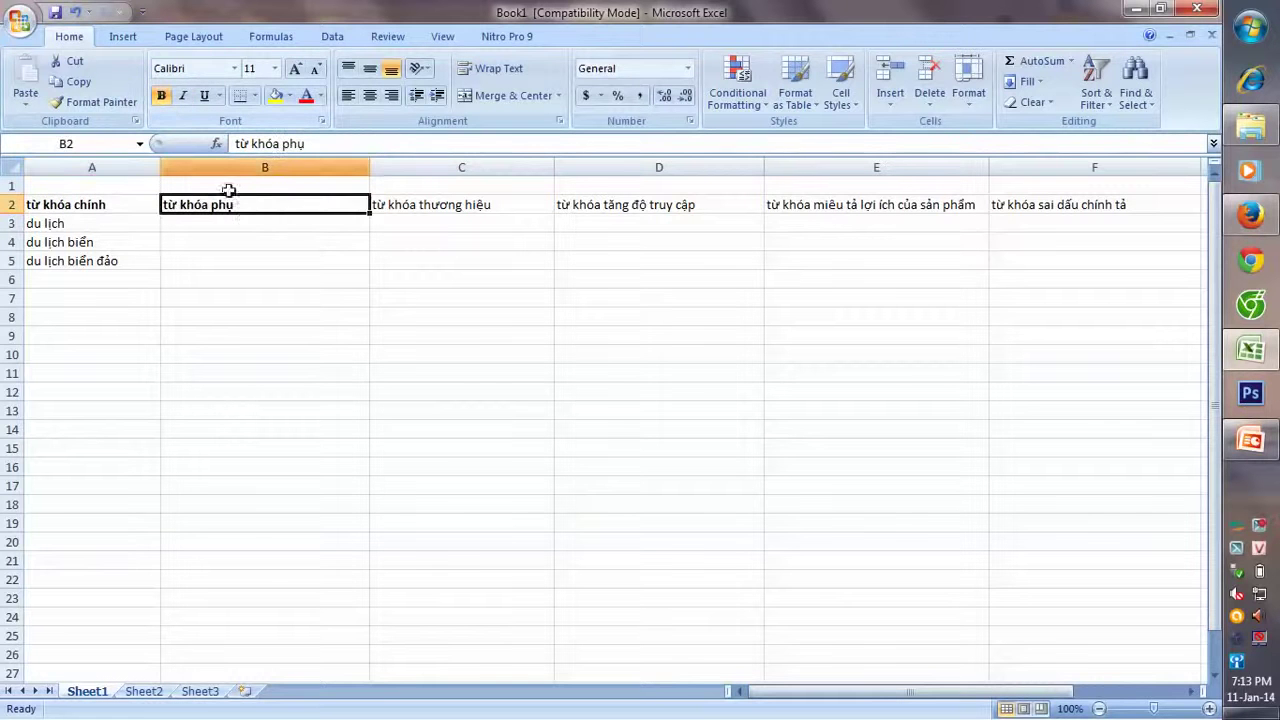
click(538, 201)
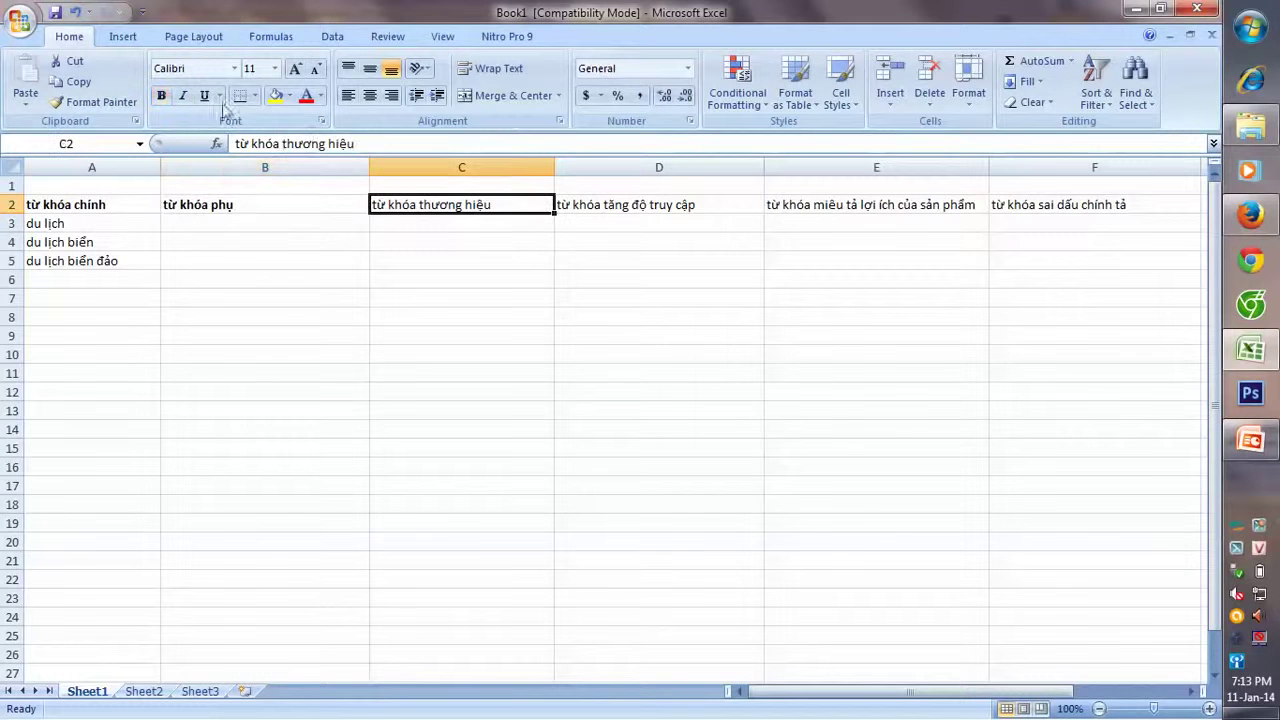
click(161, 96)
click(572, 203)
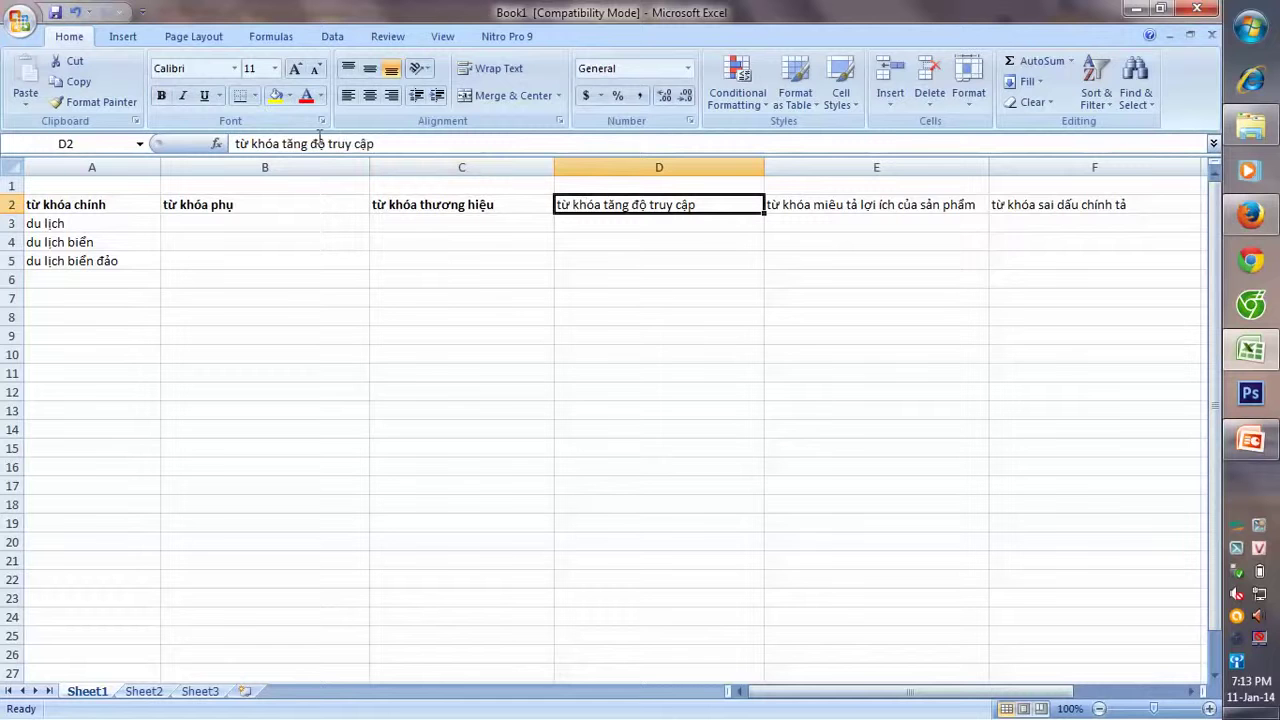
click(161, 96)
click(790, 208)
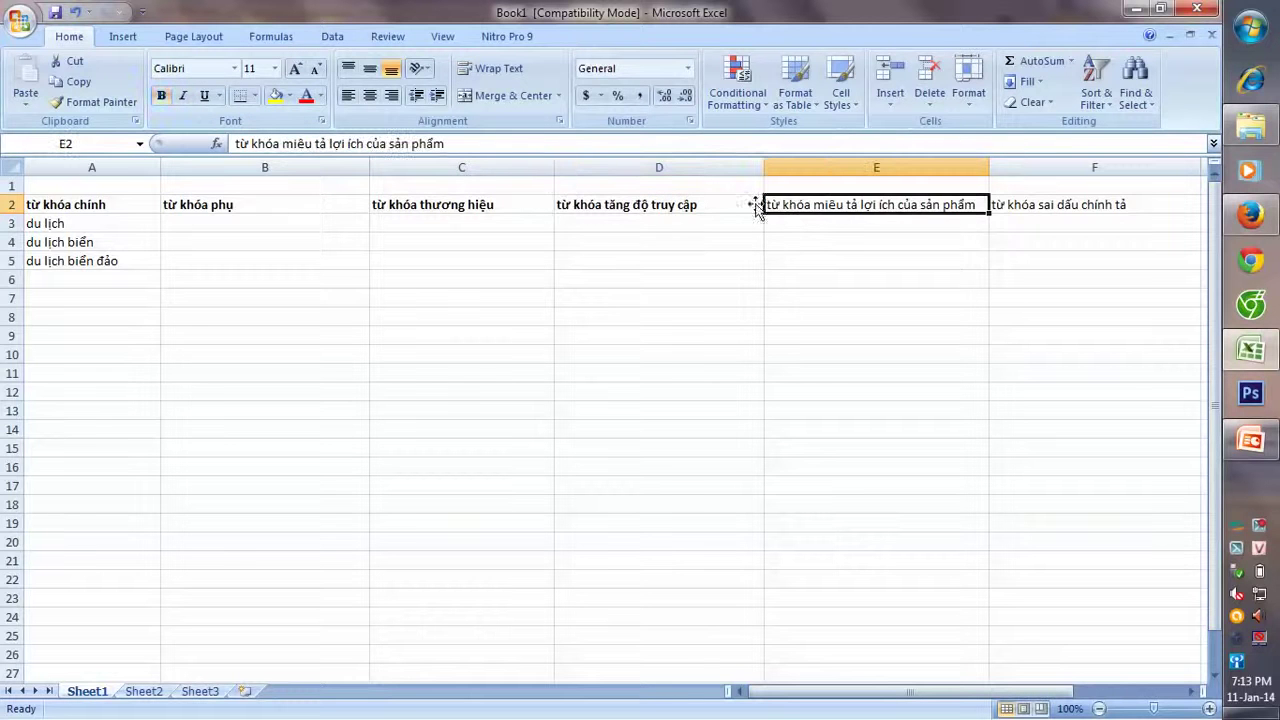
click(161, 96)
click(1010, 205)
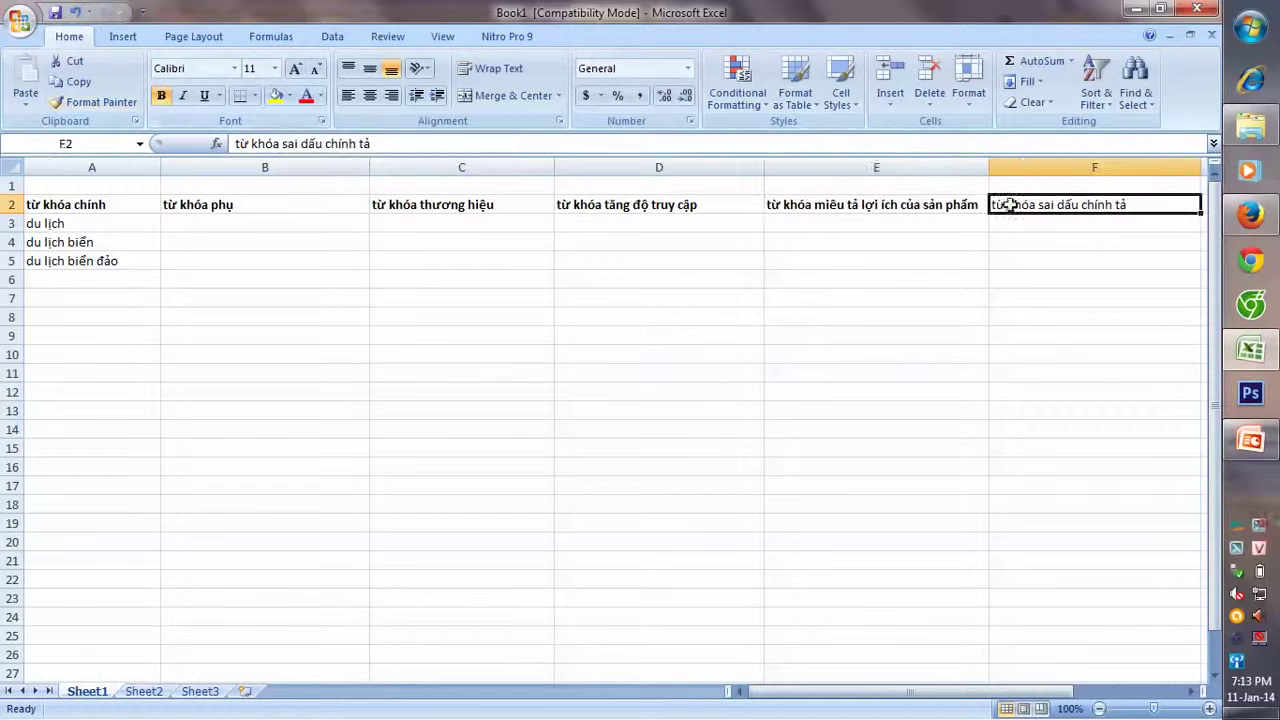
click(161, 96)
click(236, 240)
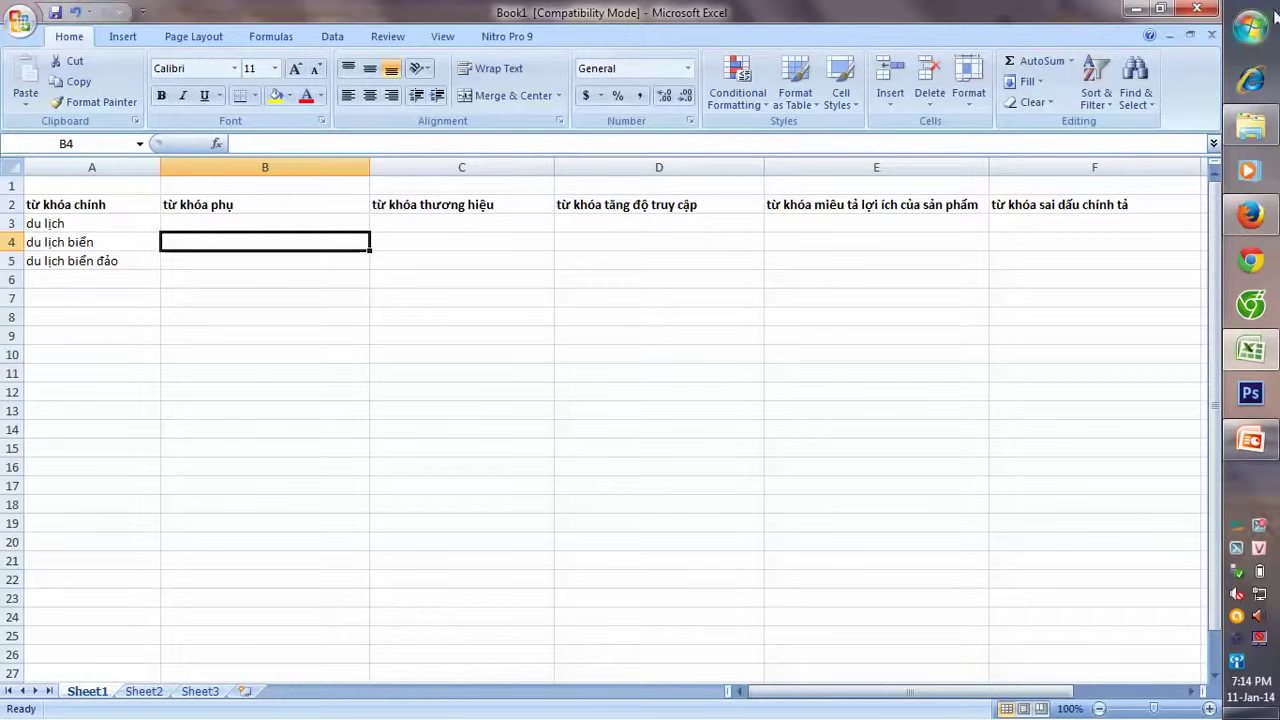
- Copy 'google adwords' from the PowerPoint slide's last line and return to Firefox
click(1138, 9)
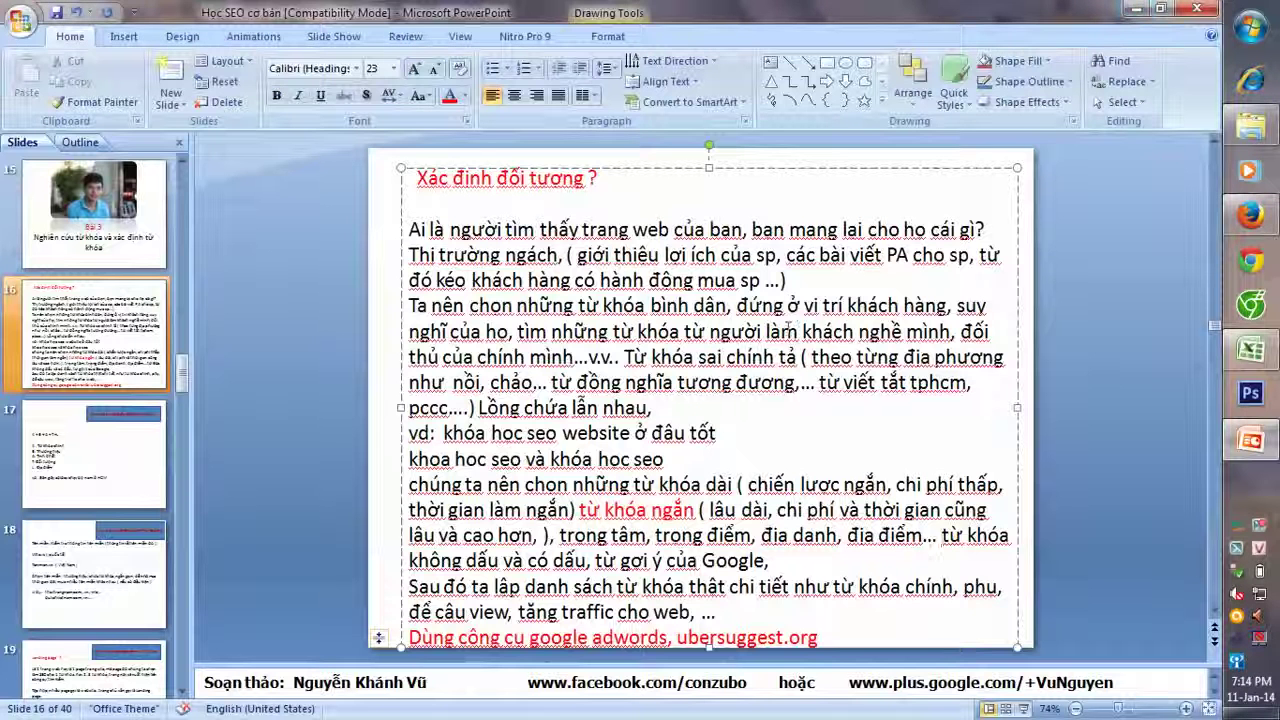
scroll(648, 605, down, 1)
scroll(643, 609, up, 1)
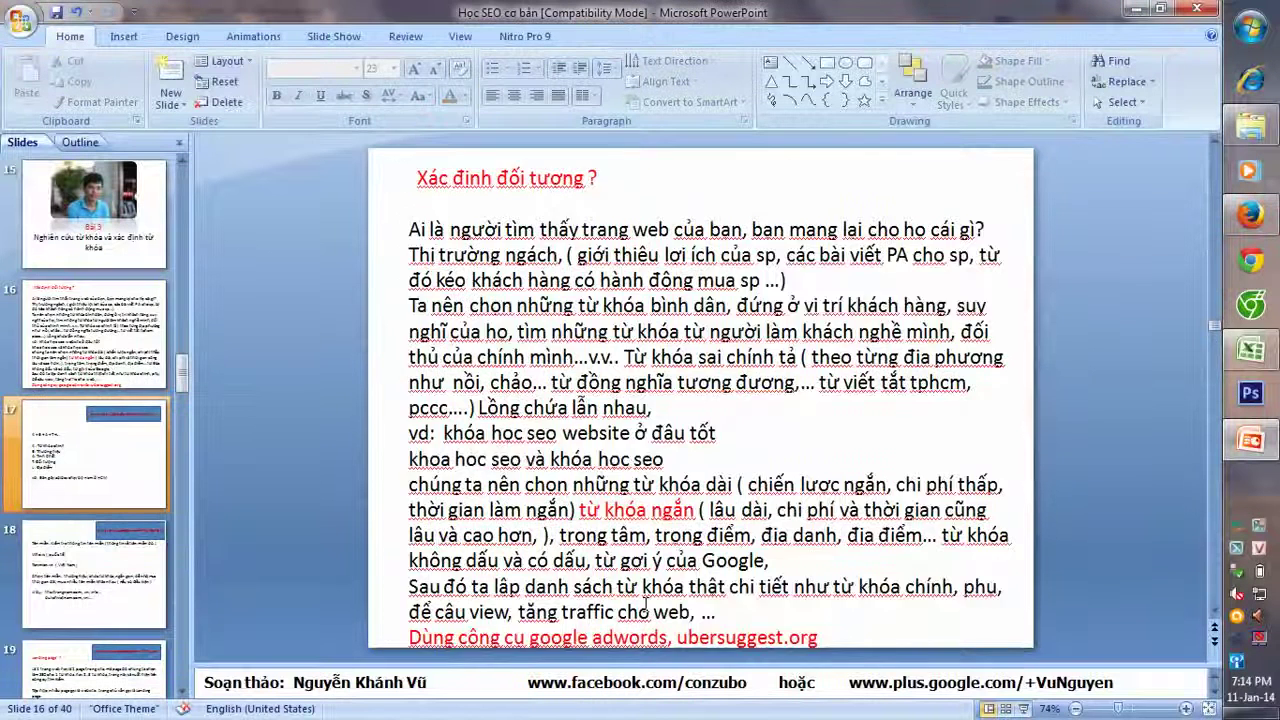
click(575, 618)
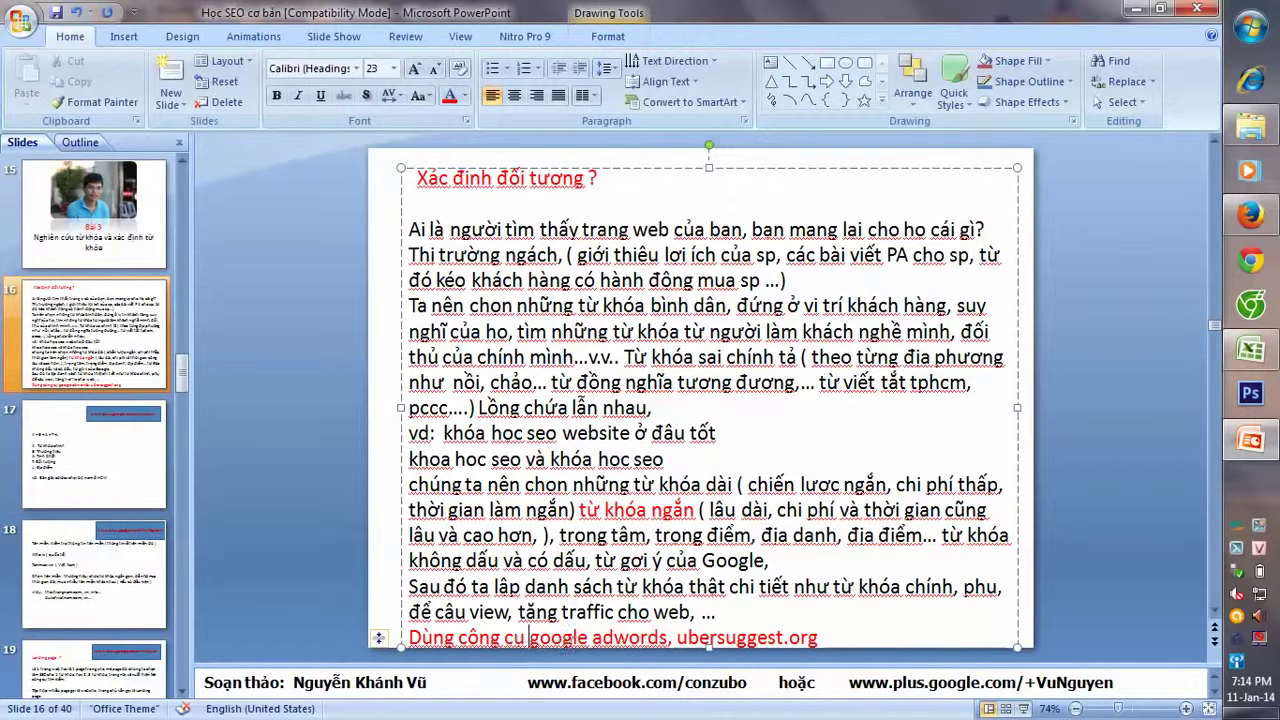
shift+click(669, 637)
key(ctrl+c)
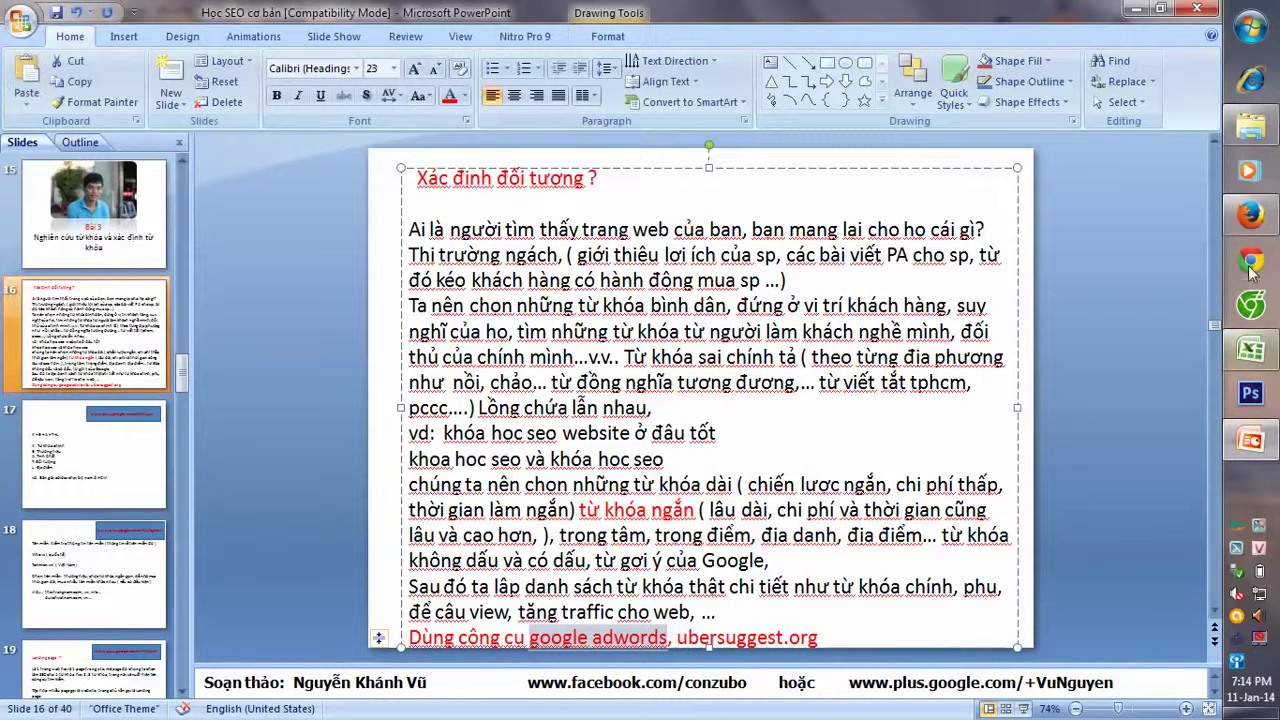
click(1250, 215)
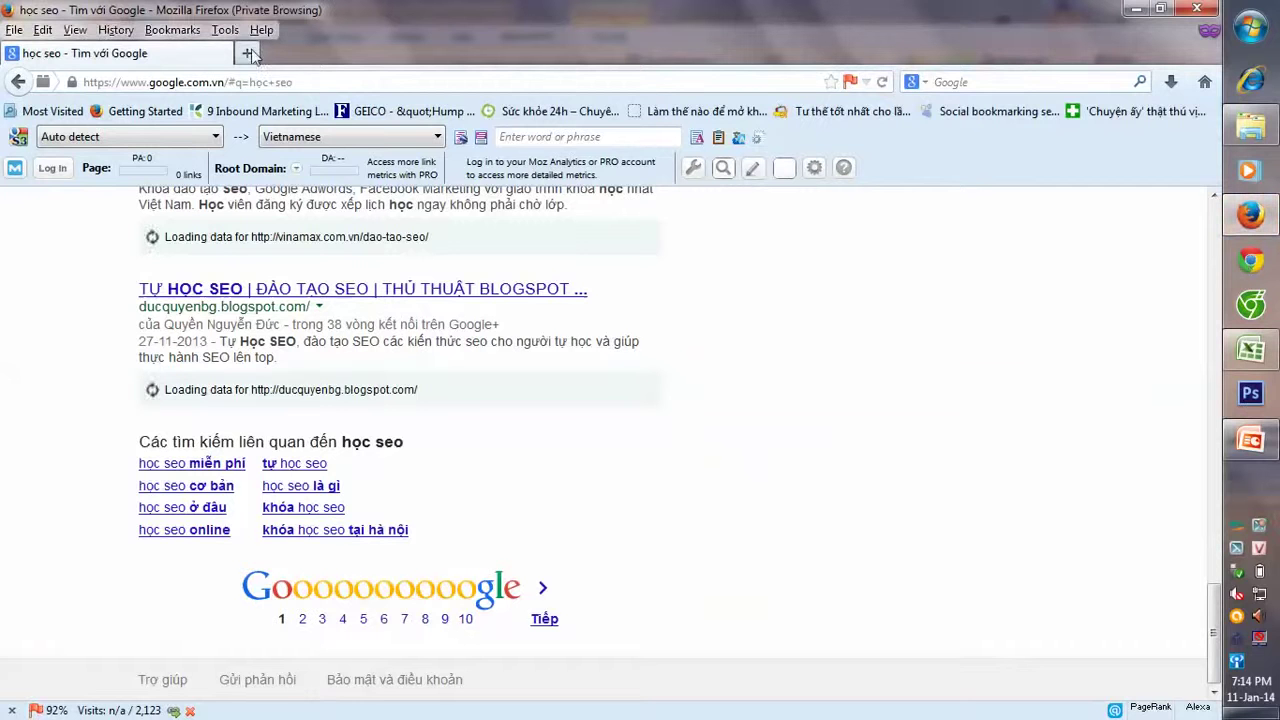
- Search for the pasted 'google adwords' and open the Adwords.google.com ad result
click(969, 81)
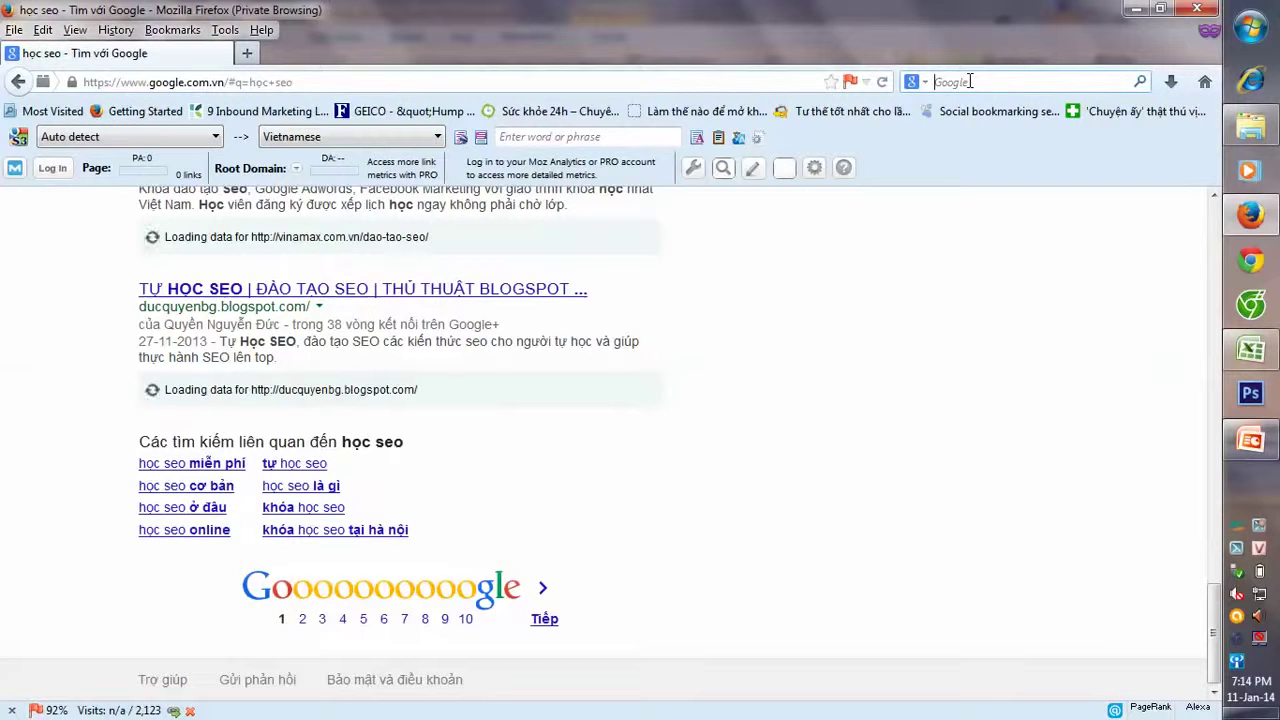
key(ctrl+v)
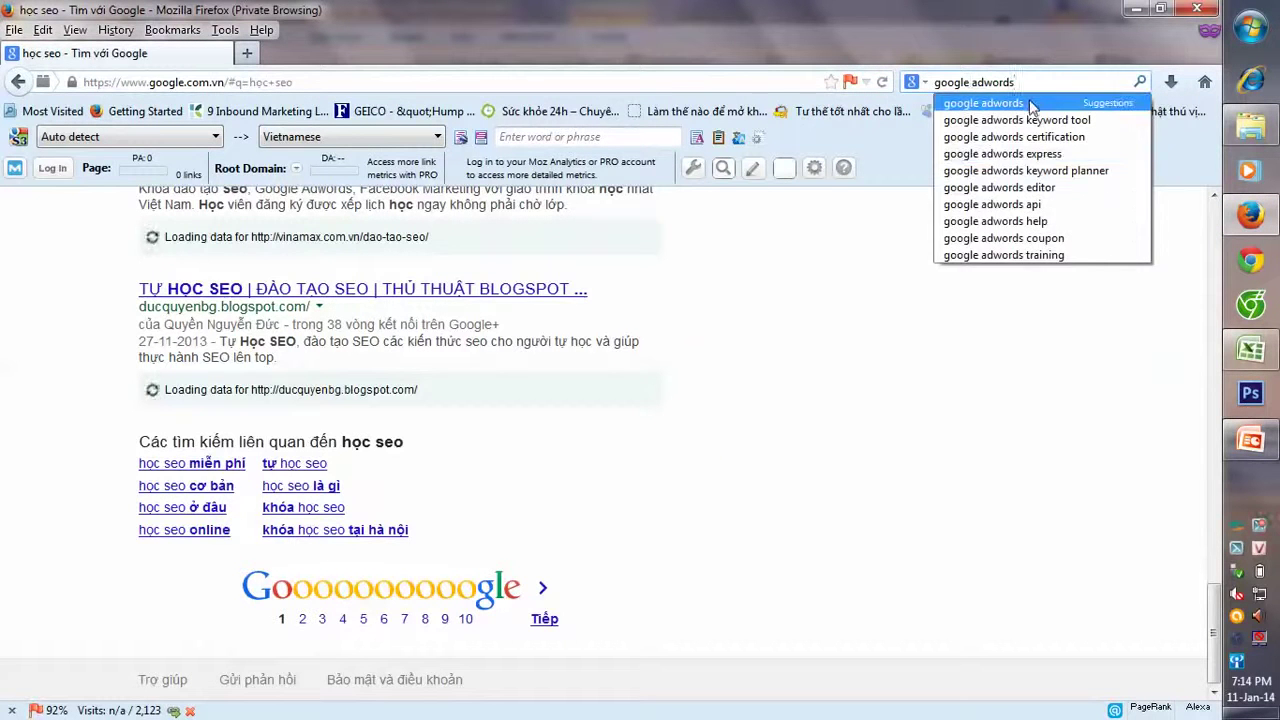
click(1031, 104)
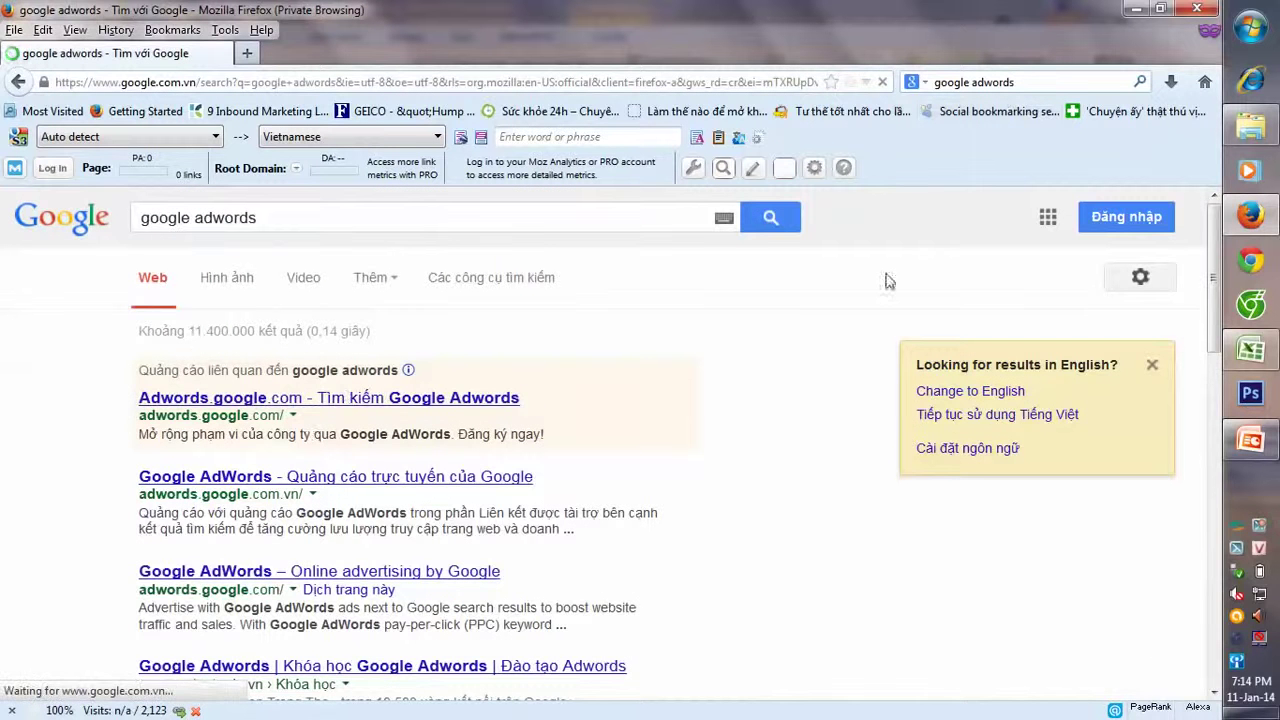
click(209, 399)
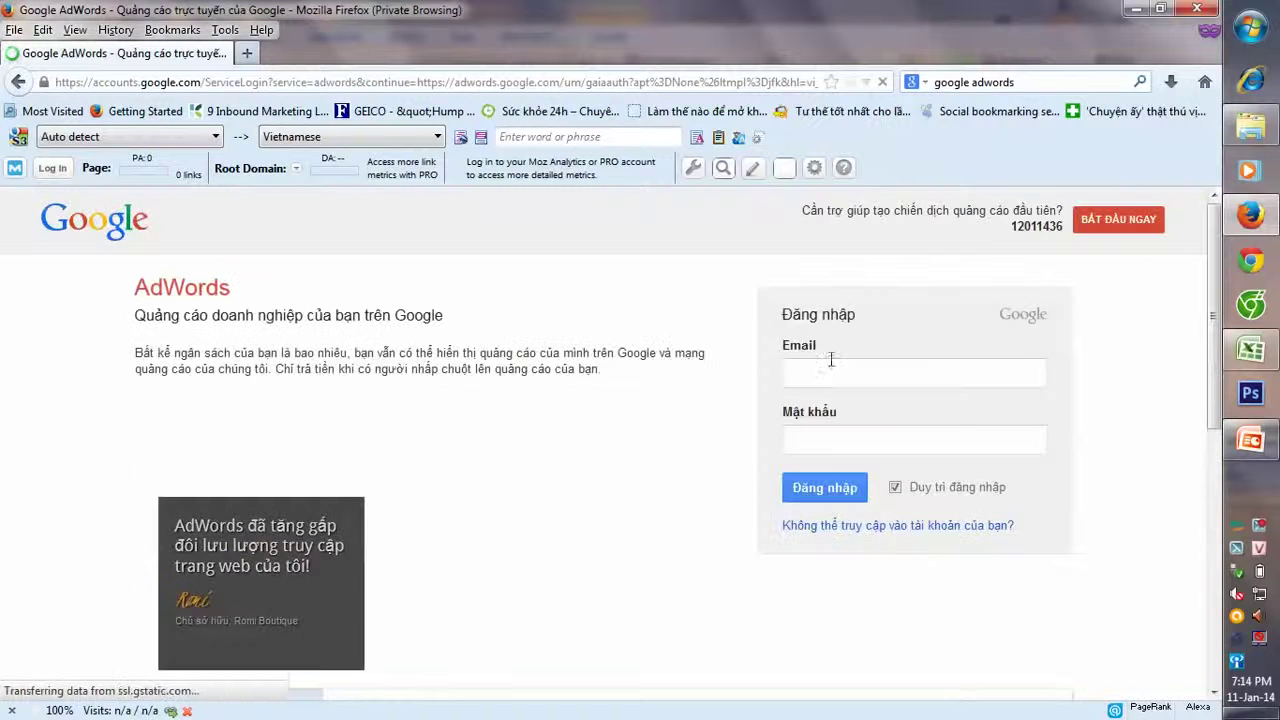
- Replace the prefilled e-mail with the account's e-mail, enter the password, and sign in
drag(1030, 373, 758, 375)
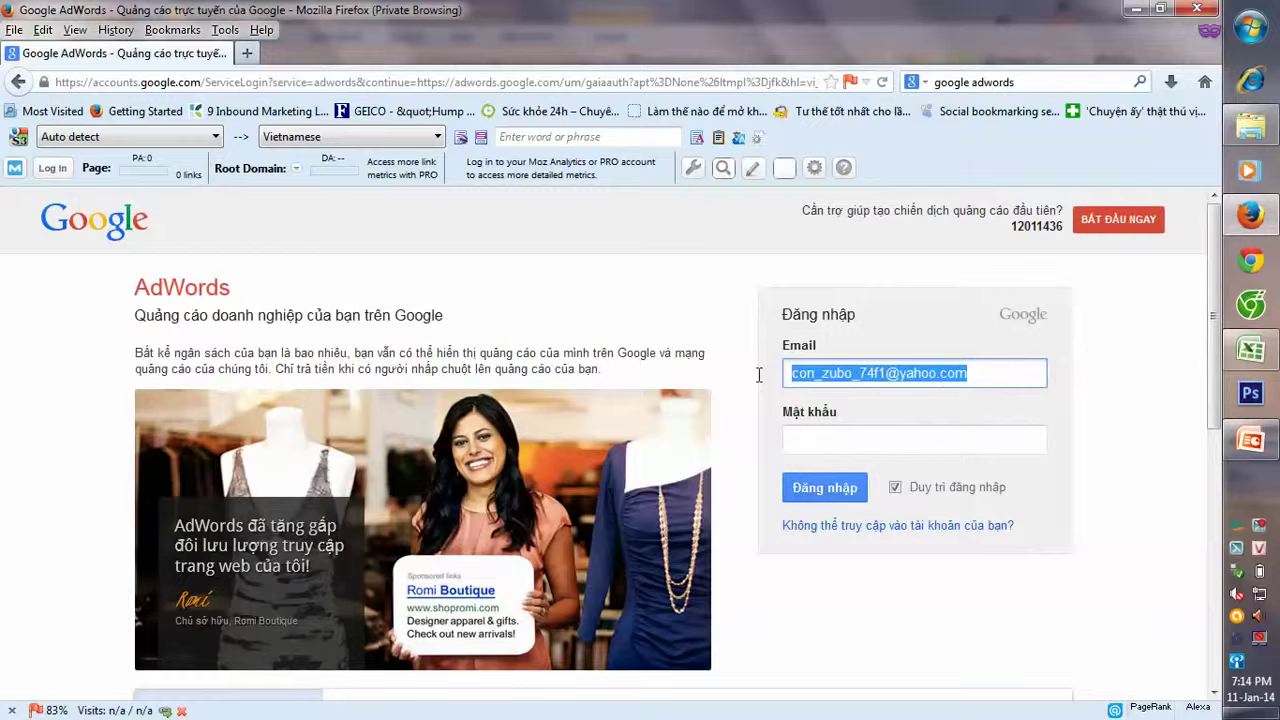
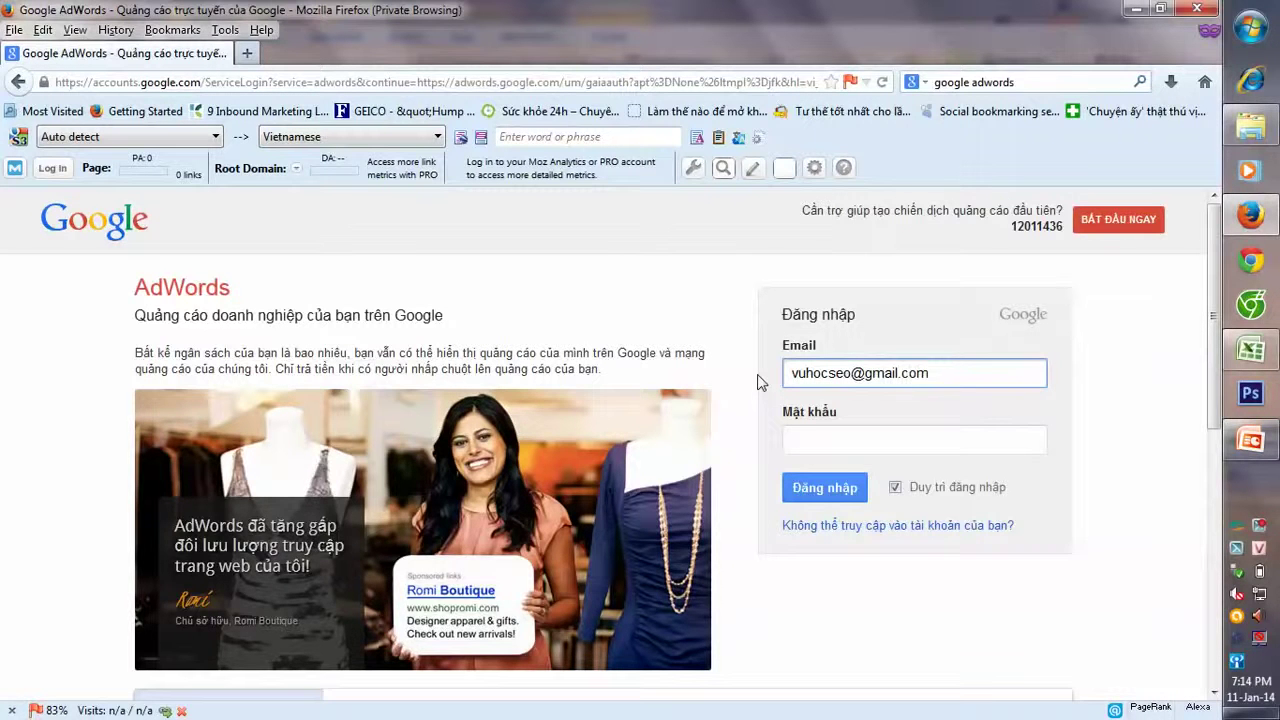
key(Tab)
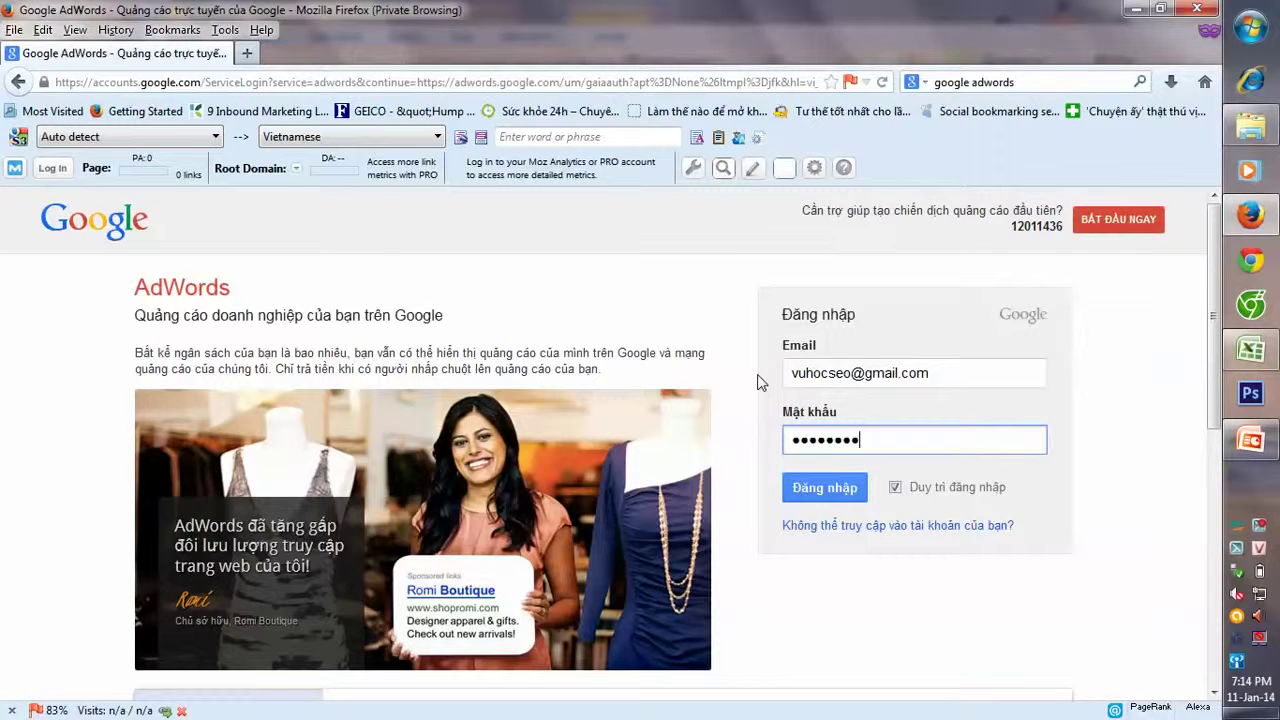
key(Return)
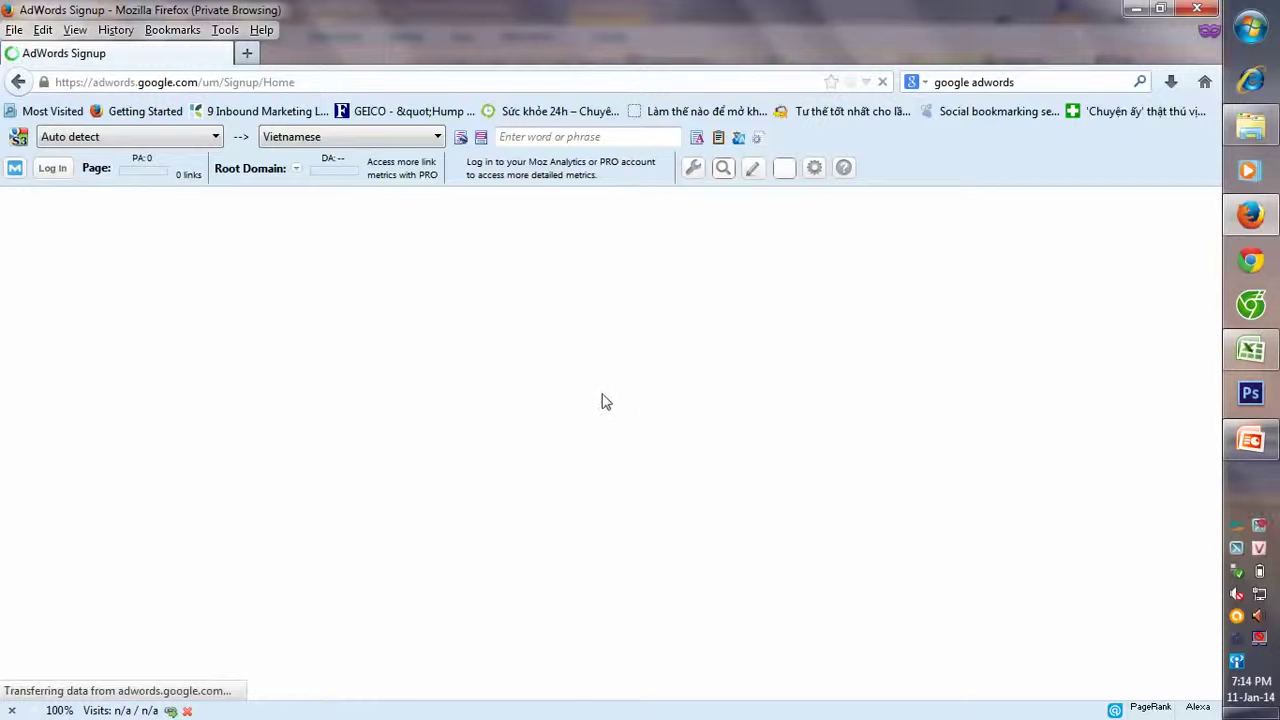
- Open a blank Firefox tab, select 'ubersuggest.org' on slide 16, and return to Firefox
click(247, 53)
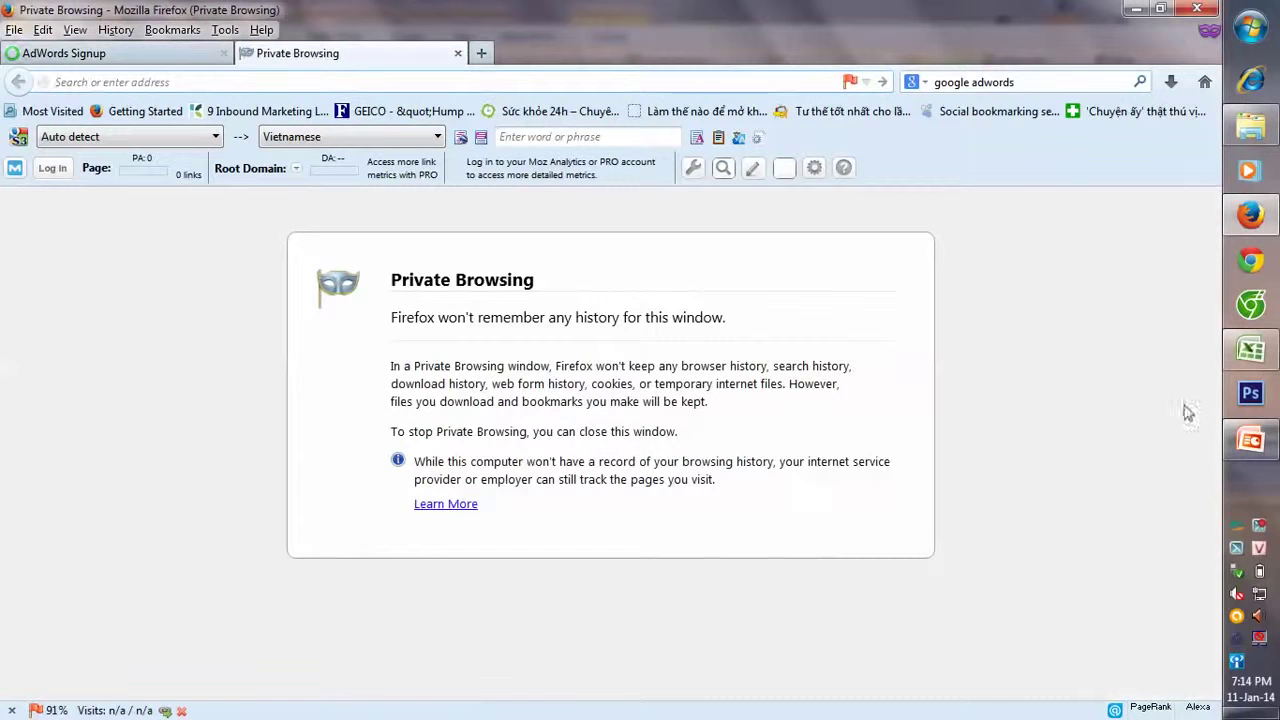
click(1250, 438)
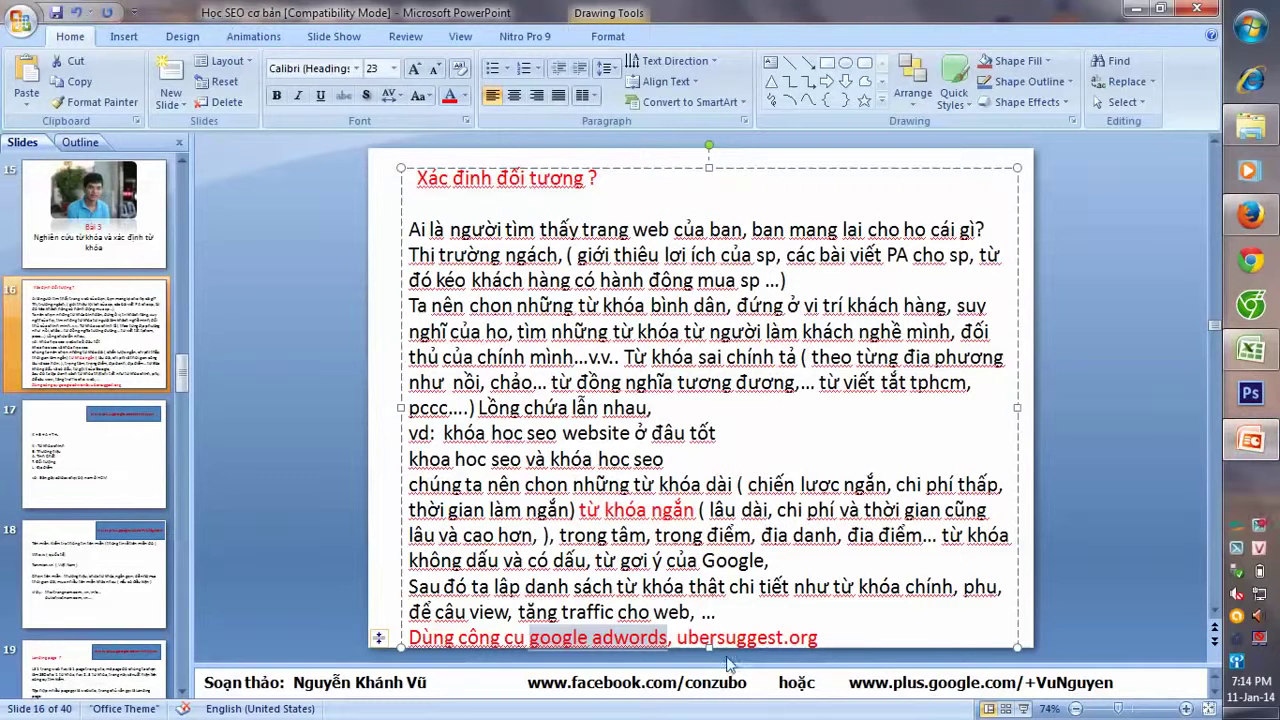
click(677, 641)
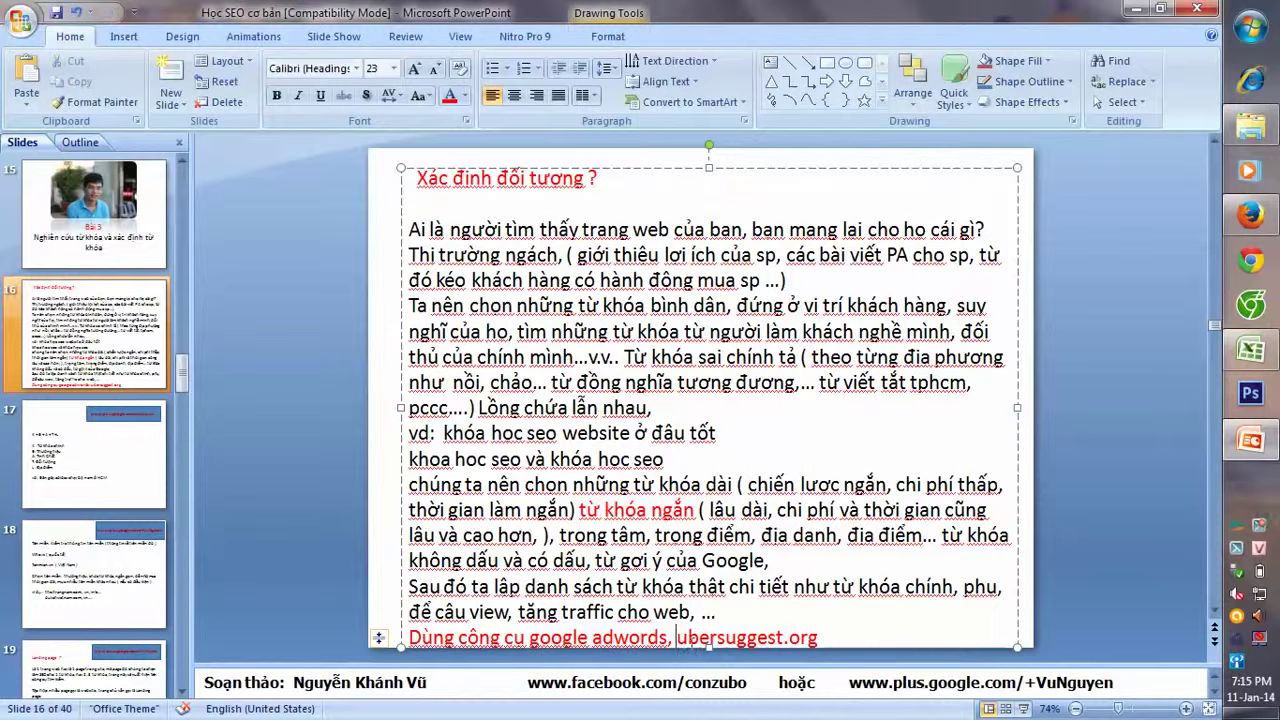
shift+click(829, 640)
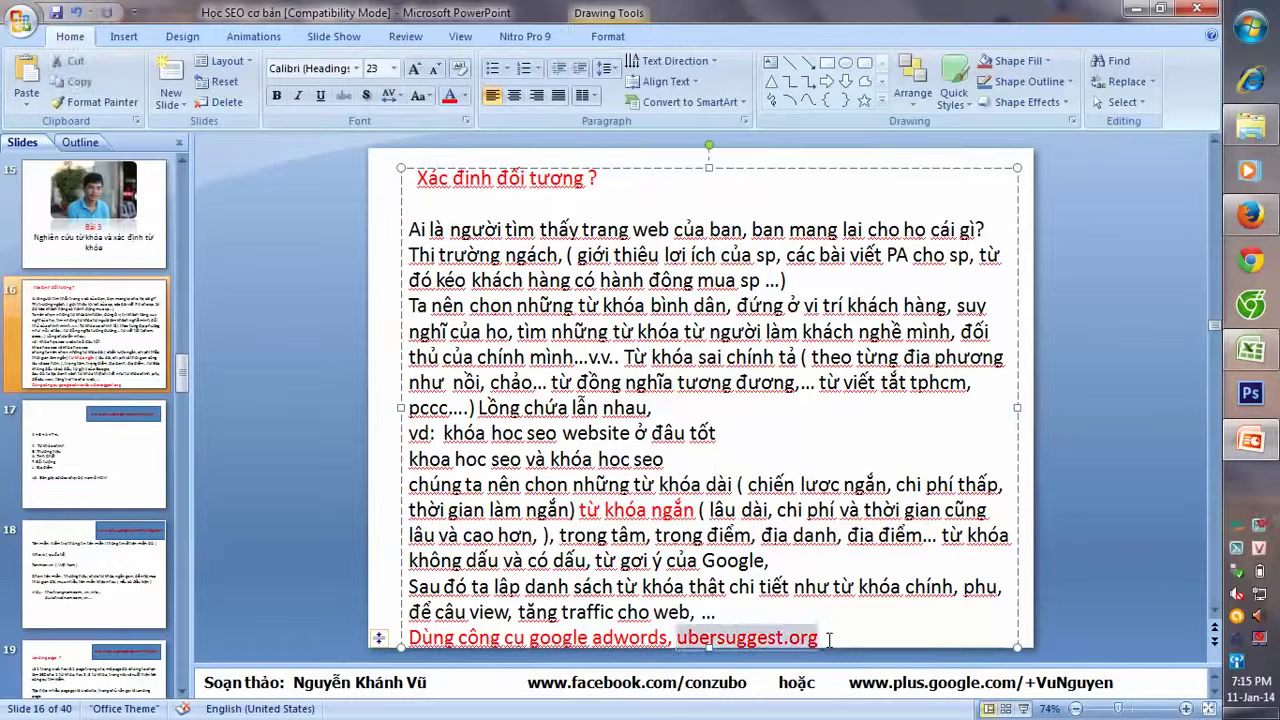
click(1250, 215)
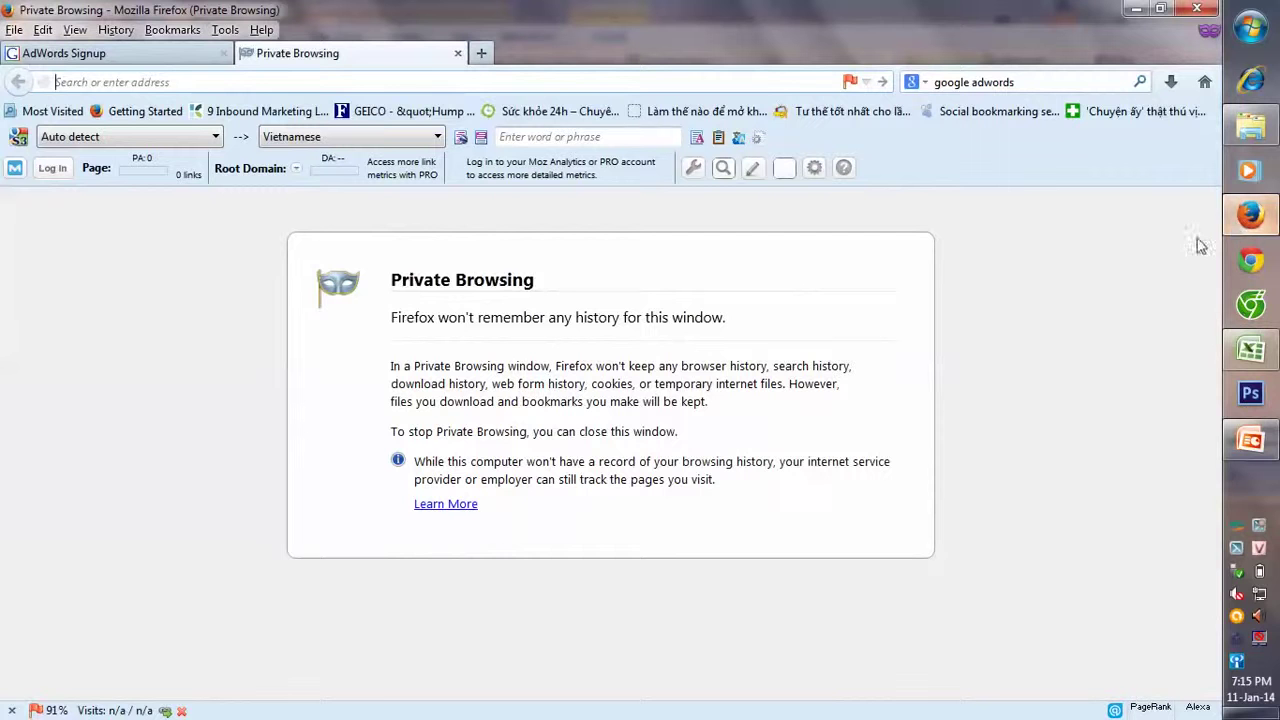
- Load ubersuggest.org in the second browser tab
click(427, 82)
key(ctrl+v)
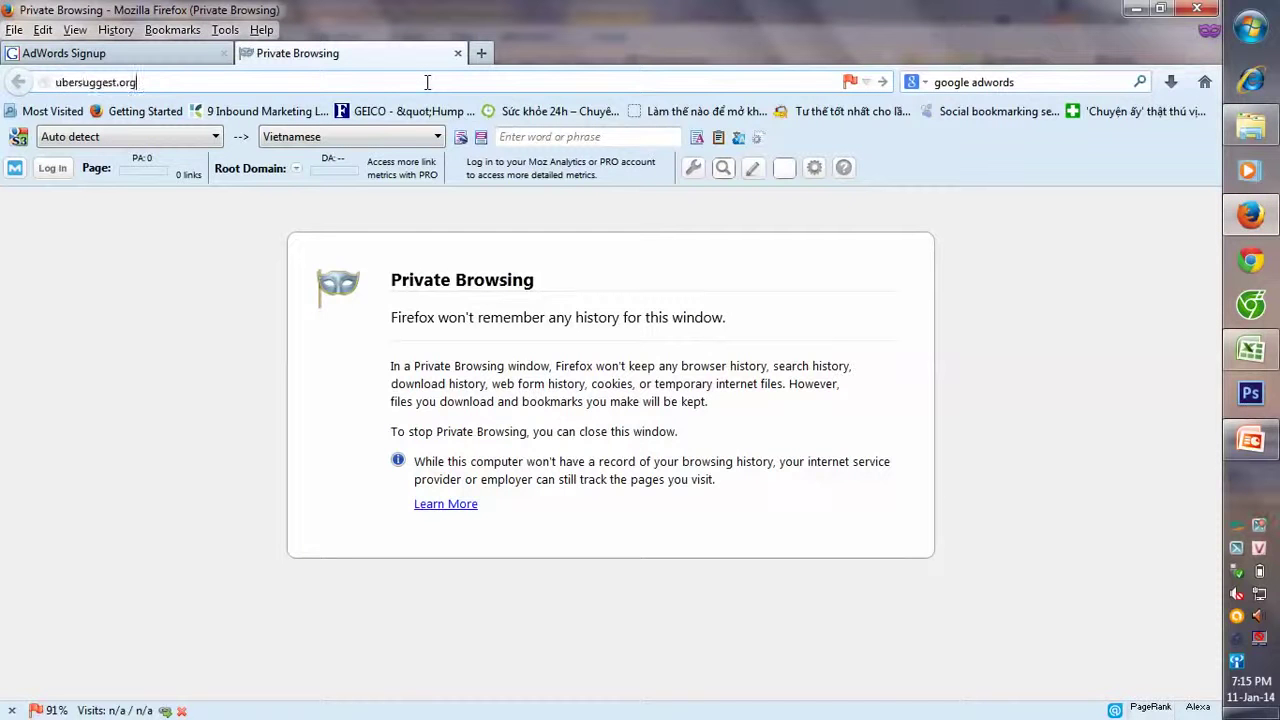
key(Return)
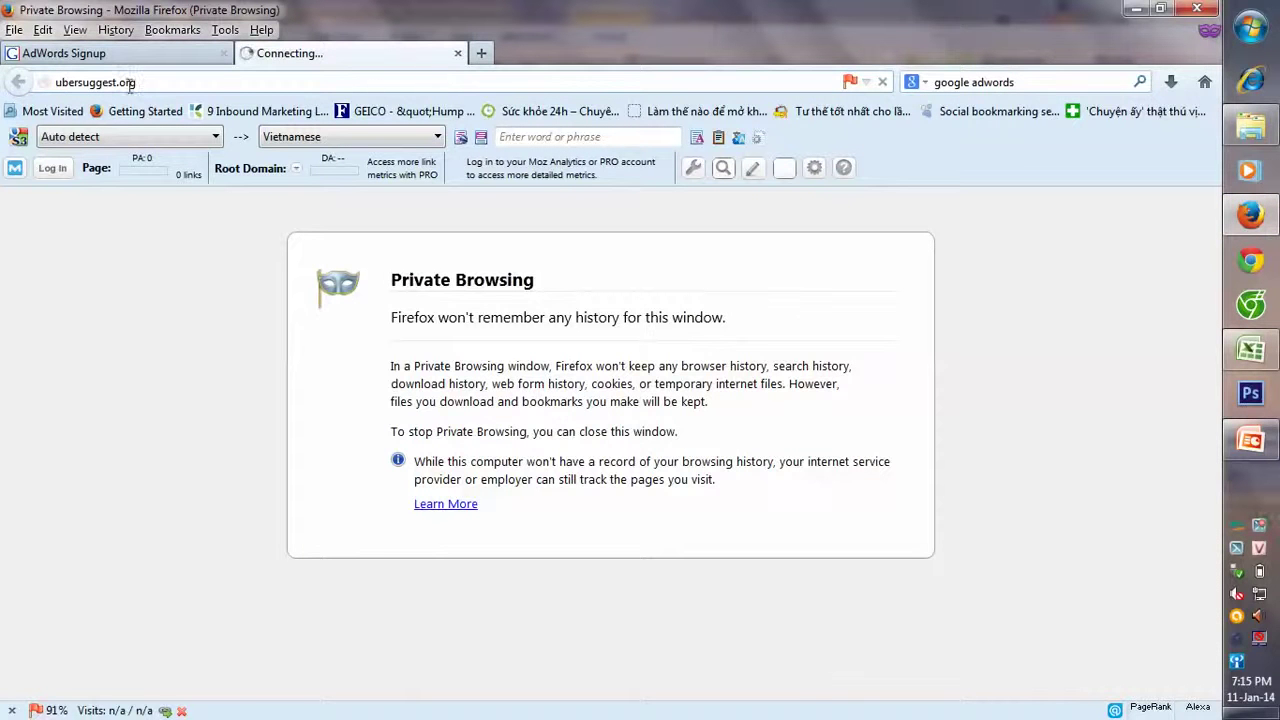
- Confirm the AdWords account with Hanoi time and Vietnamese Dong, then sign in to it
click(143, 58)
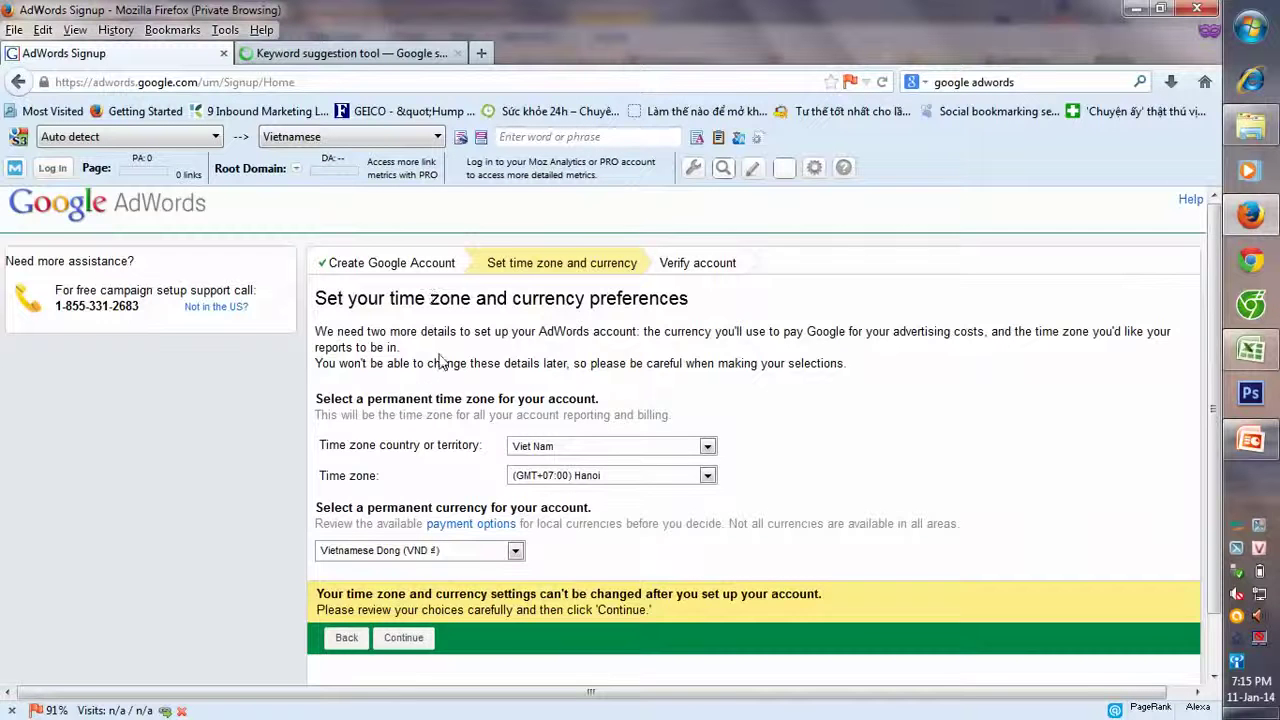
scroll(440, 380, down, 1)
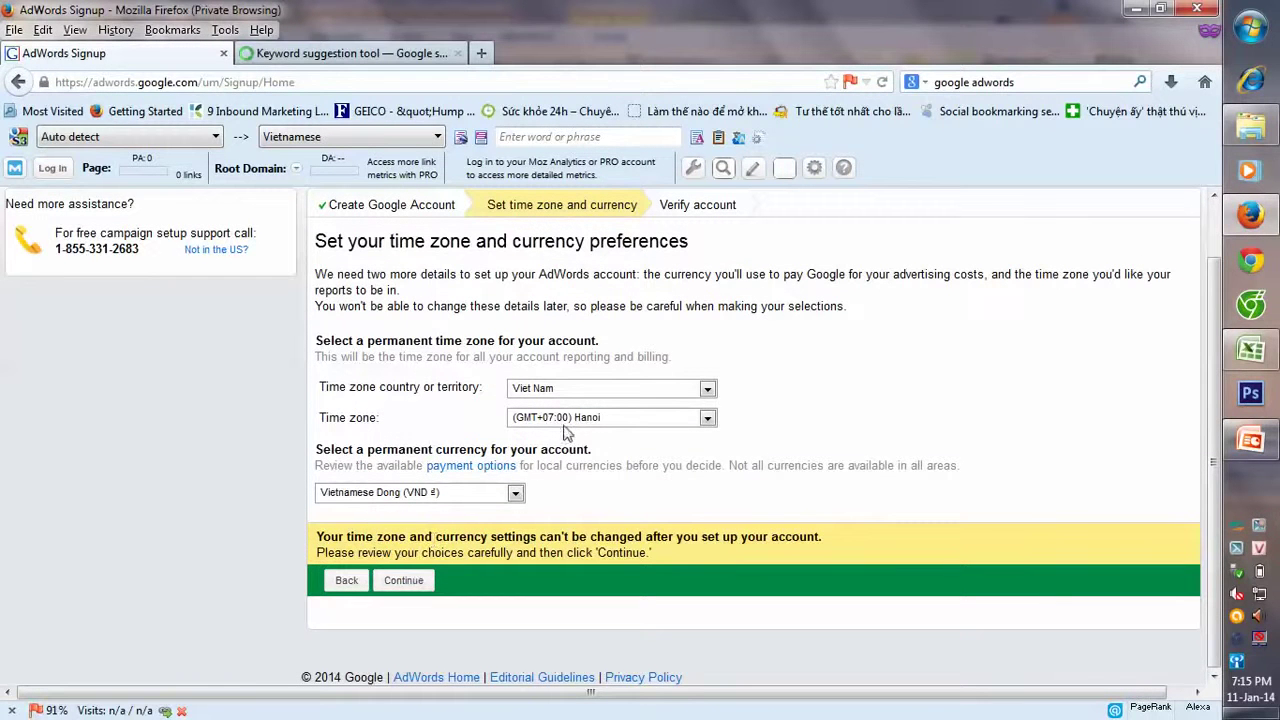
click(417, 582)
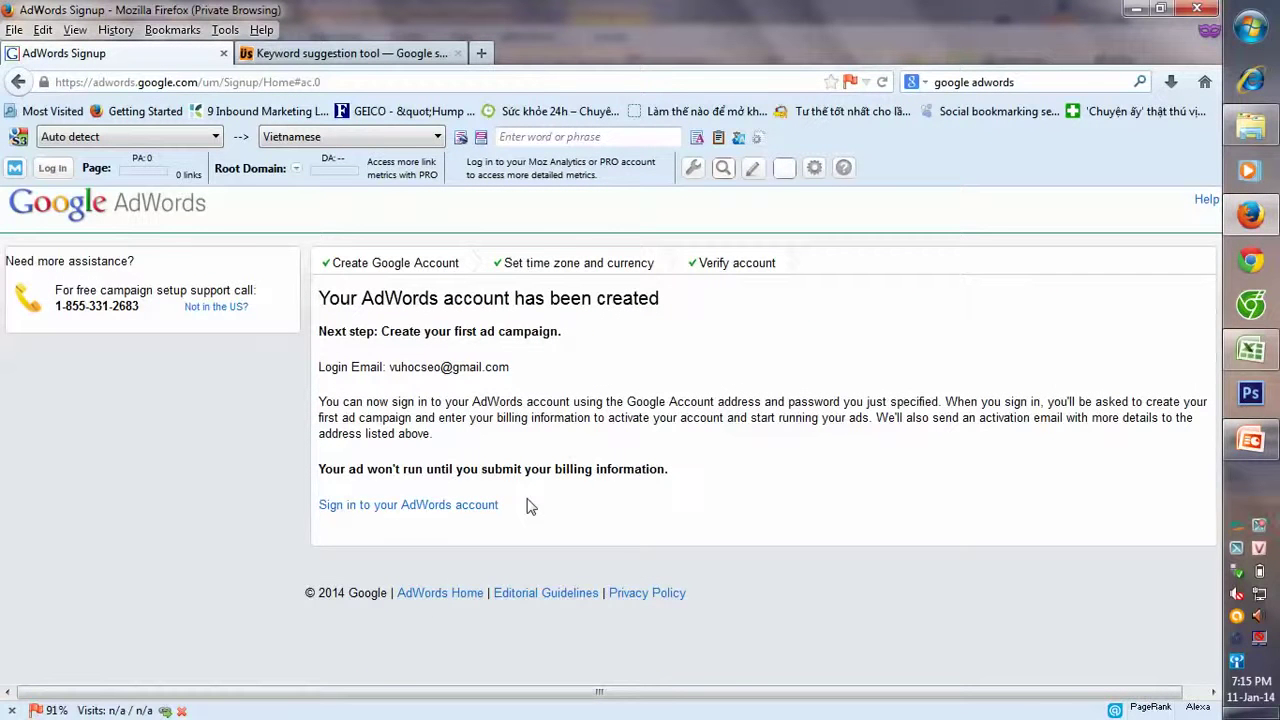
click(452, 508)
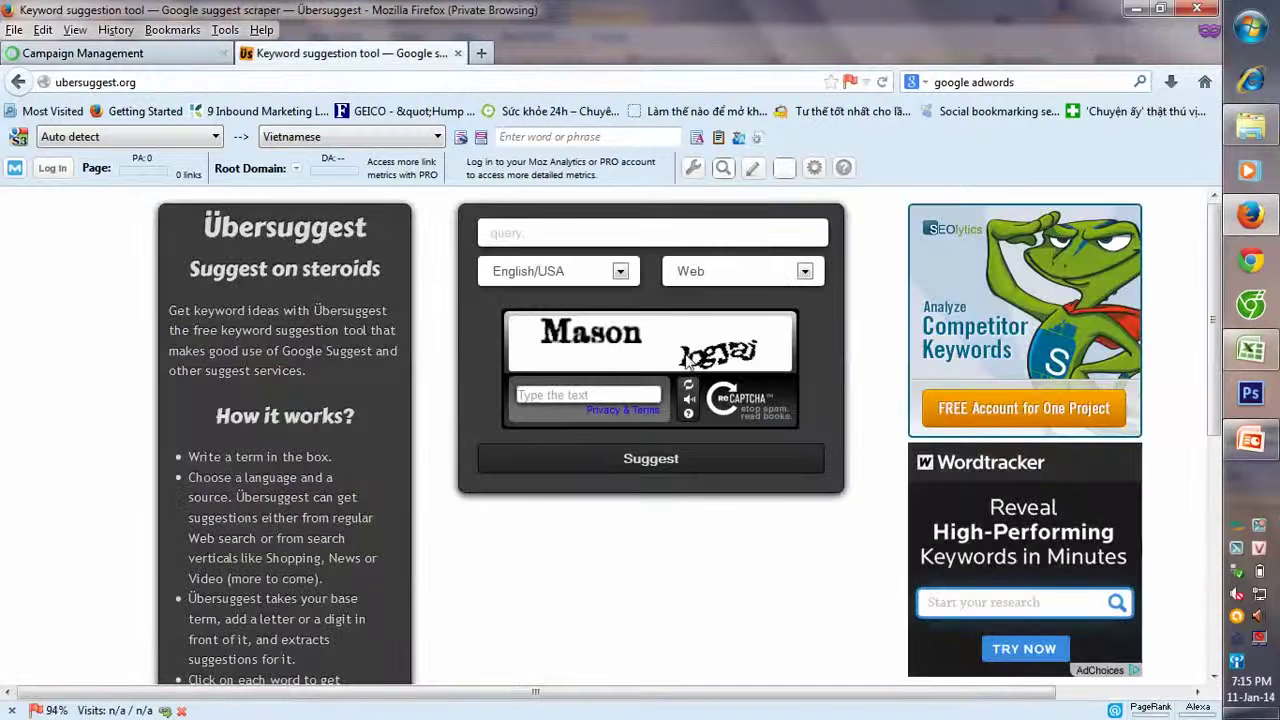
- Enter 'du lich' as the Ubersuggest query, keeping English/USA language and Web source
click(590, 272)
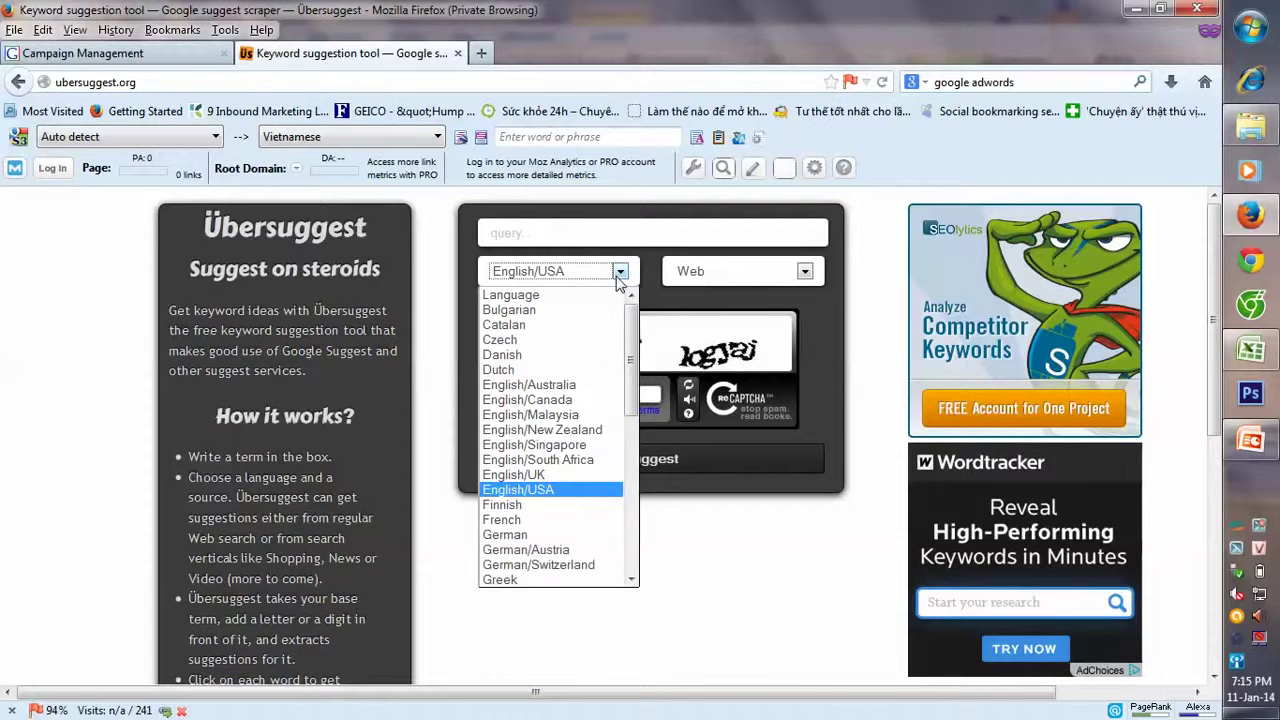
scroll(625, 389, down, 8)
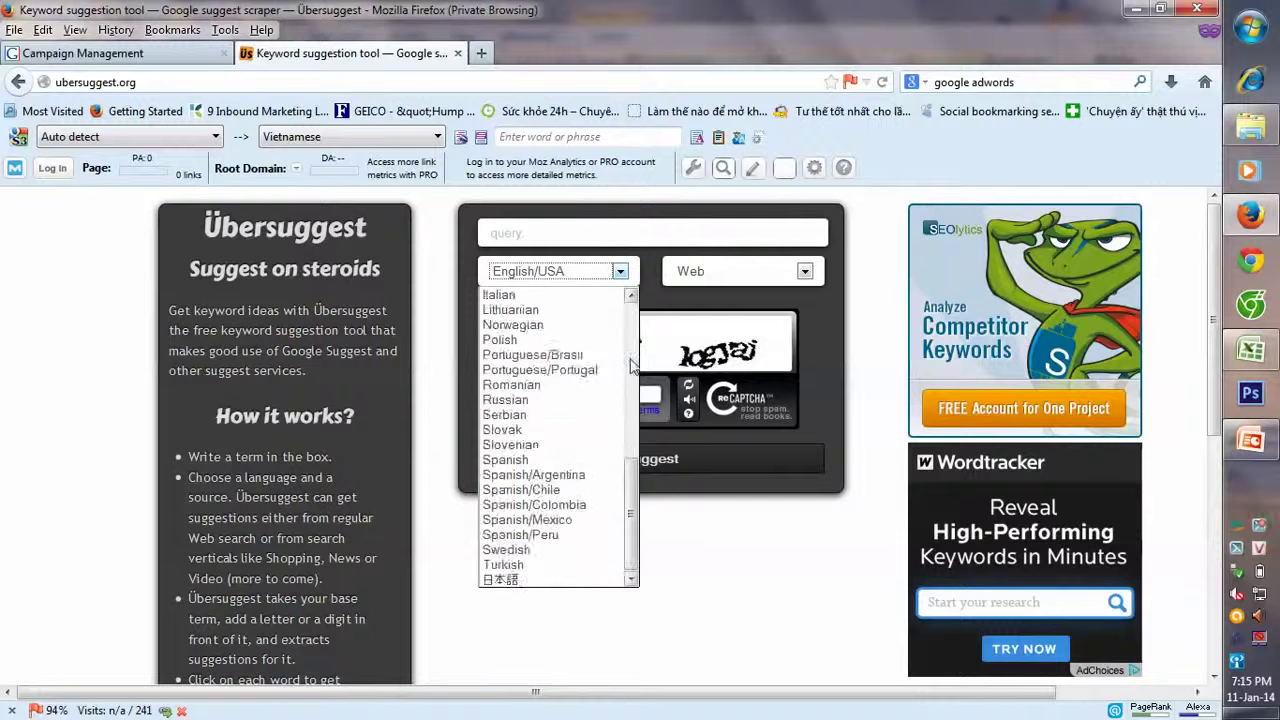
scroll(630, 400, up, 6)
drag(630, 400, 628, 327)
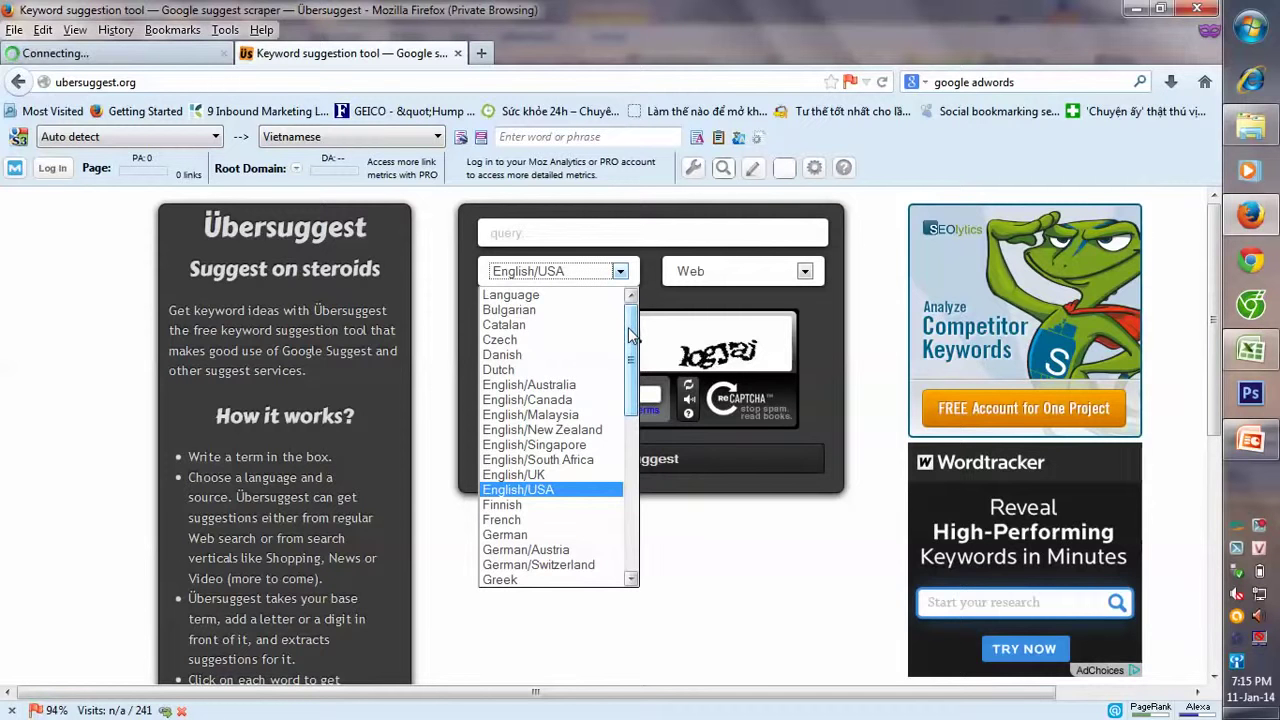
click(560, 229)
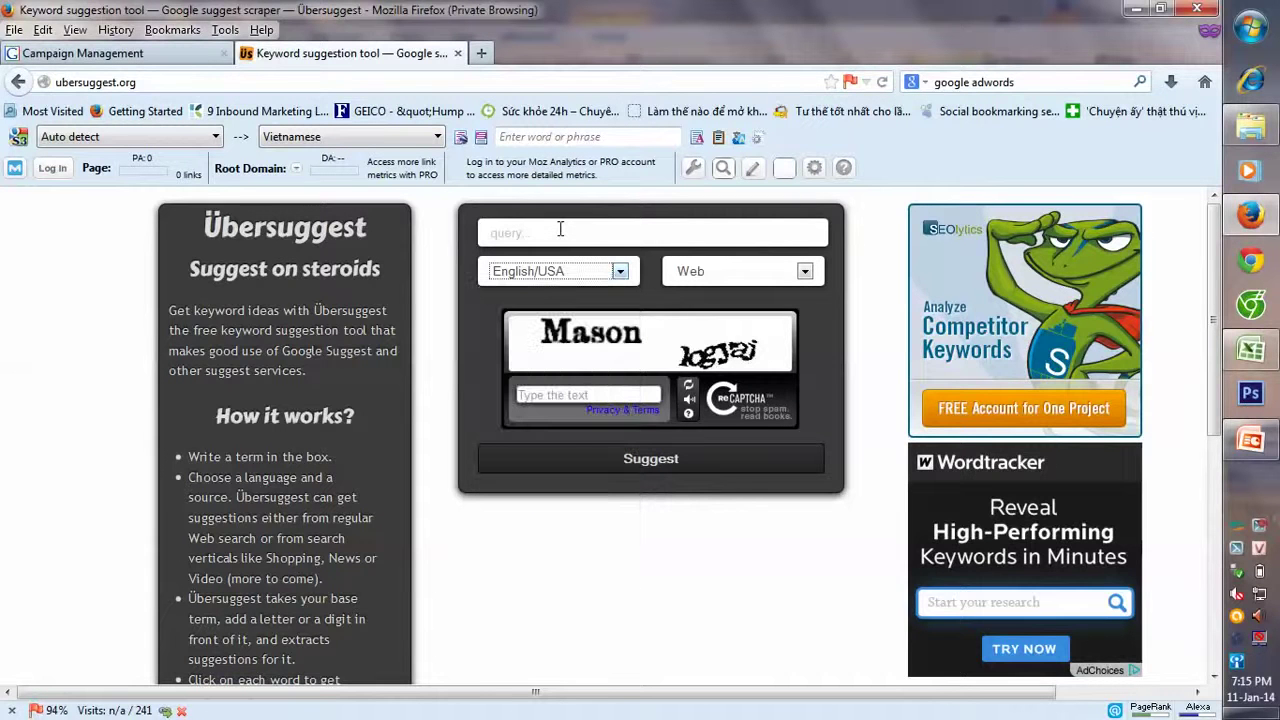
click(560, 229)
text(du lich)
click(700, 277)
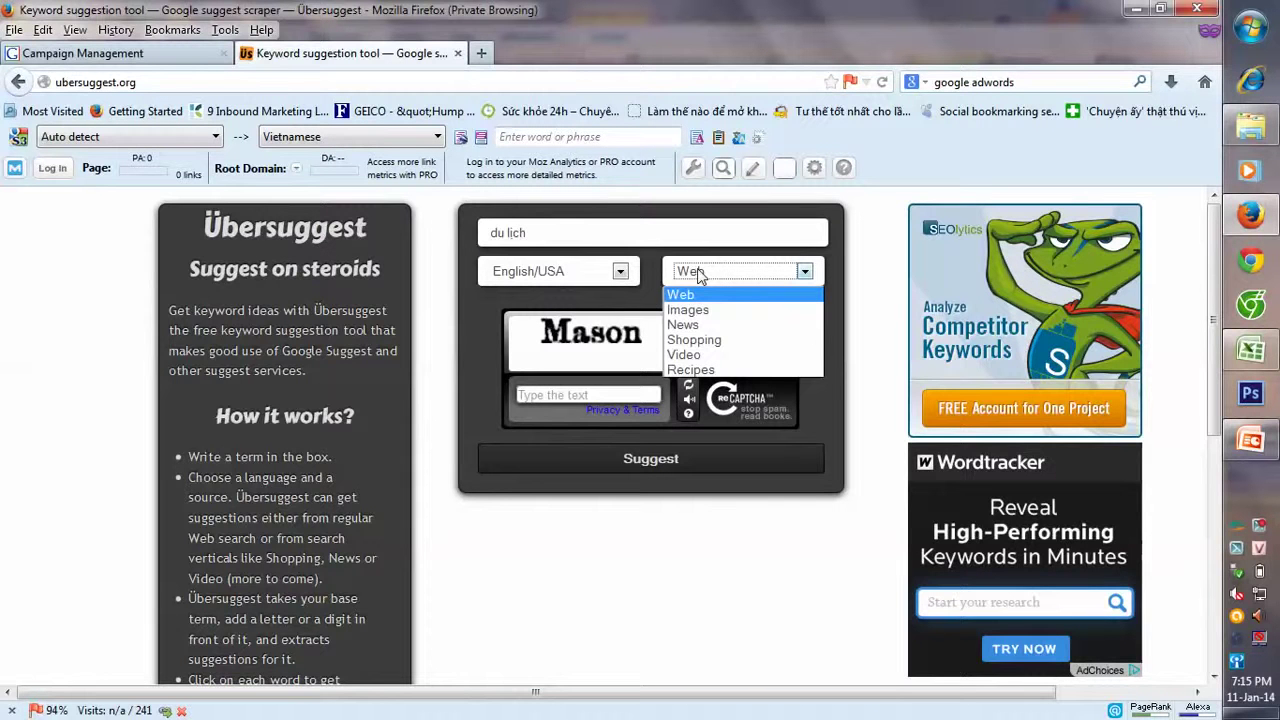
click(696, 291)
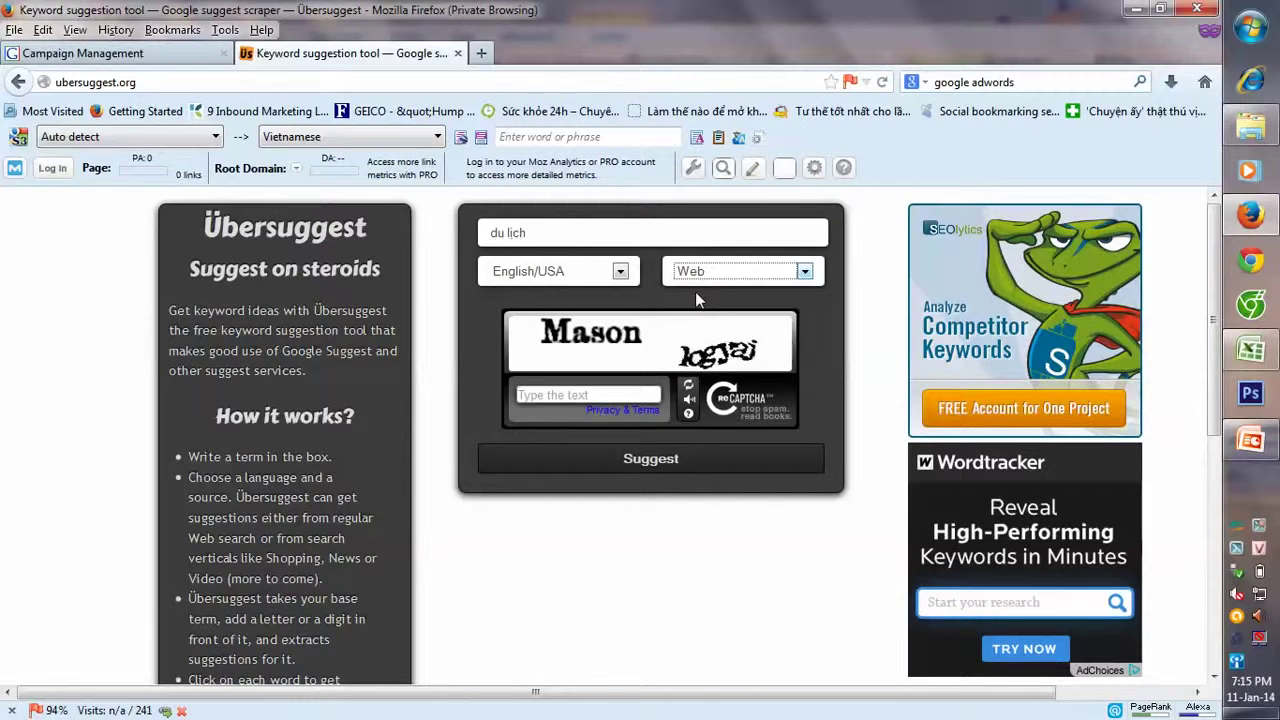
- Fill the captcha, submit the search, and reload ubersuggest.org after the server error
click(588, 395)
text(mason logya)
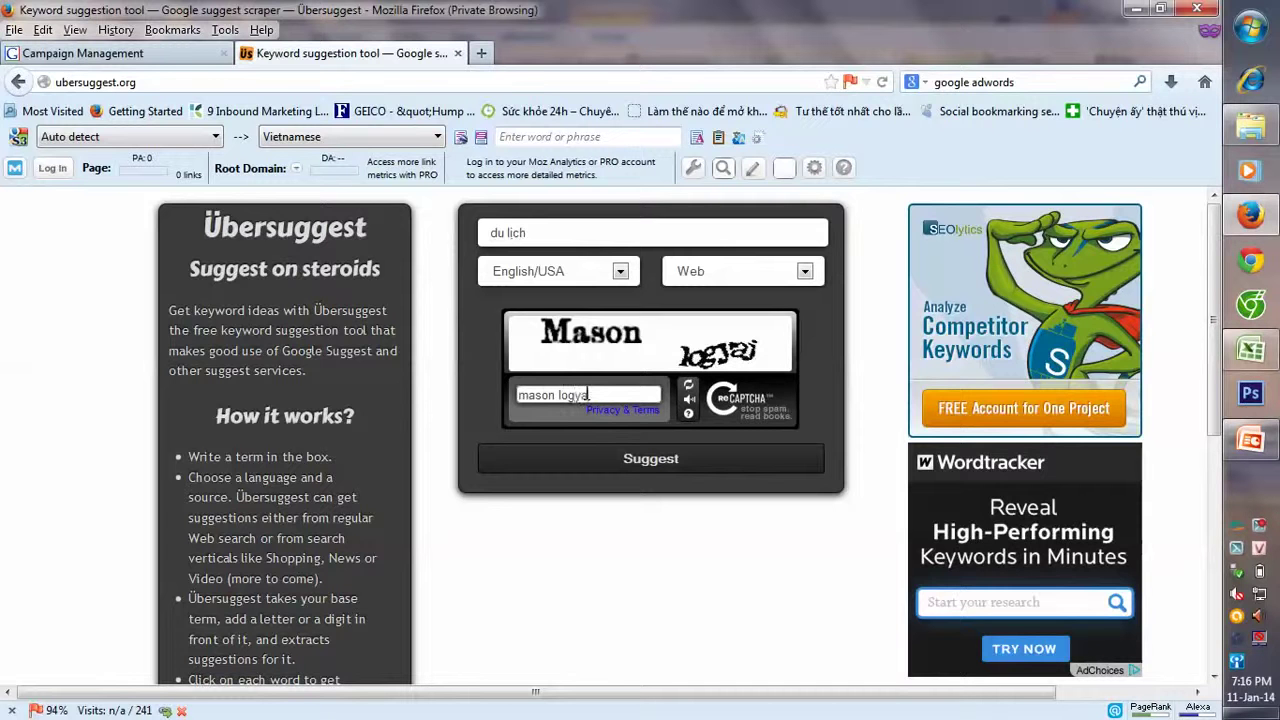
key(Return)
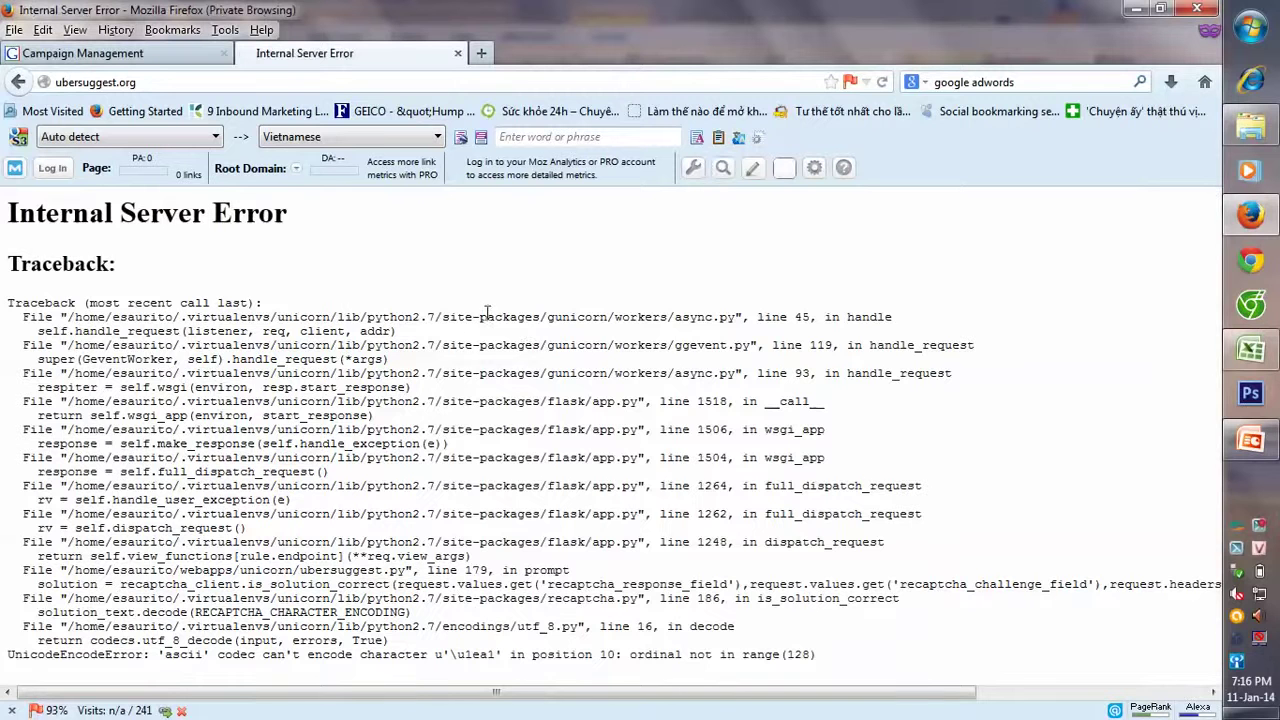
click(152, 83)
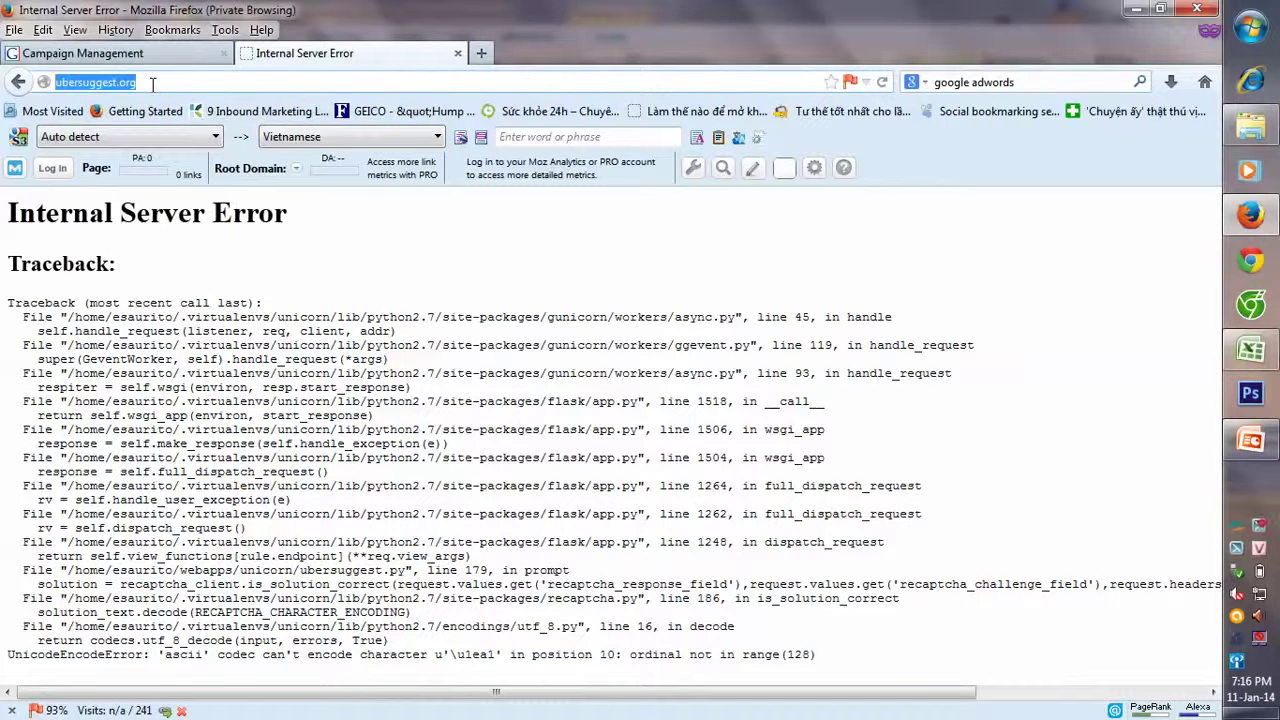
key(Return)
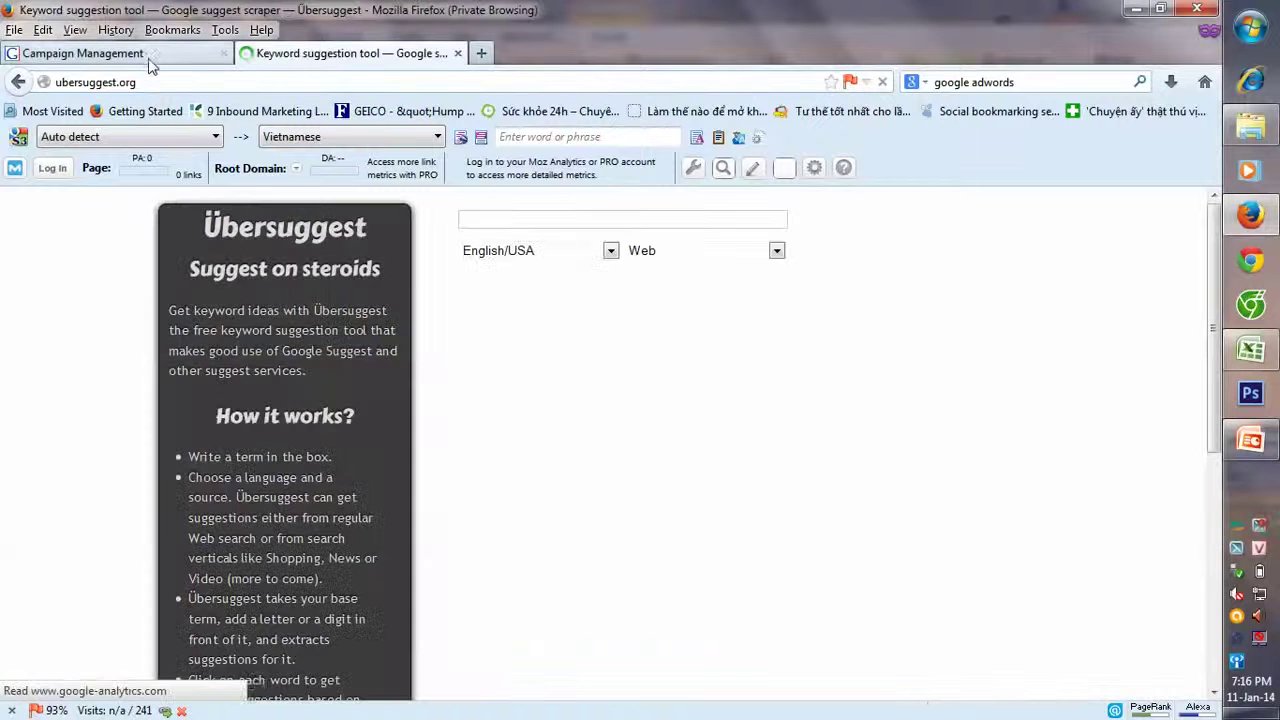
- Open the Keyword Planner from Tools and Analysis on the Campaign Management page
click(148, 56)
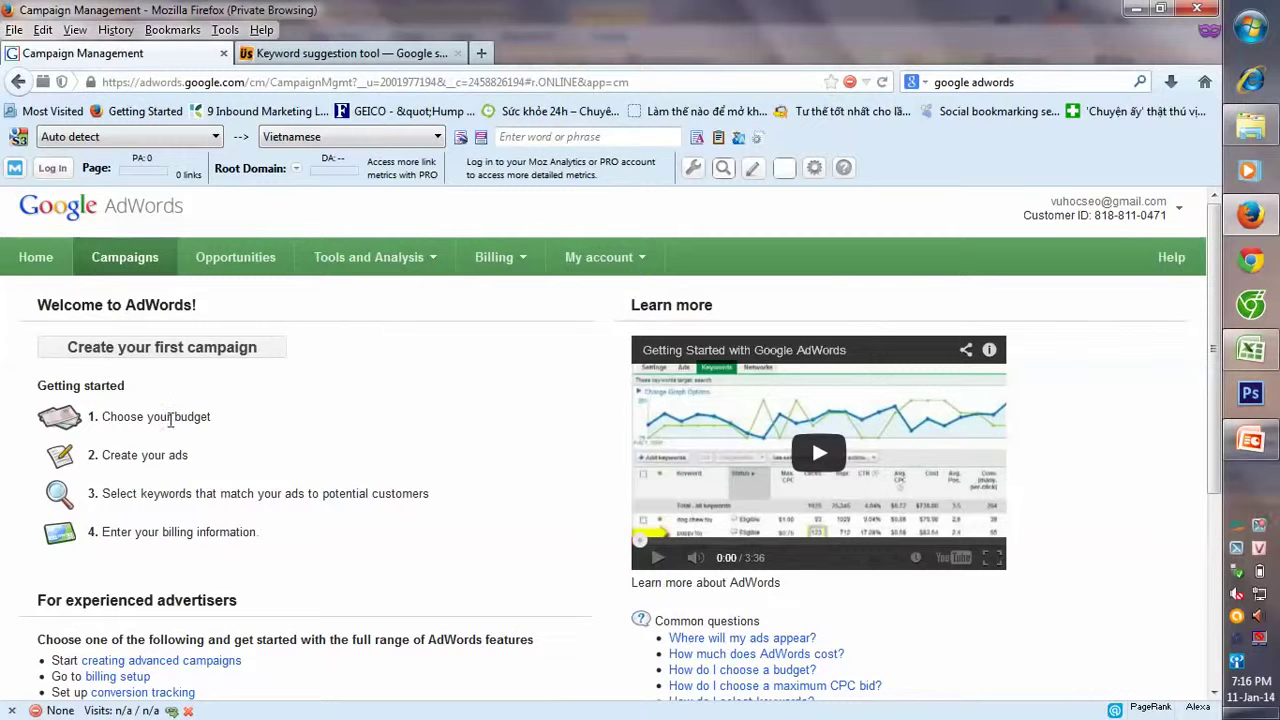
click(400, 262)
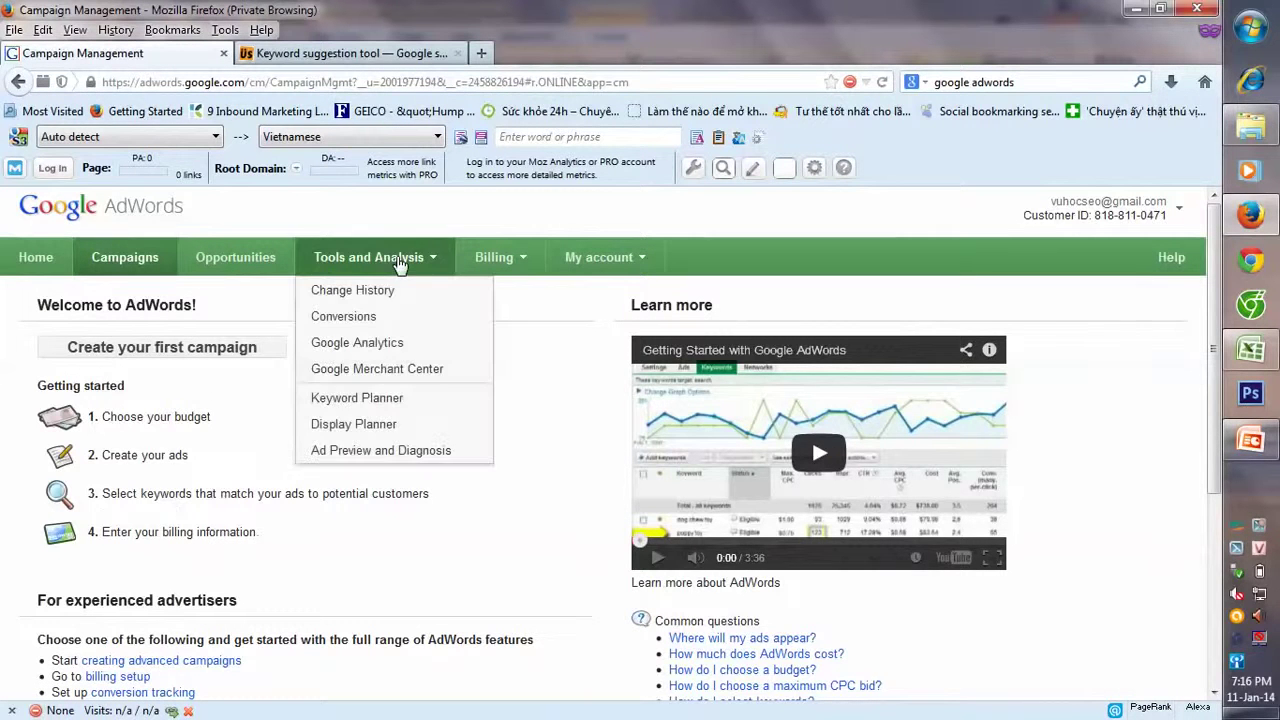
click(384, 403)
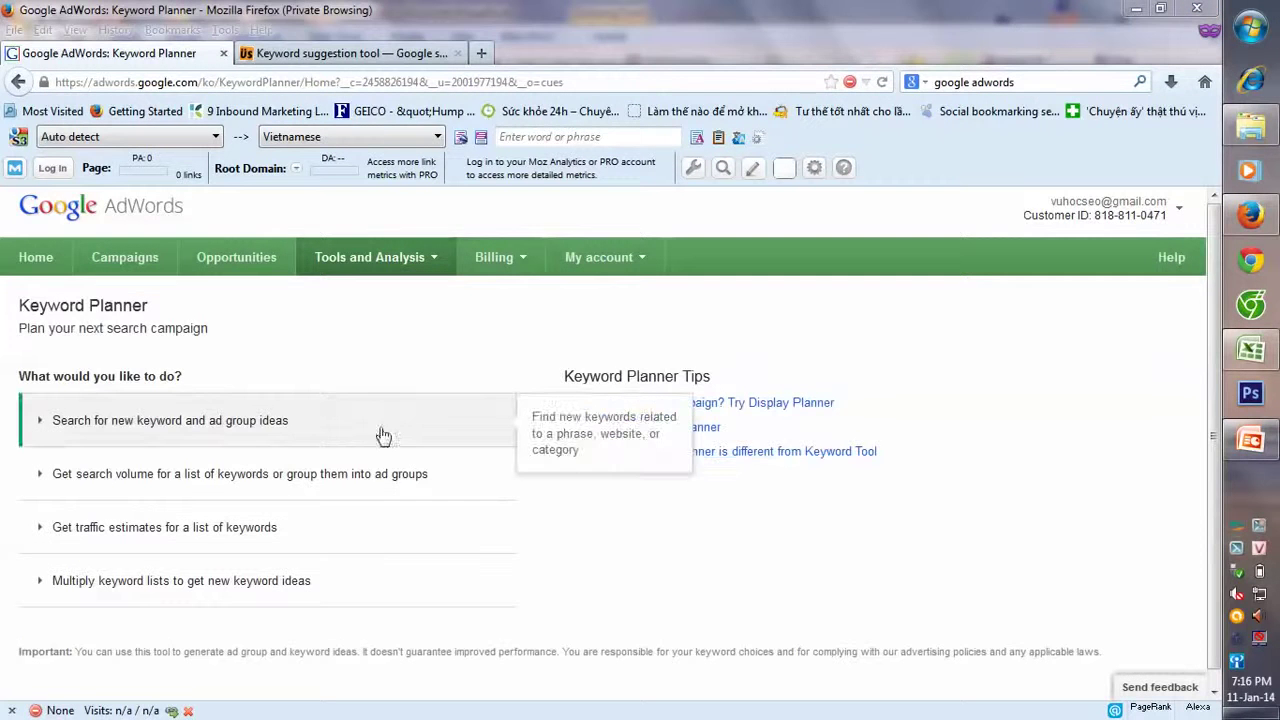
- Expand the new keyword ideas form and enter 'du lich' as the product or service
click(229, 428)
scroll(200, 438, down, 1)
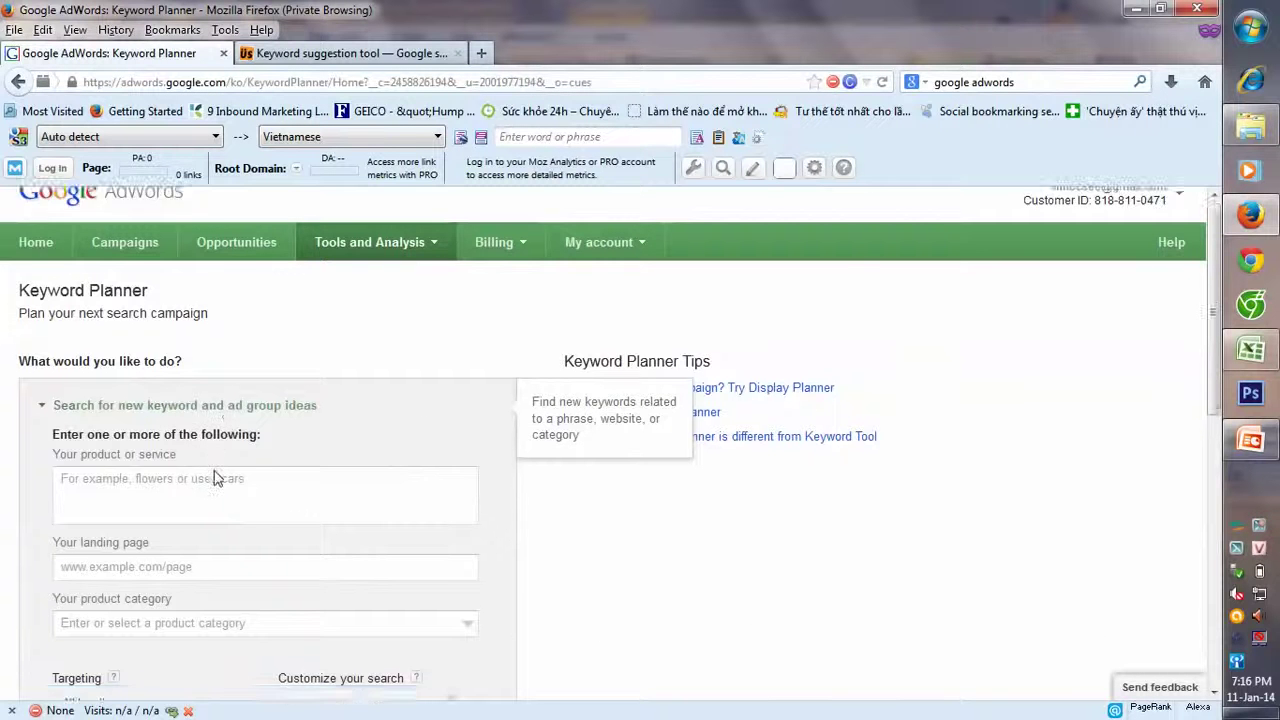
click(165, 430)
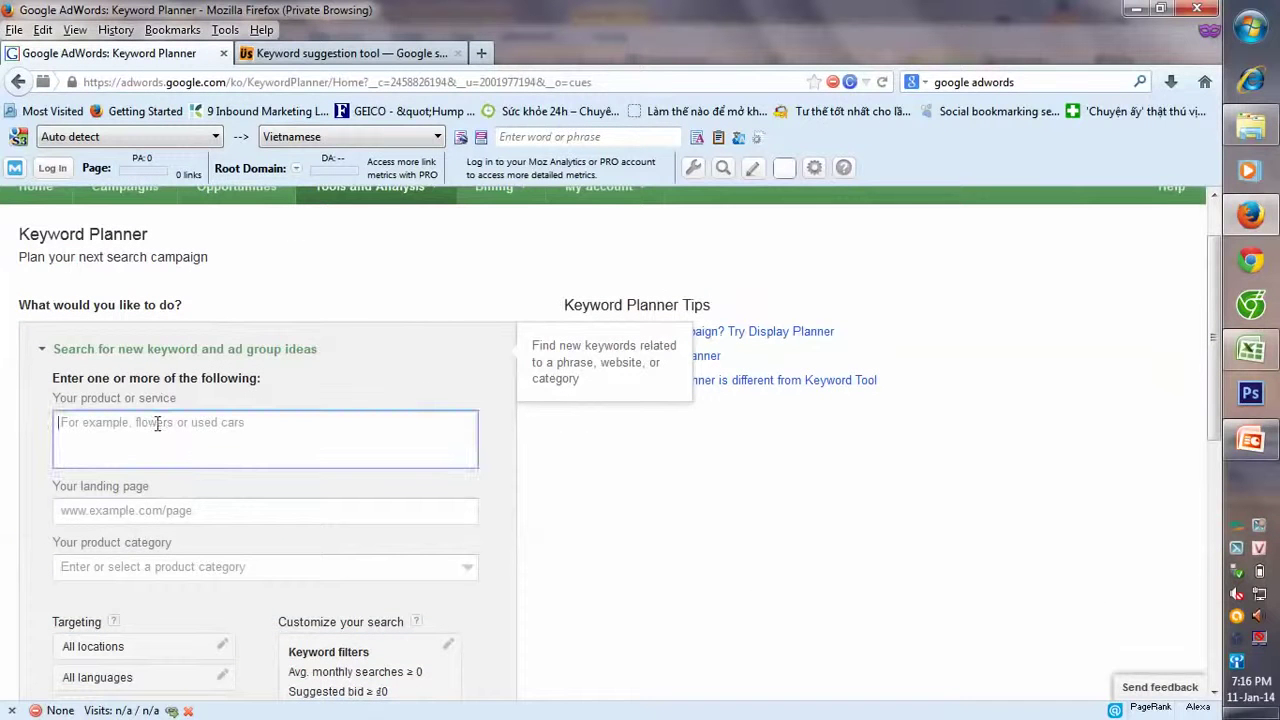
text(du lich)
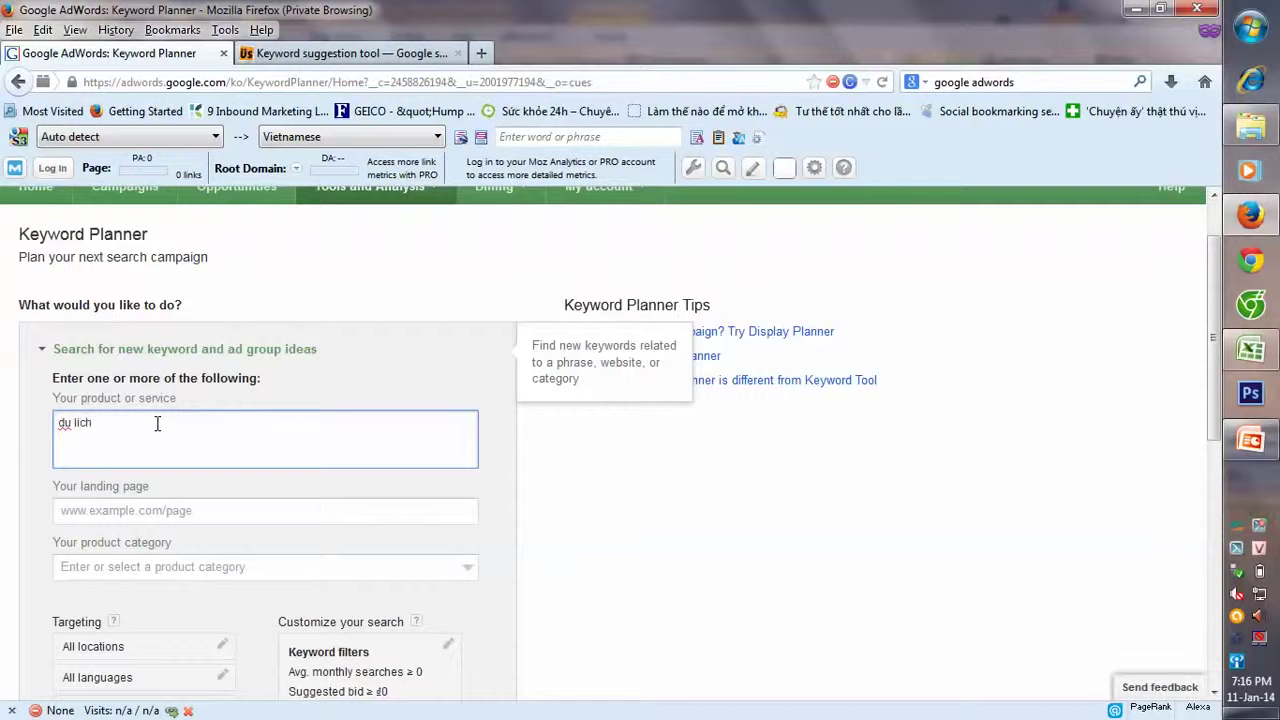
scroll(157, 423, down, 1)
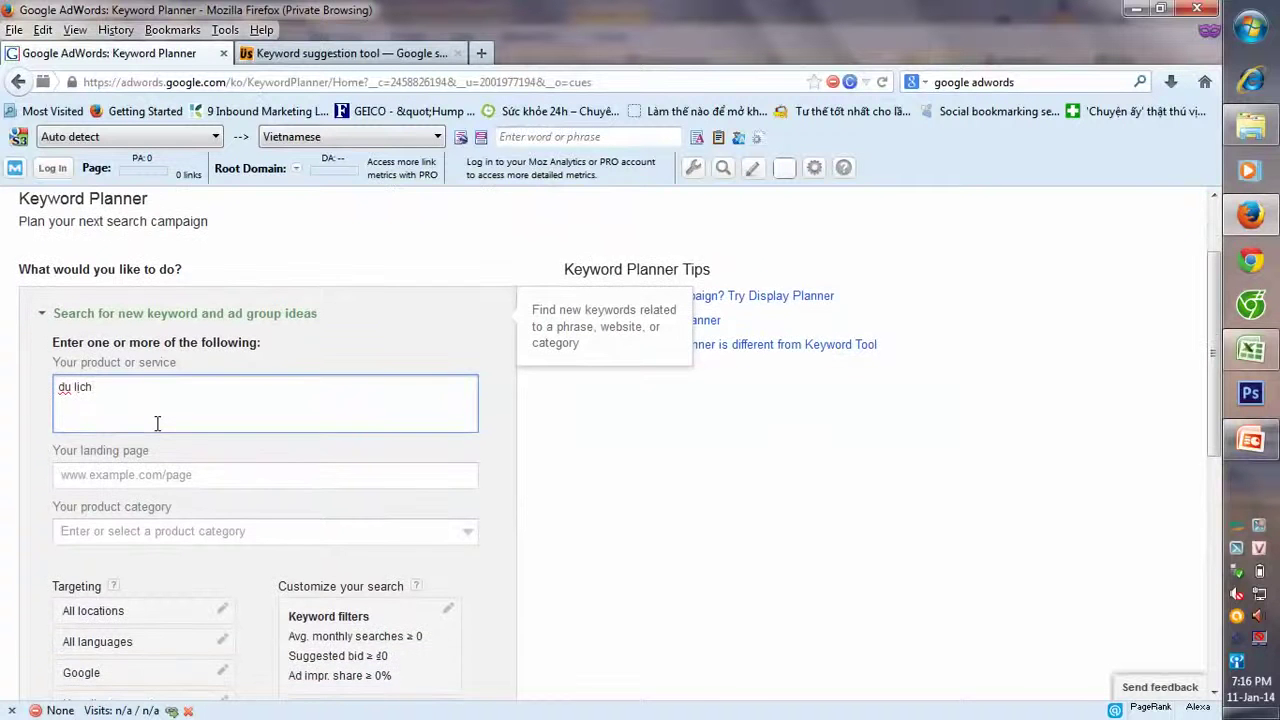
scroll(158, 474, down, 1)
click(178, 444)
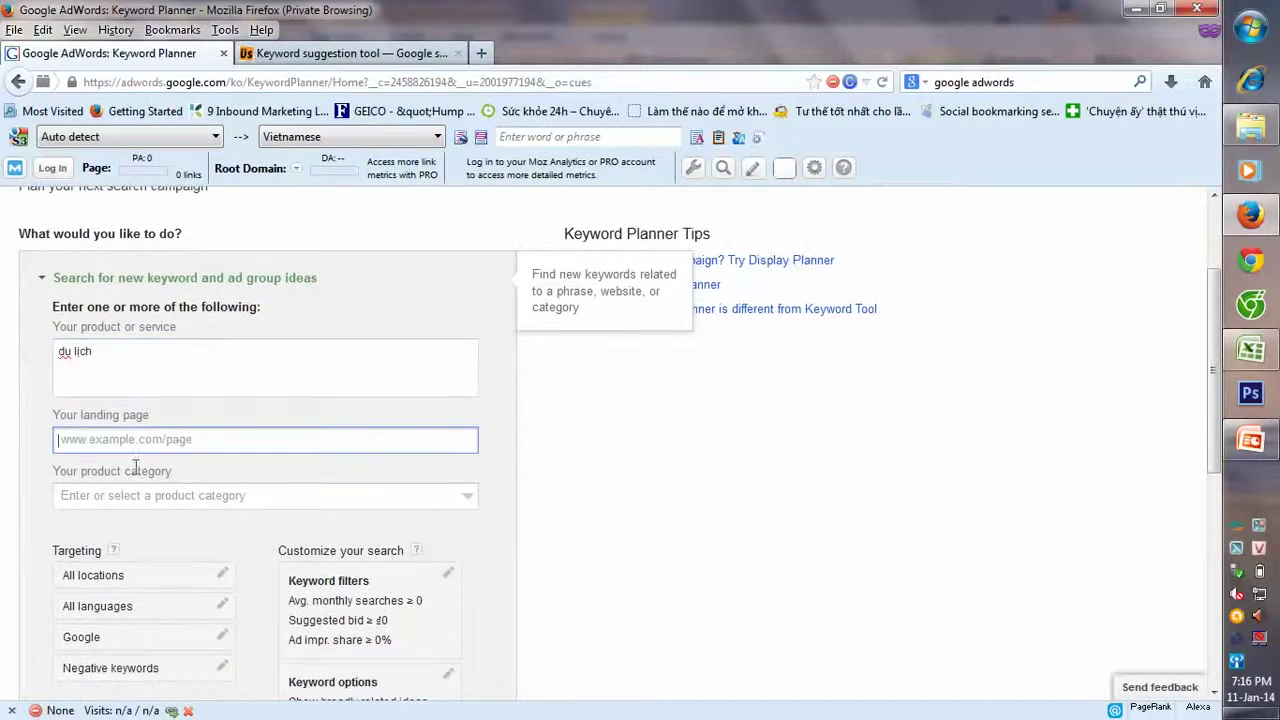
- Target the Vietnamese language and keep the network set to Google only
scroll(154, 466, down, 3)
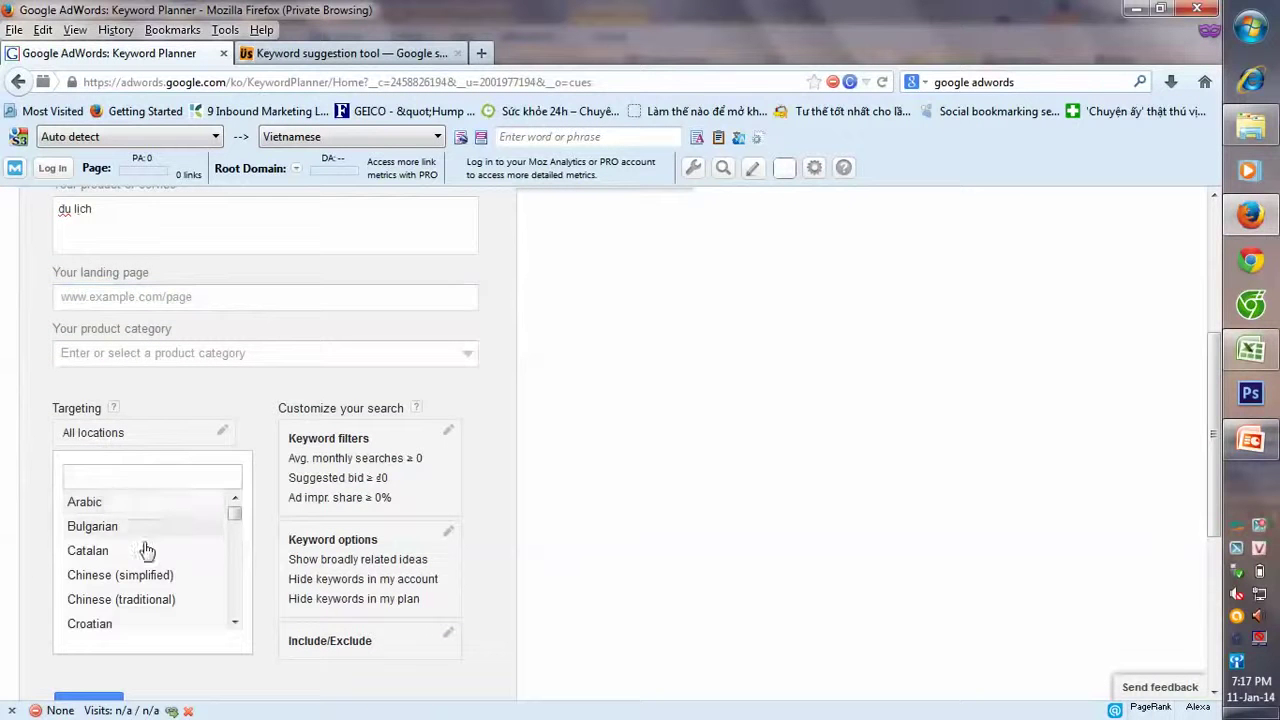
scroll(140, 578, down, 2)
scroll(140, 578, down, 5)
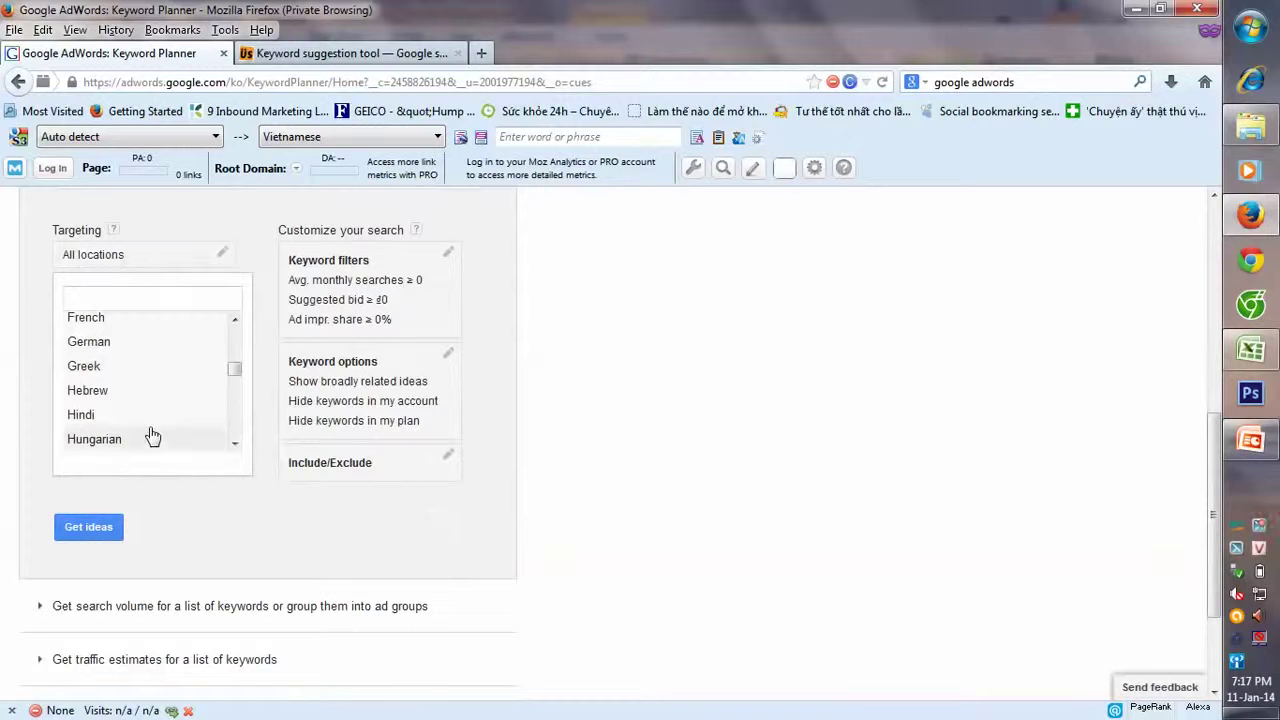
drag(234, 372, 236, 440)
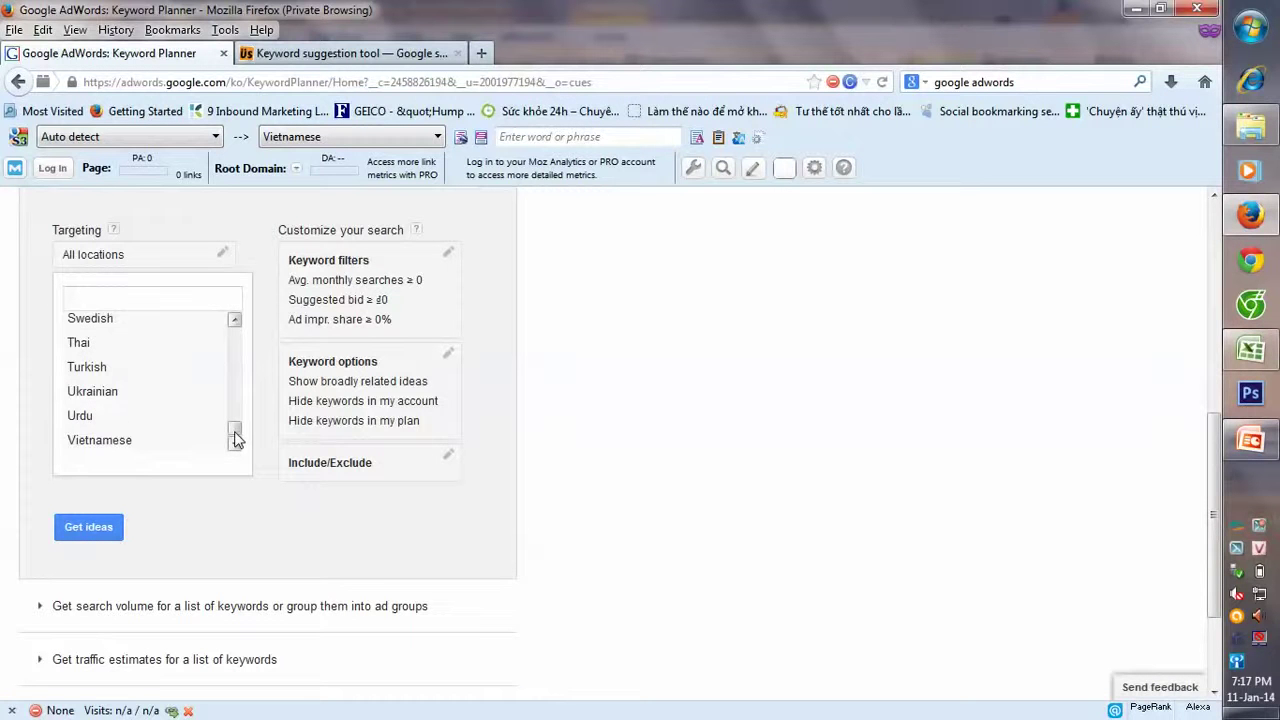
click(155, 441)
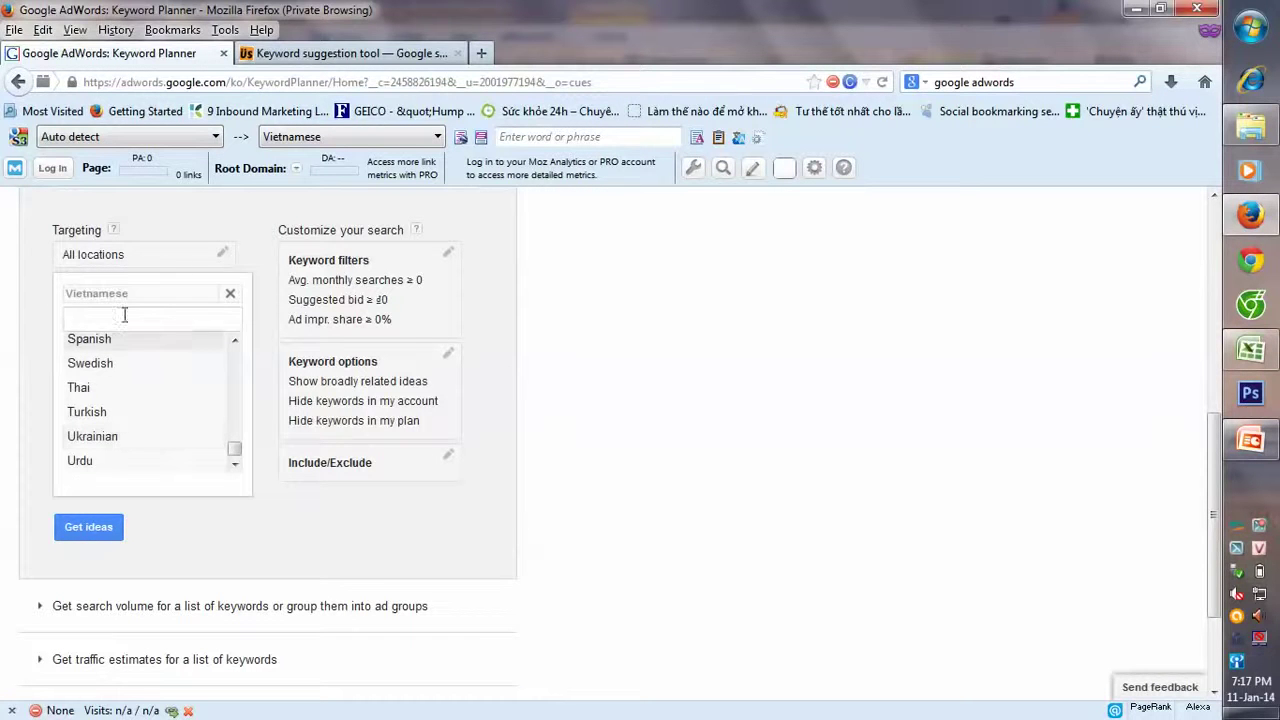
click(37, 421)
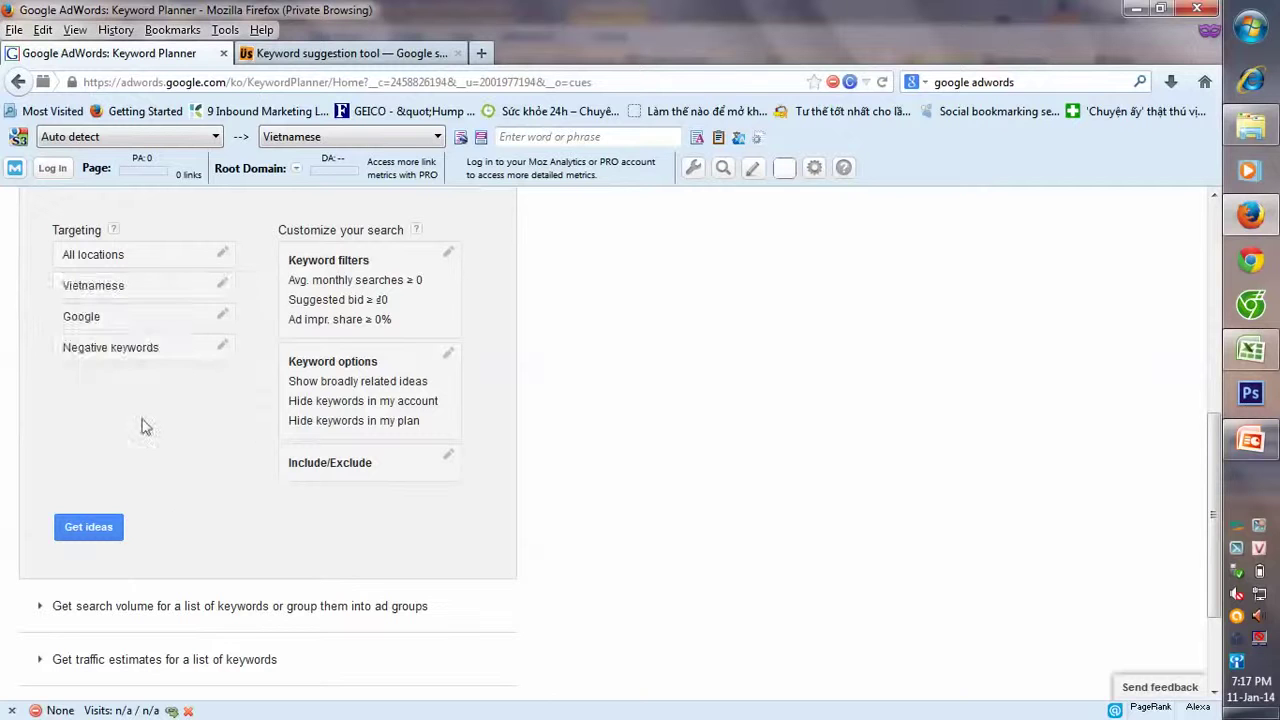
click(210, 322)
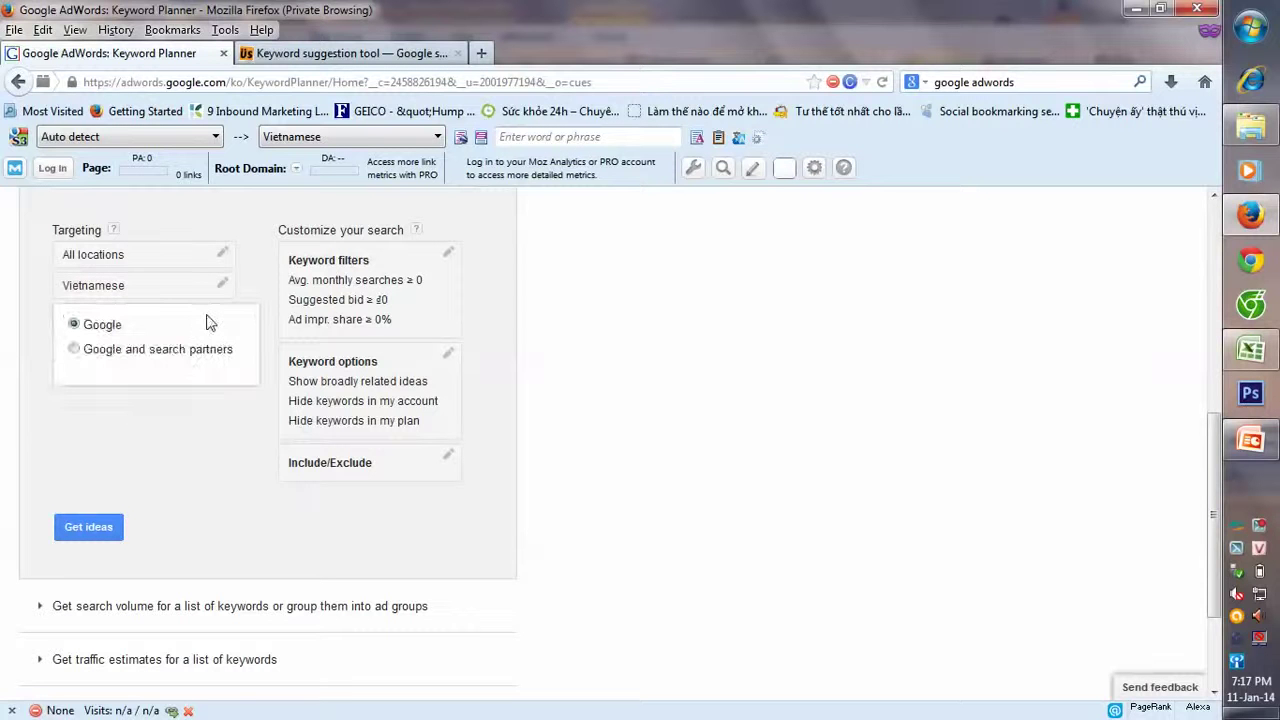
click(104, 530)
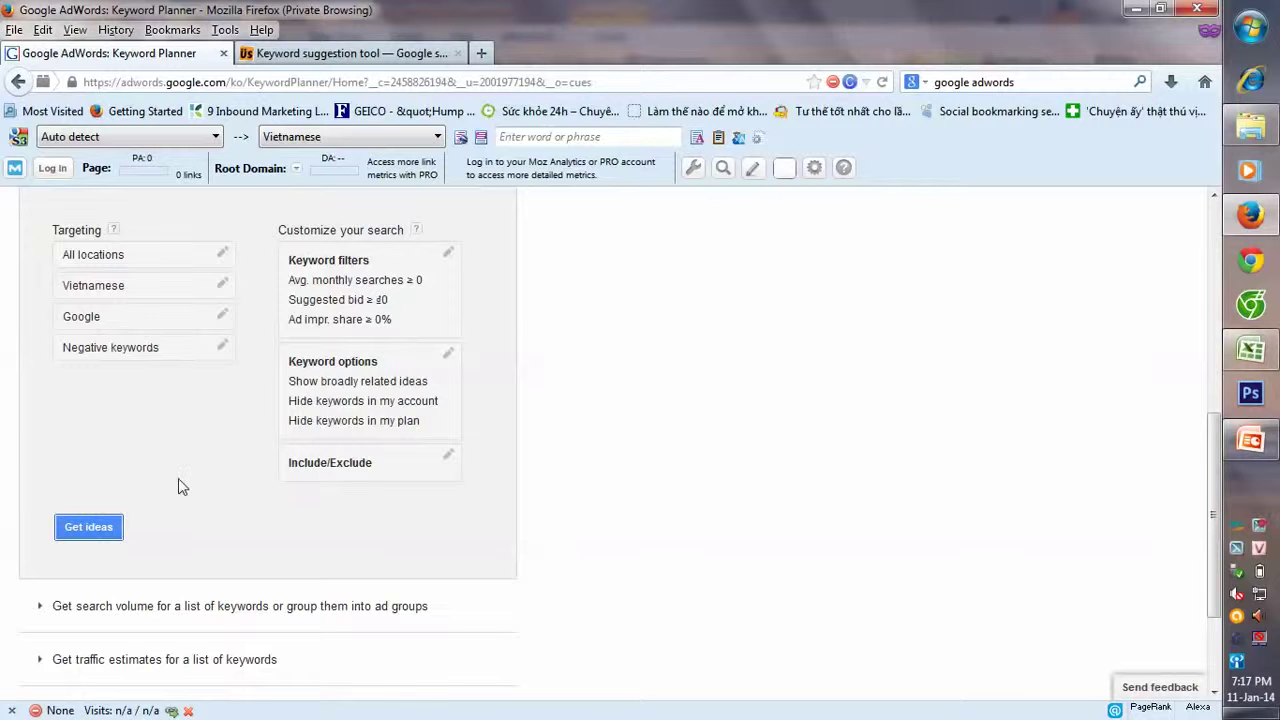
scroll(178, 487, up, 1)
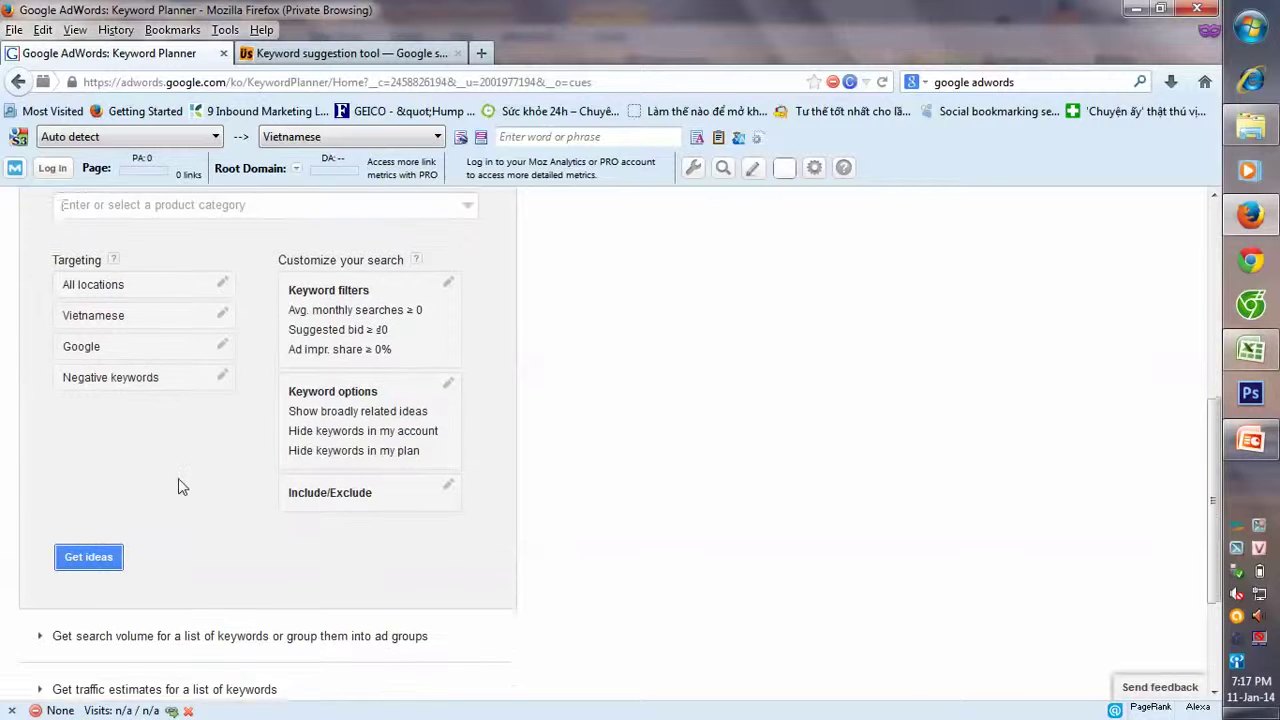
- Get ad group ideas for du lich, open the Keyword ideas list, then return to Ubersuggest
click(92, 566)
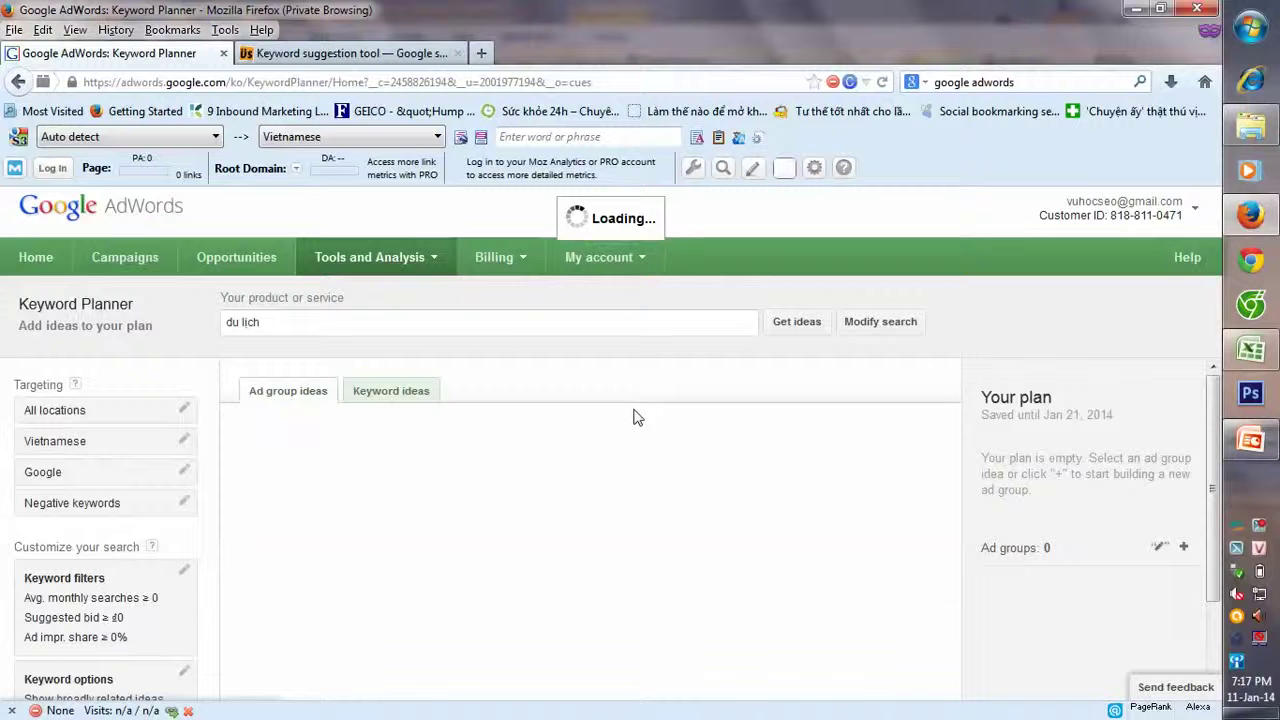
scroll(600, 440, down, 1)
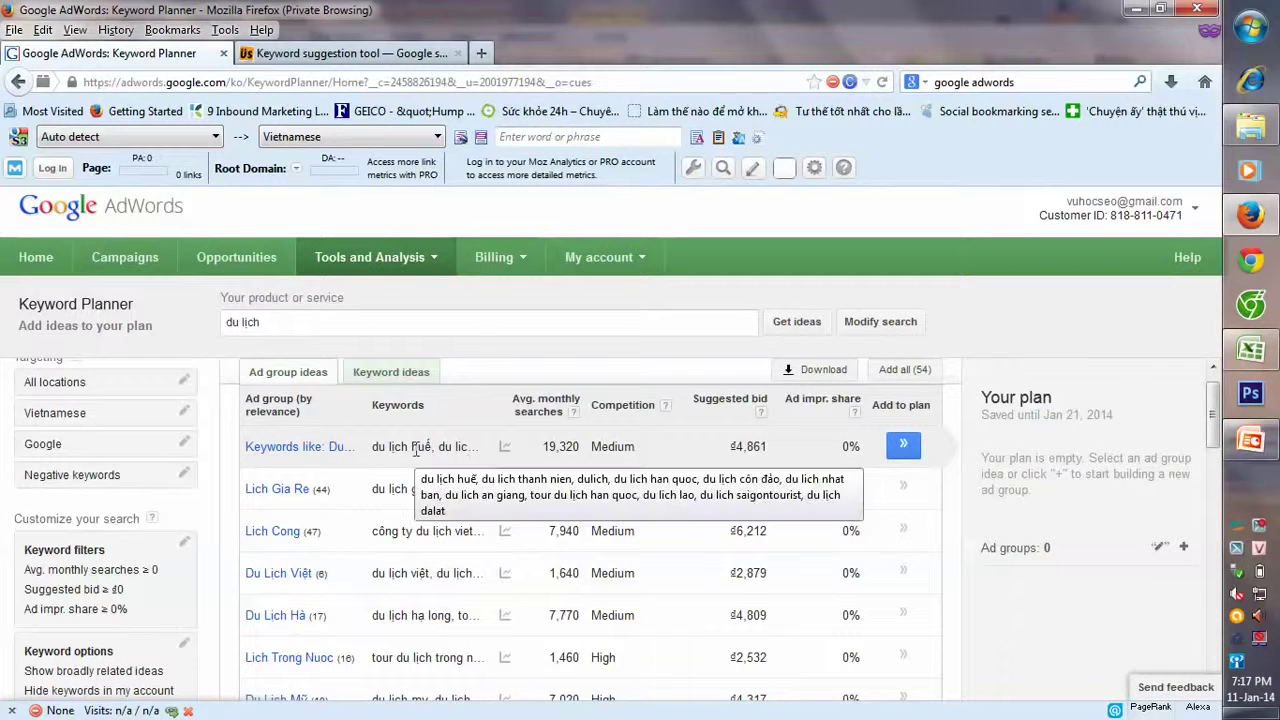
mouse_move(505, 452)
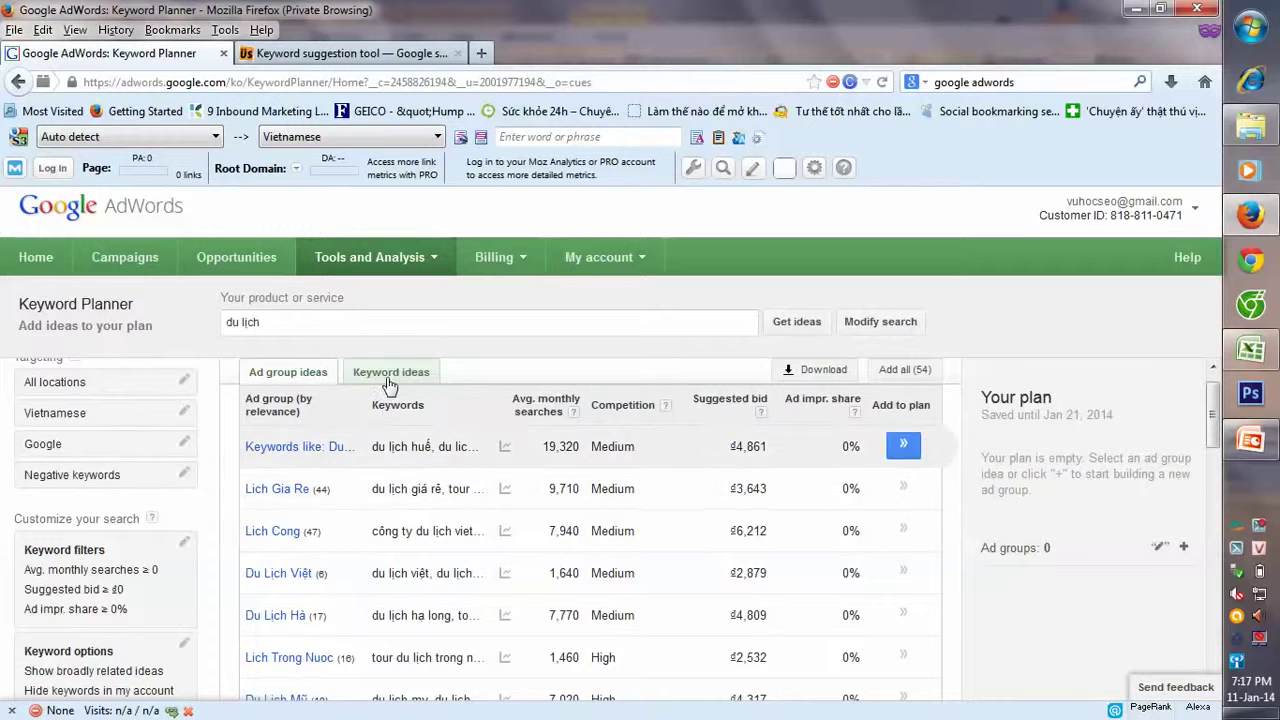
click(390, 380)
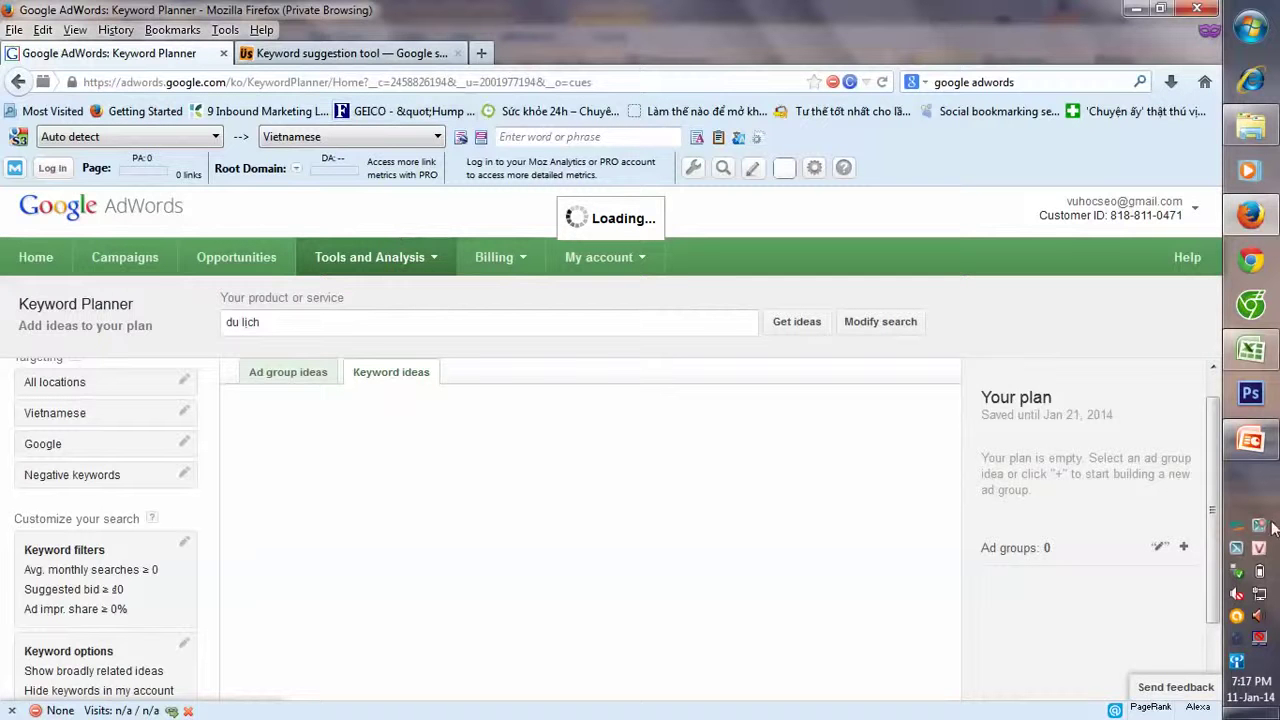
key(ctrl+Tab)
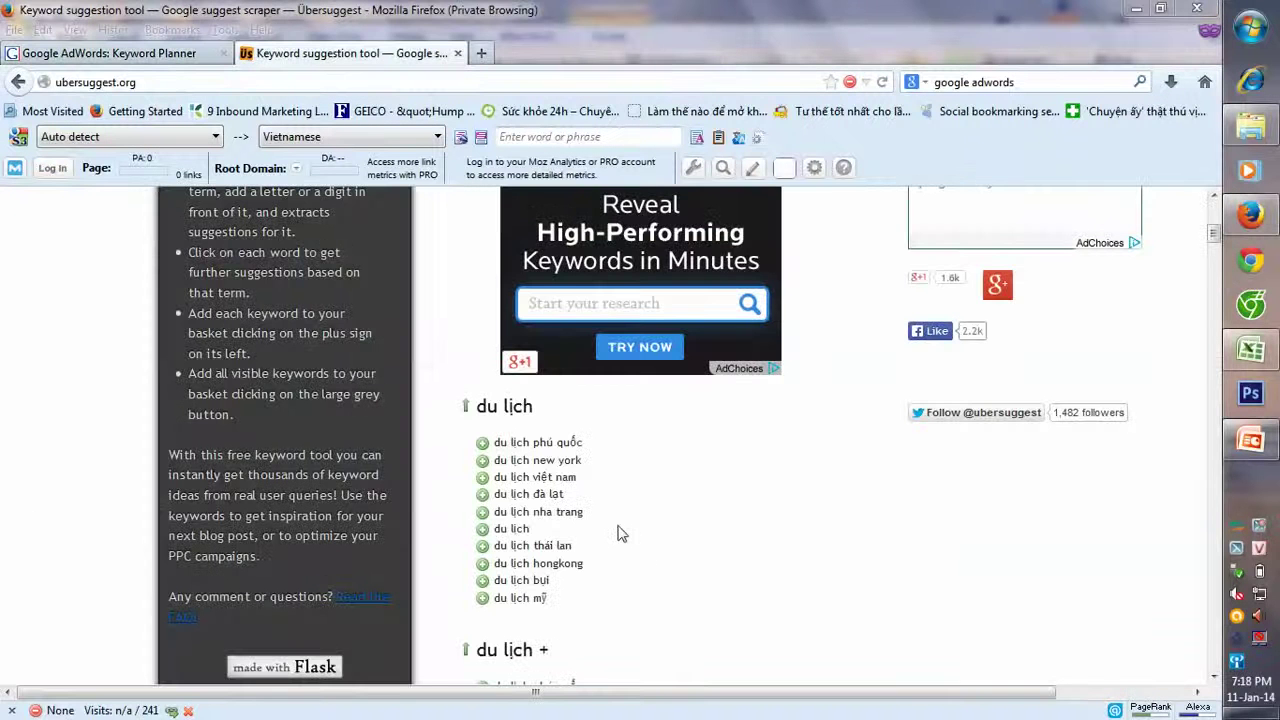
- Browse the du lịch suggestion lists and add 'du lịch bụi thái lan' to the basket
click(156, 84)
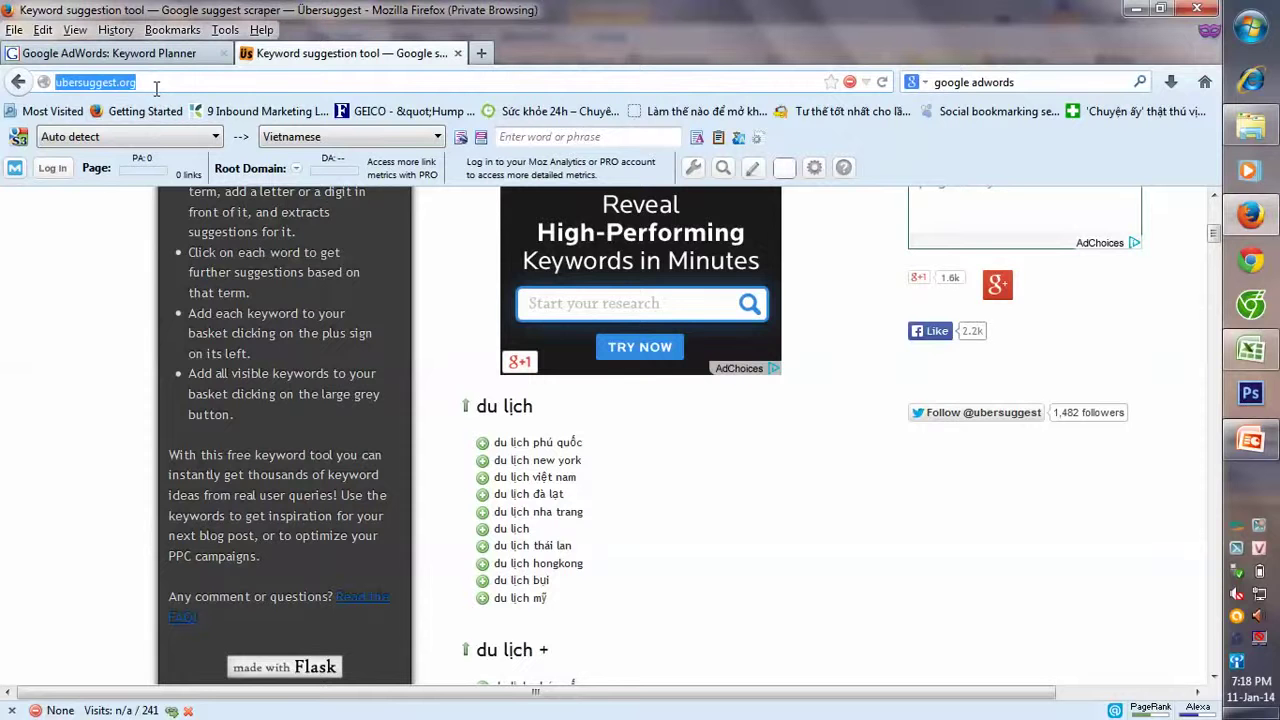
click(156, 86)
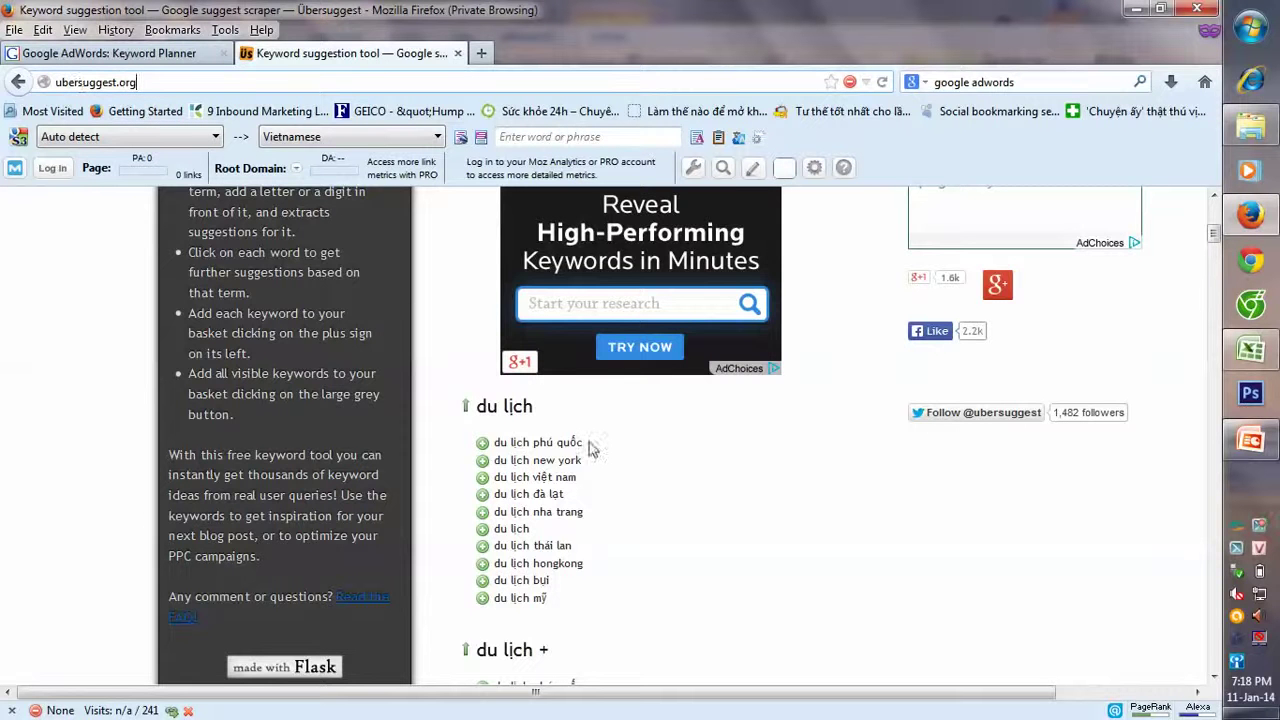
scroll(590, 449, up, 5)
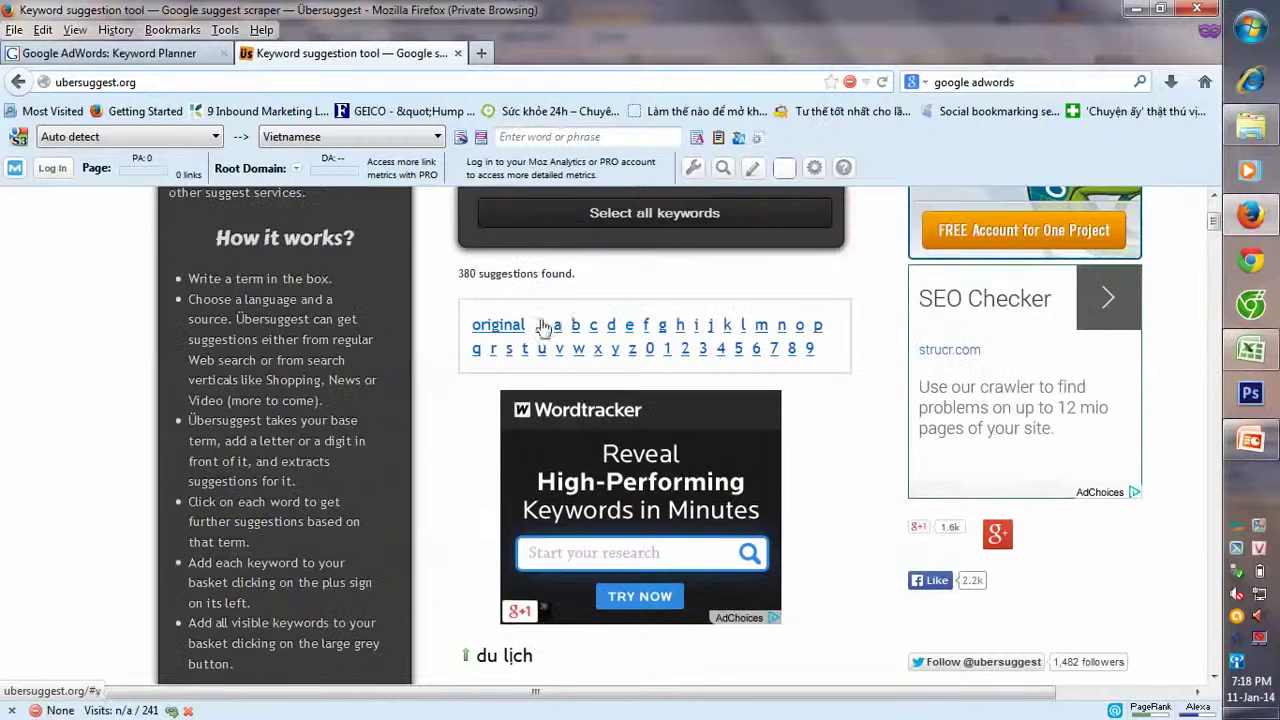
scroll(706, 316, down, 8)
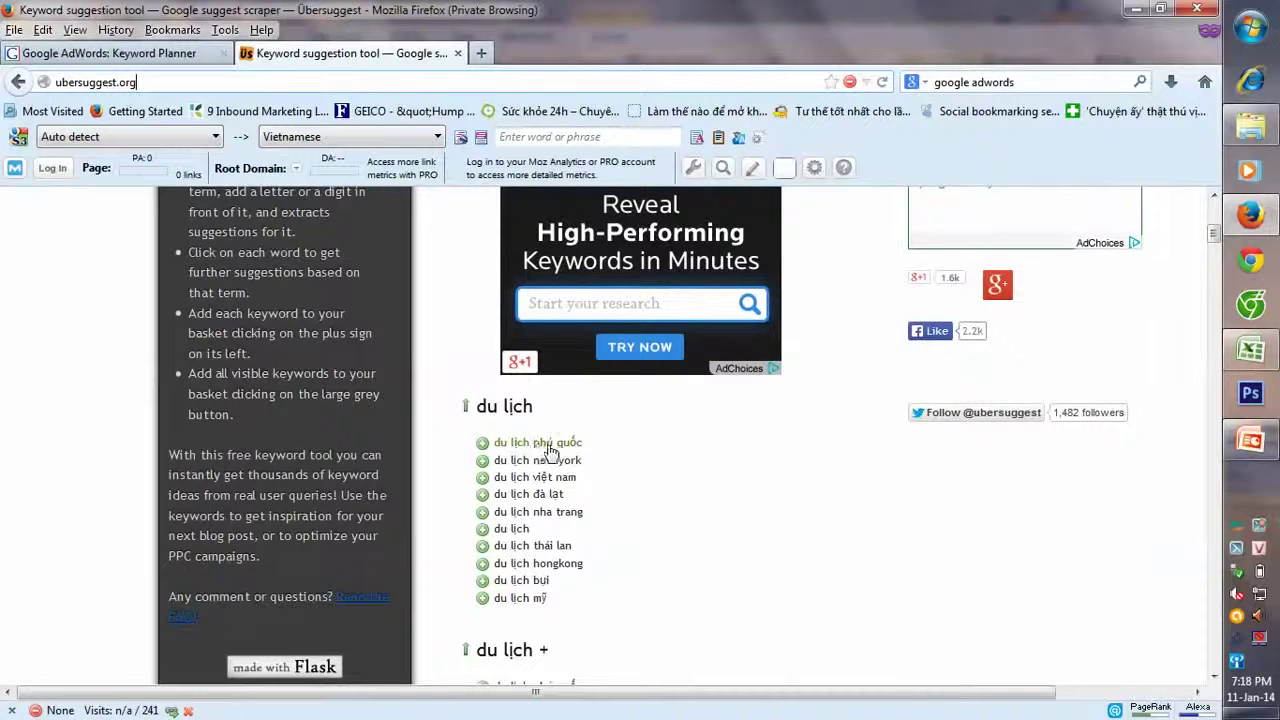
scroll(585, 450, down, 2)
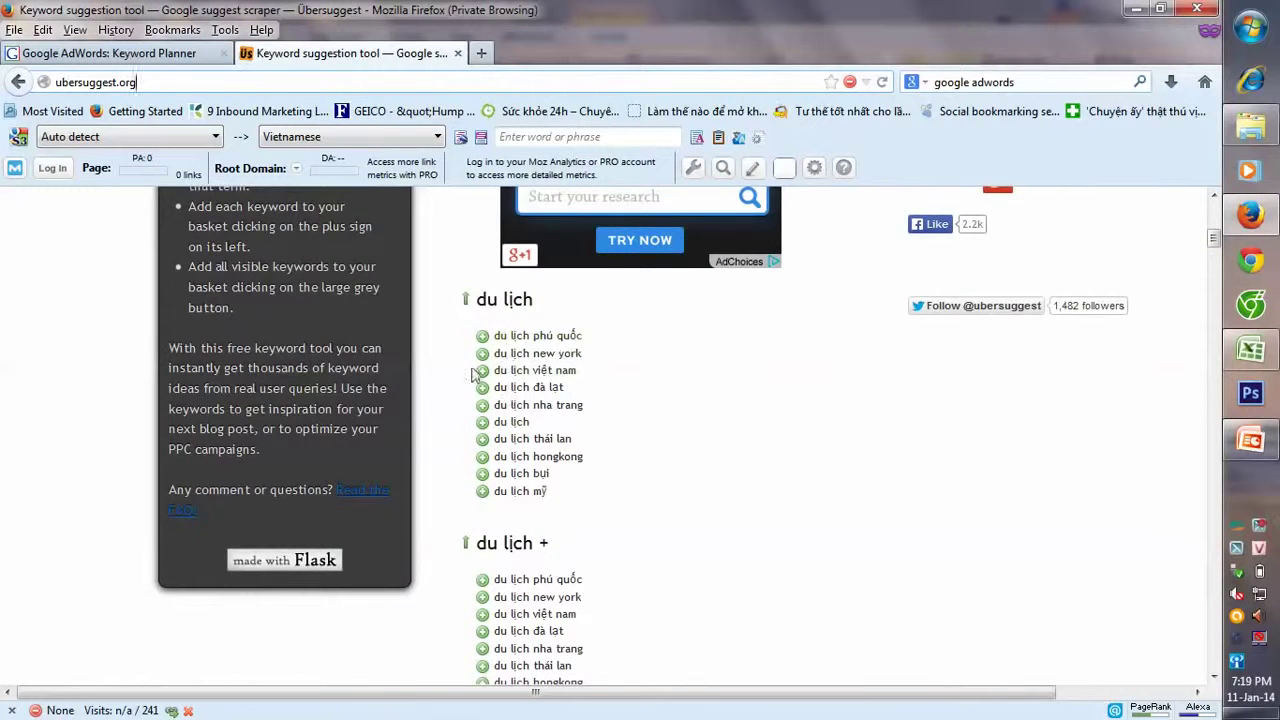
scroll(603, 403, down, 1)
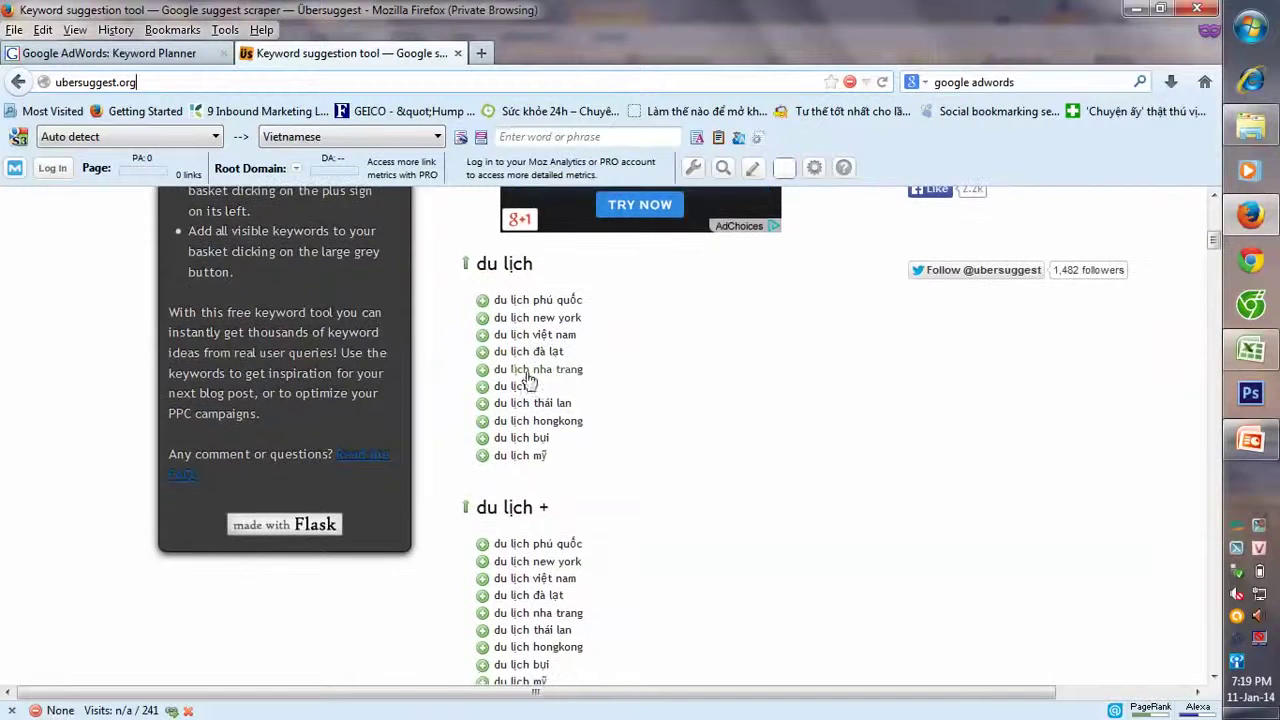
scroll(592, 406, down, 2)
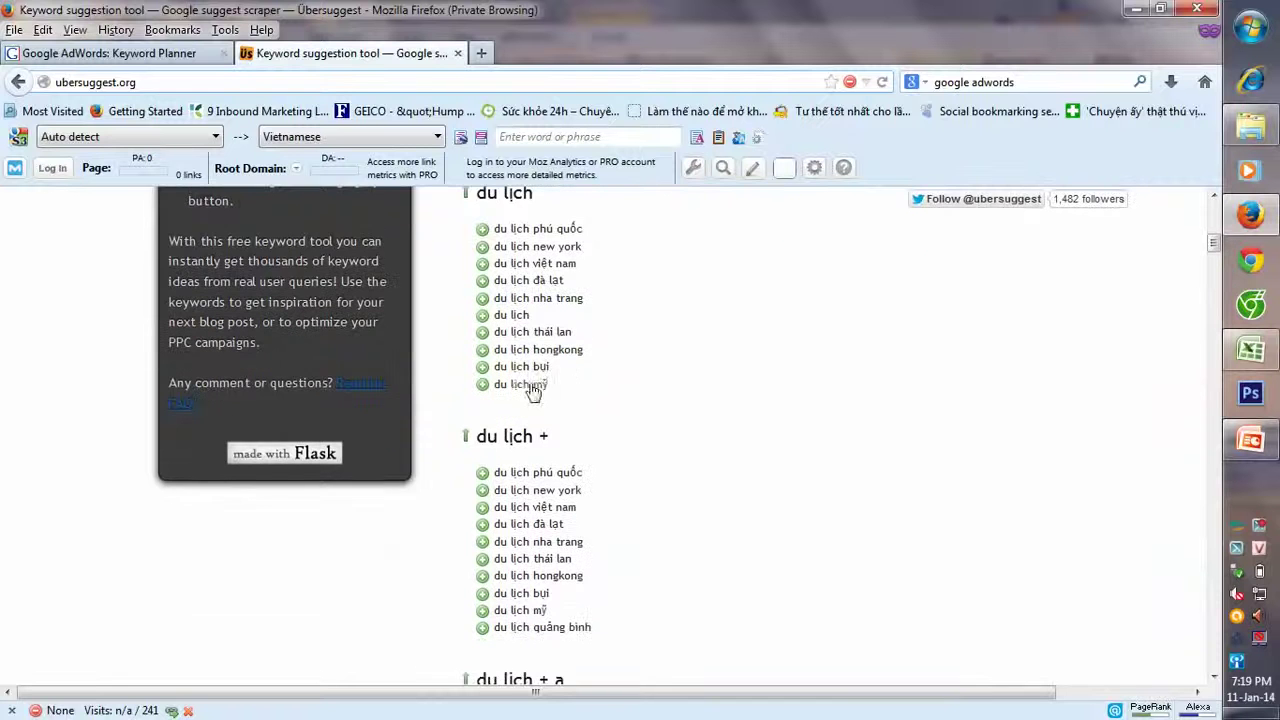
scroll(560, 400, down, 3)
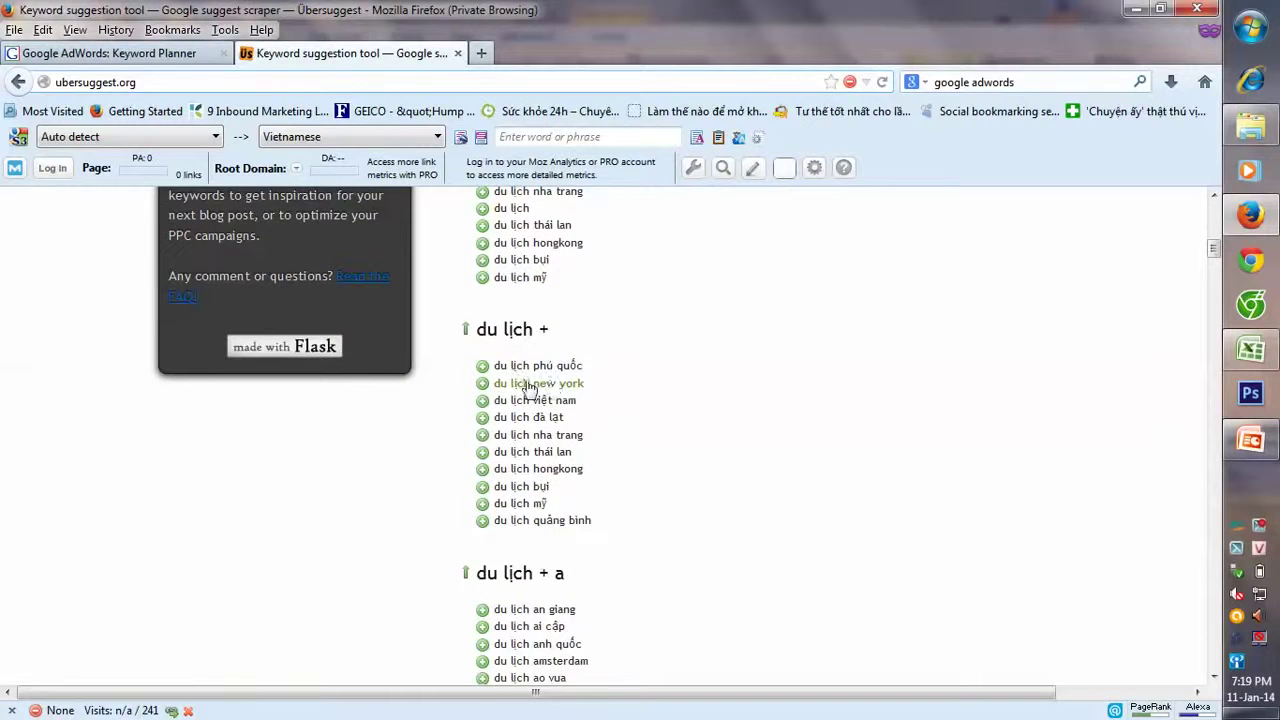
scroll(608, 410, down, 5)
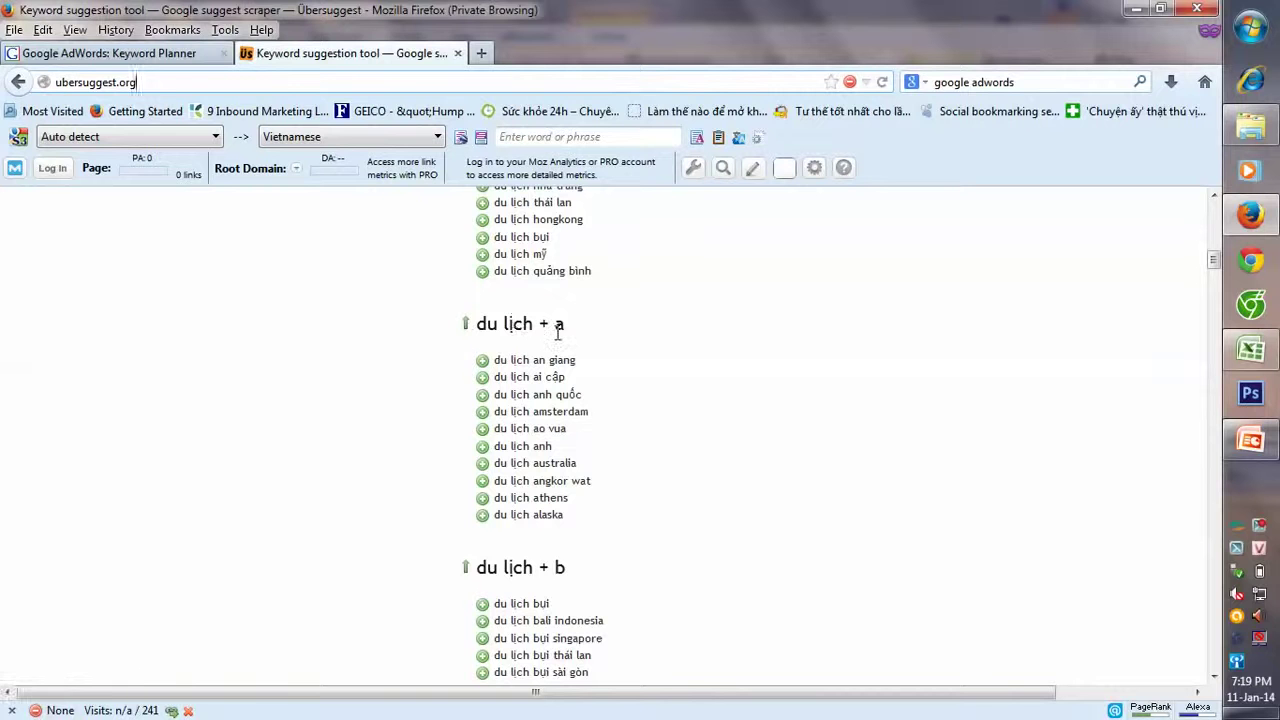
scroll(558, 335, up, 11)
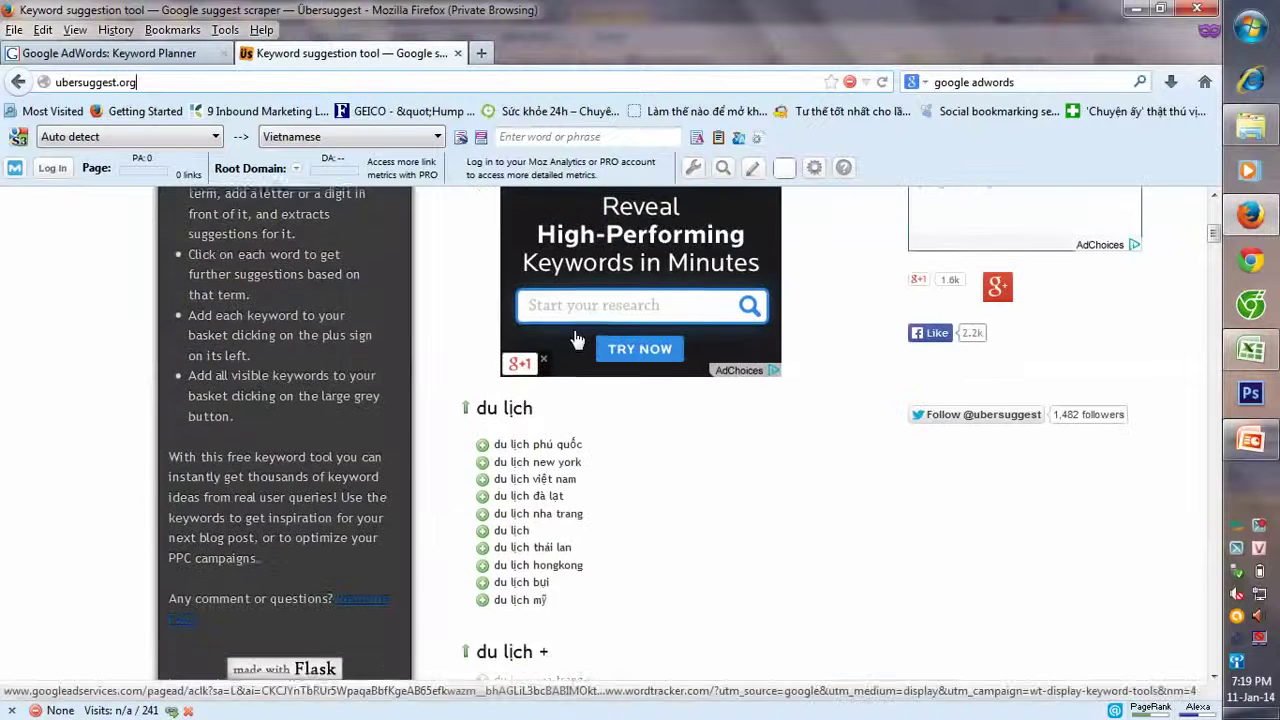
scroll(570, 342, up, 5)
click(575, 397)
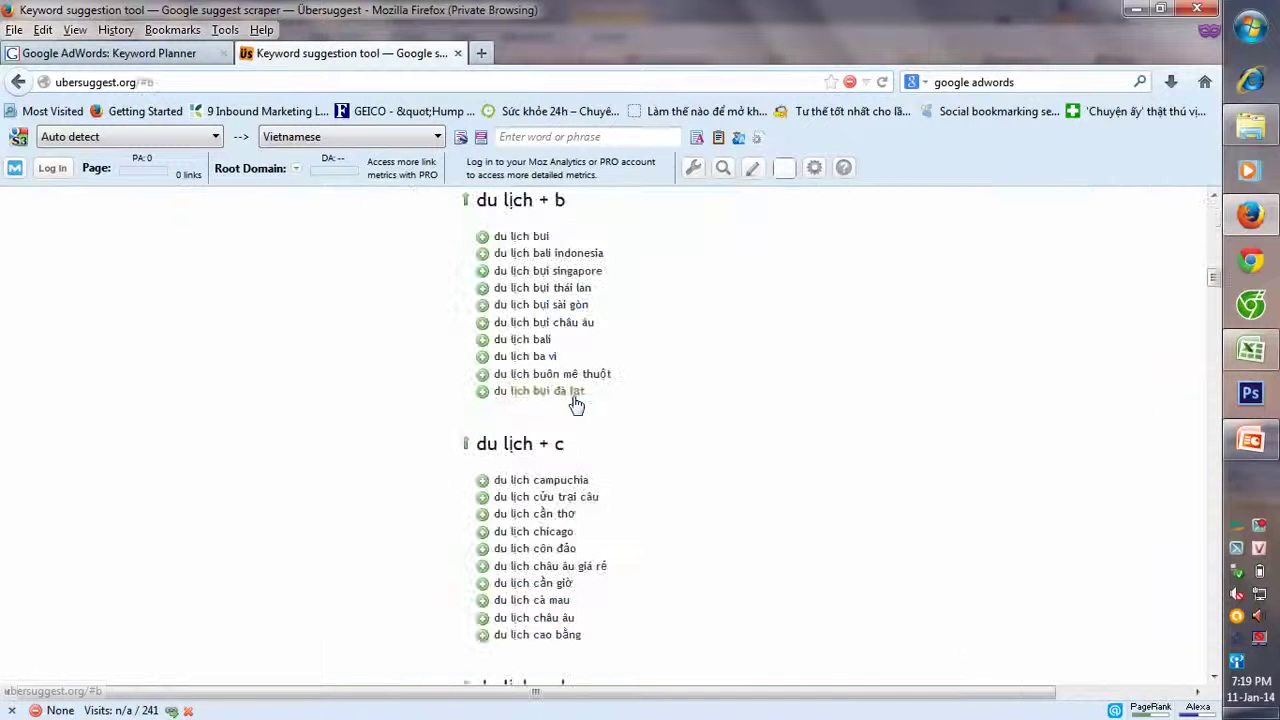
scroll(462, 420, down, 1)
scroll(540, 380, up, 2)
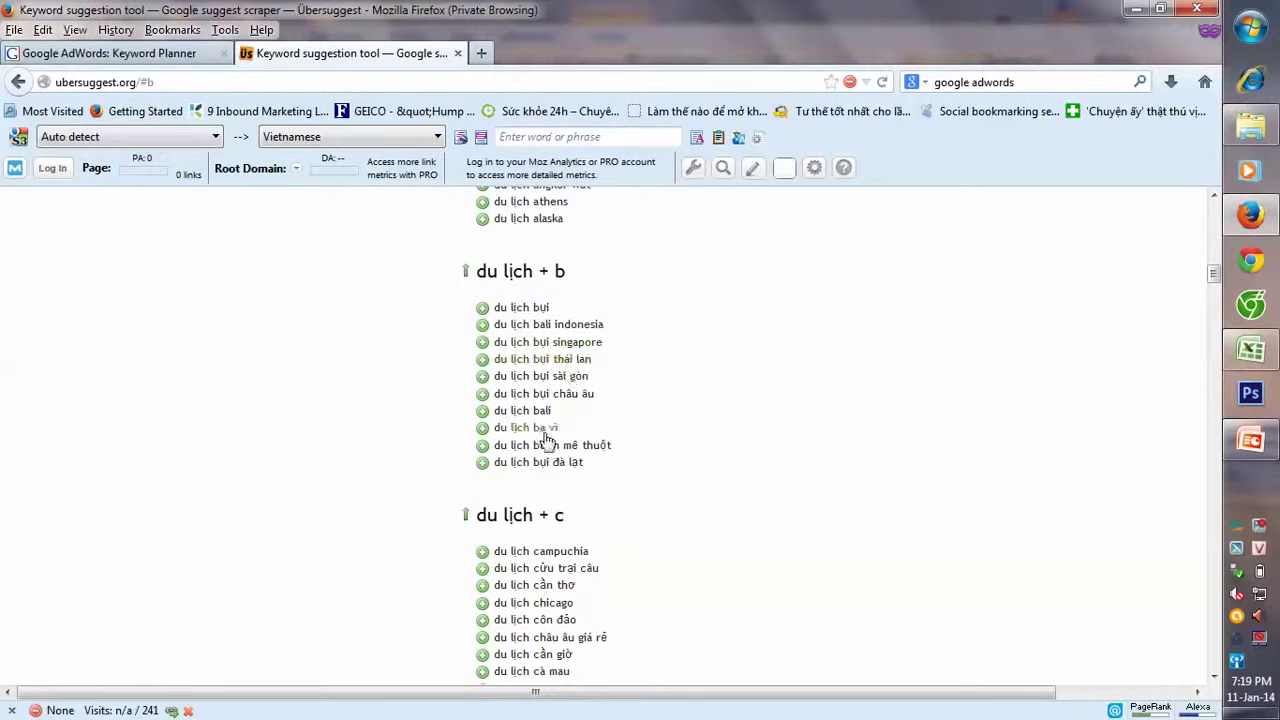
scroll(574, 420, down, 1)
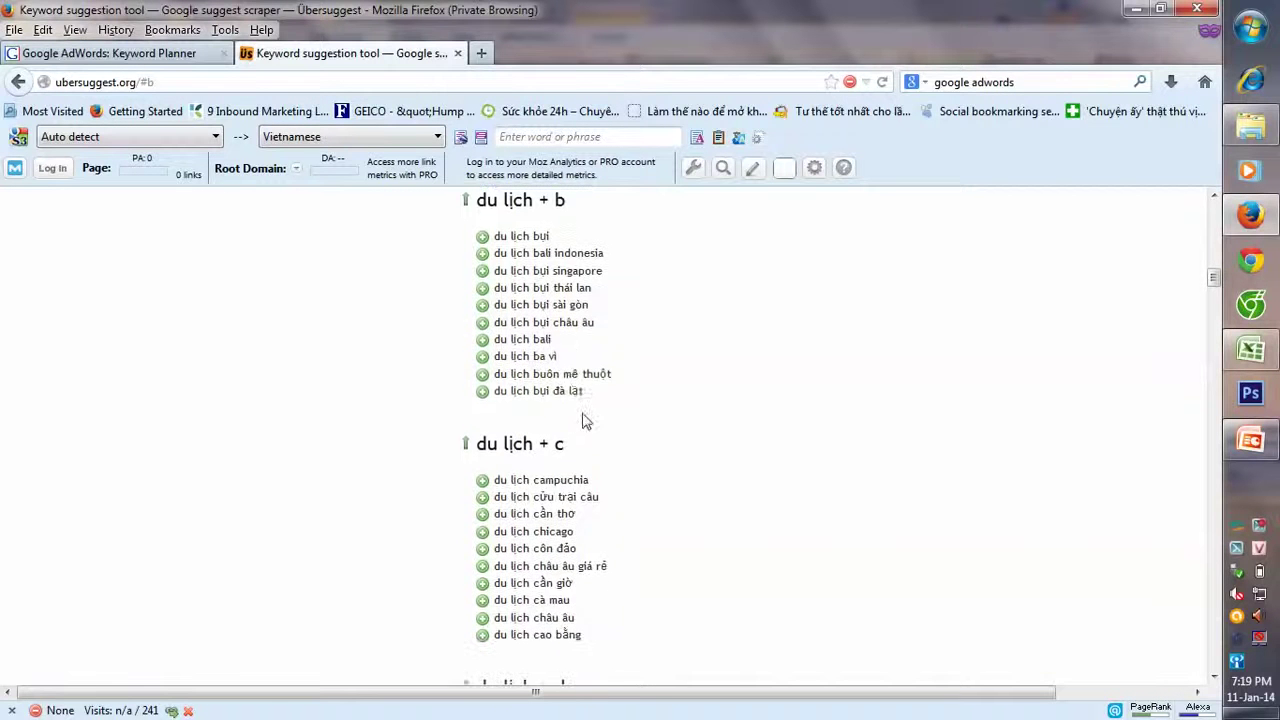
scroll(583, 422, down, 2)
scroll(530, 370, up, 1)
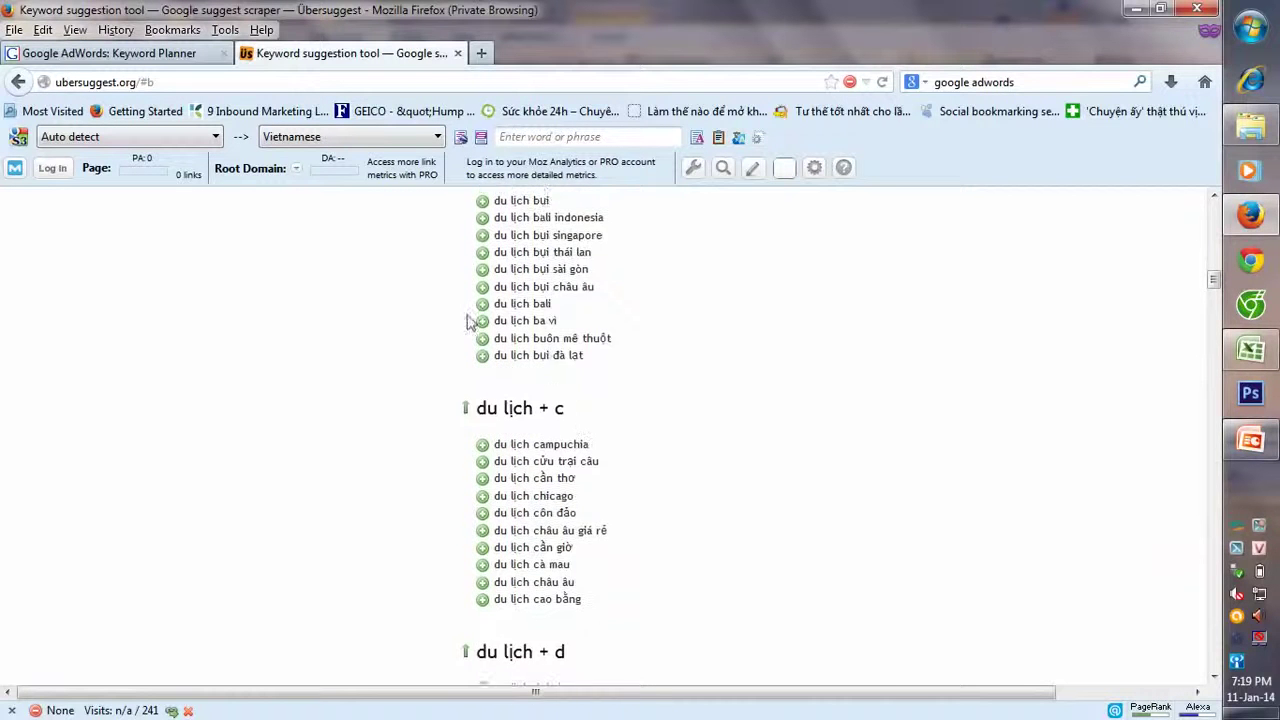
click(482, 258)
scroll(429, 291, down, 3)
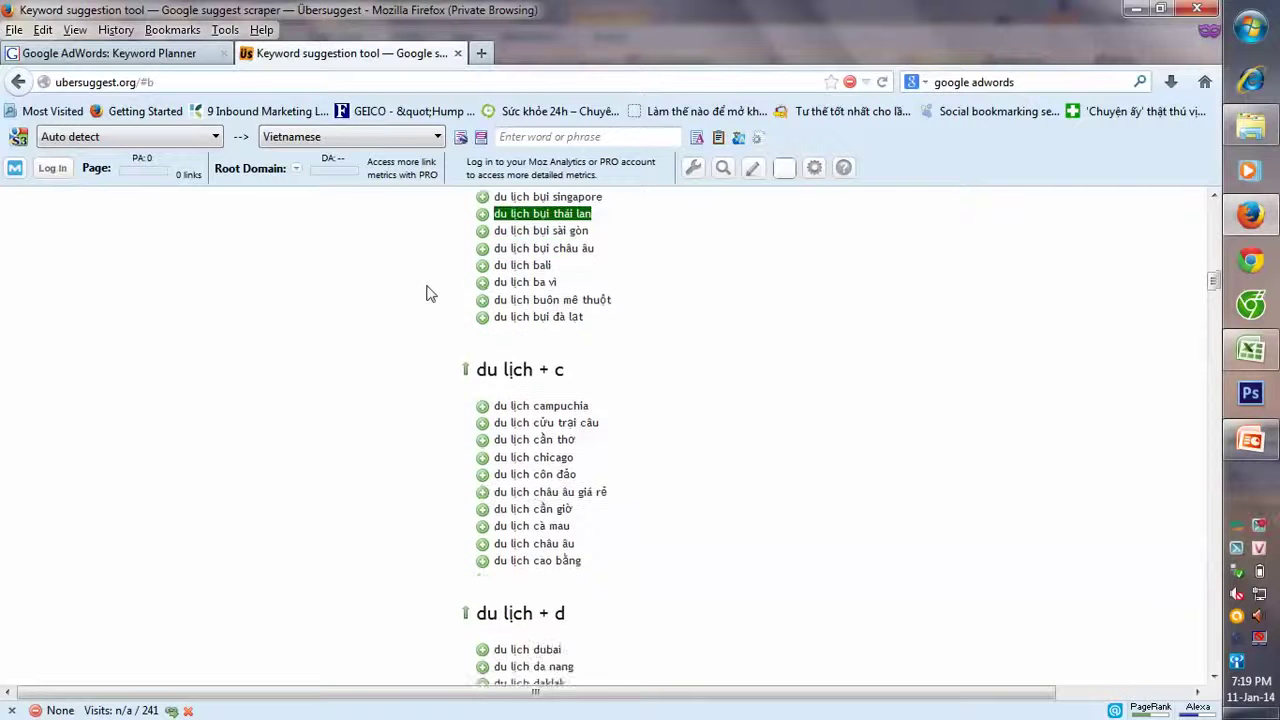
scroll(428, 300, down, 5)
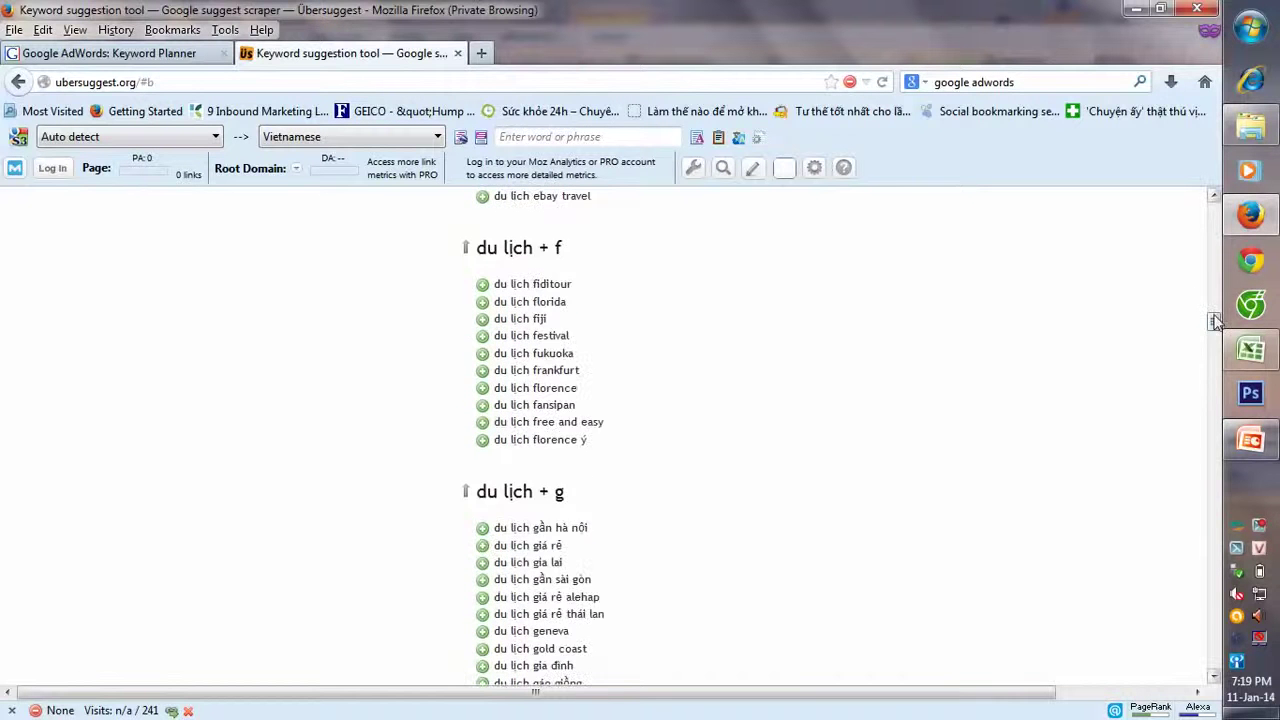
drag(1213, 320, 1188, 228)
scroll(1188, 228, down, 1)
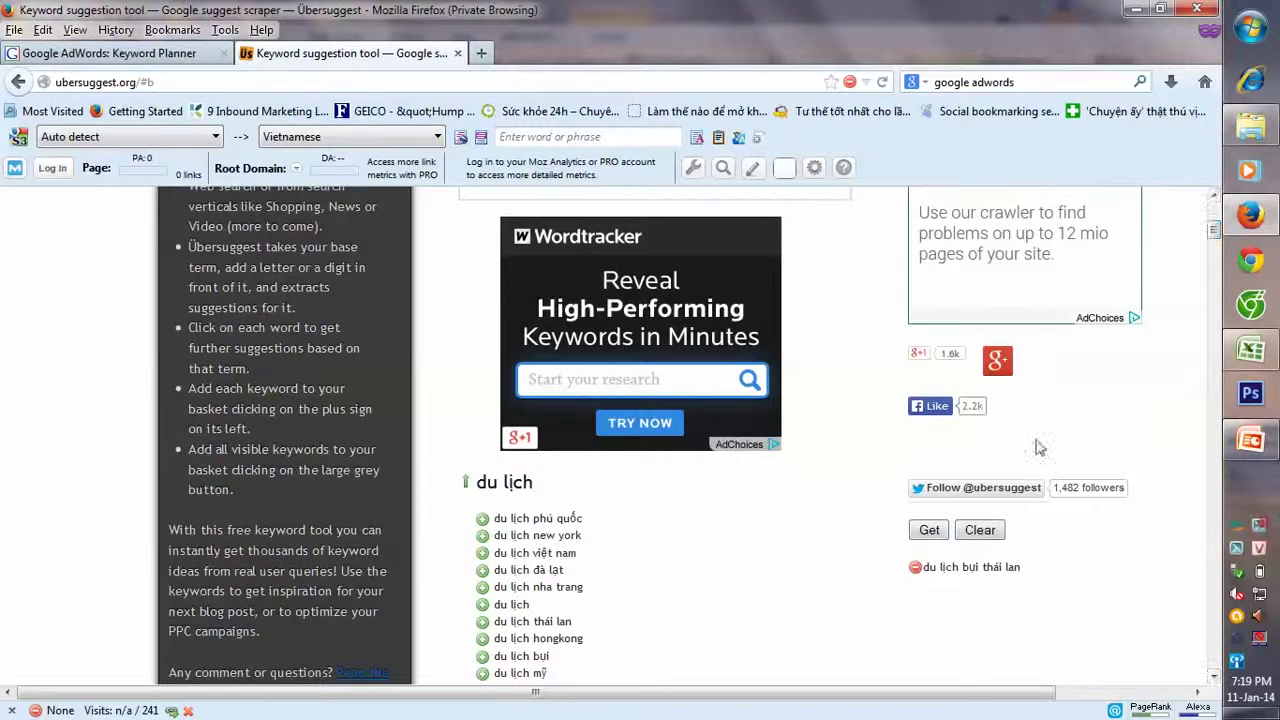
- Empty the basket and add du lịch phú quốc, new york, nha trang and đà lạt
click(998, 536)
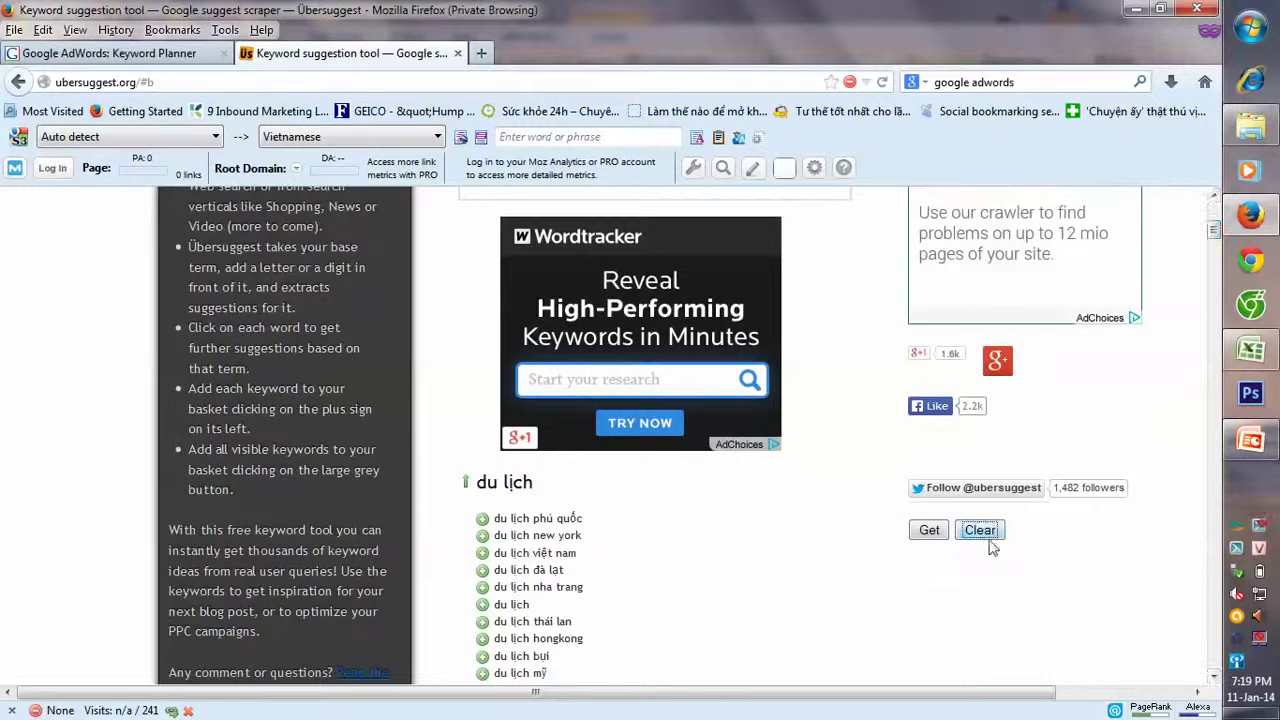
click(483, 520)
scroll(486, 514, down, 1)
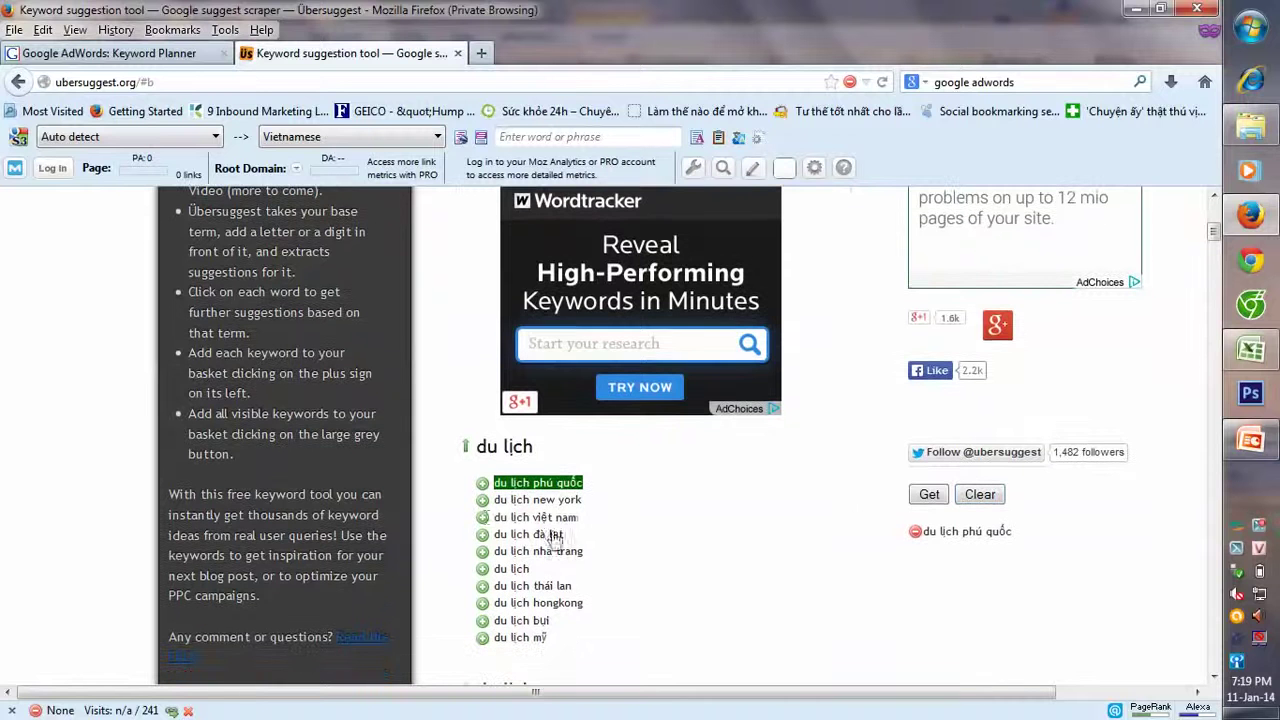
click(482, 500)
click(482, 551)
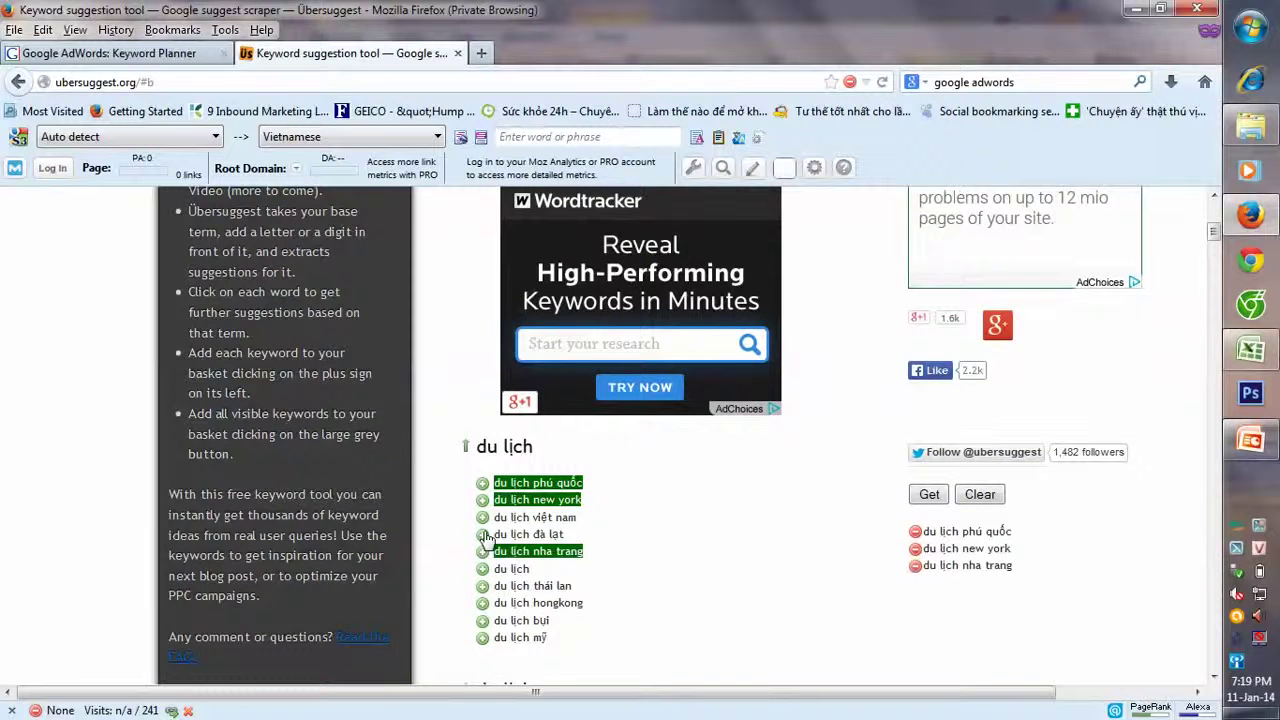
click(482, 534)
scroll(690, 532, down, 3)
- Copy the four basket keywords from the Copy & Paste box
click(925, 318)
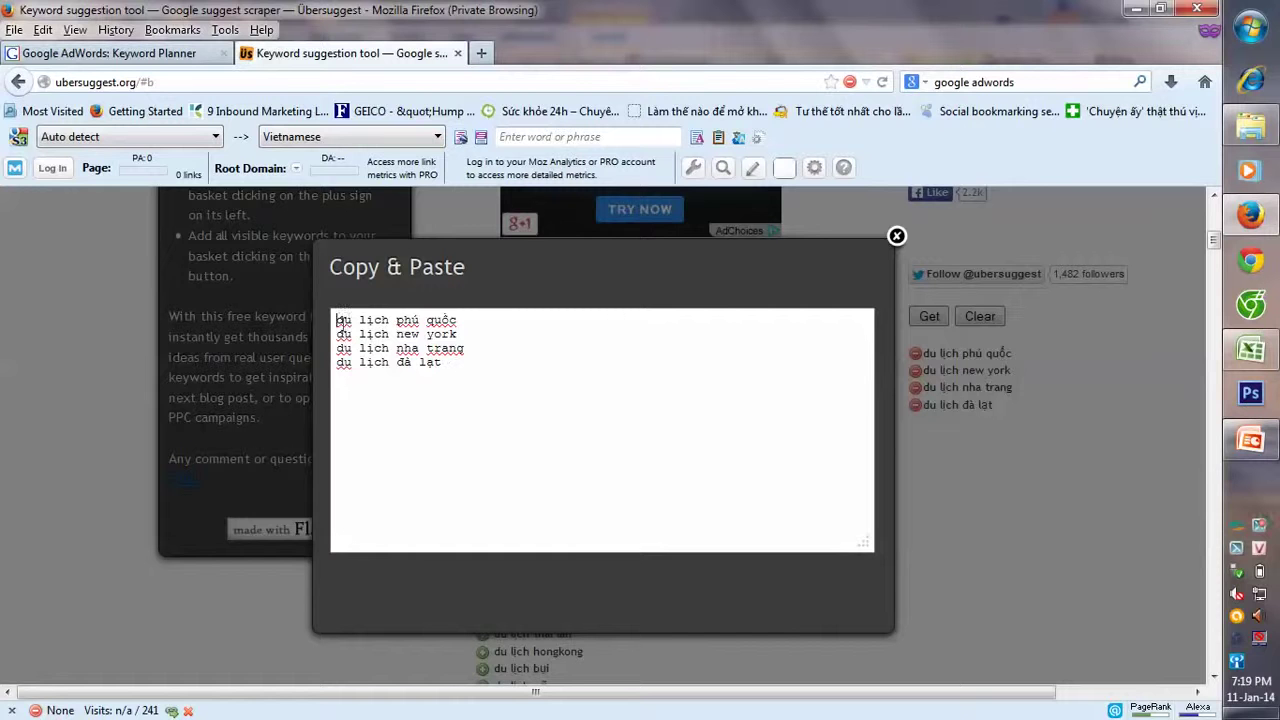
drag(336, 319, 480, 375)
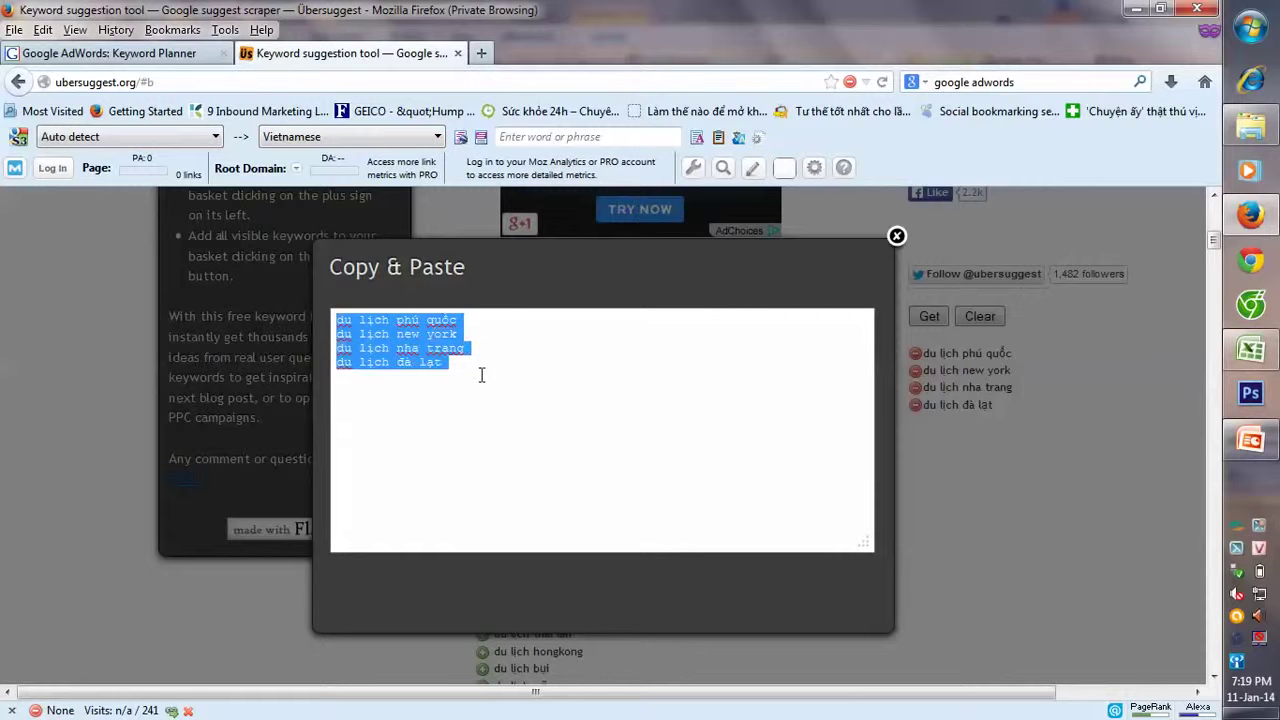
key(ctrl+c)
click(1250, 349)
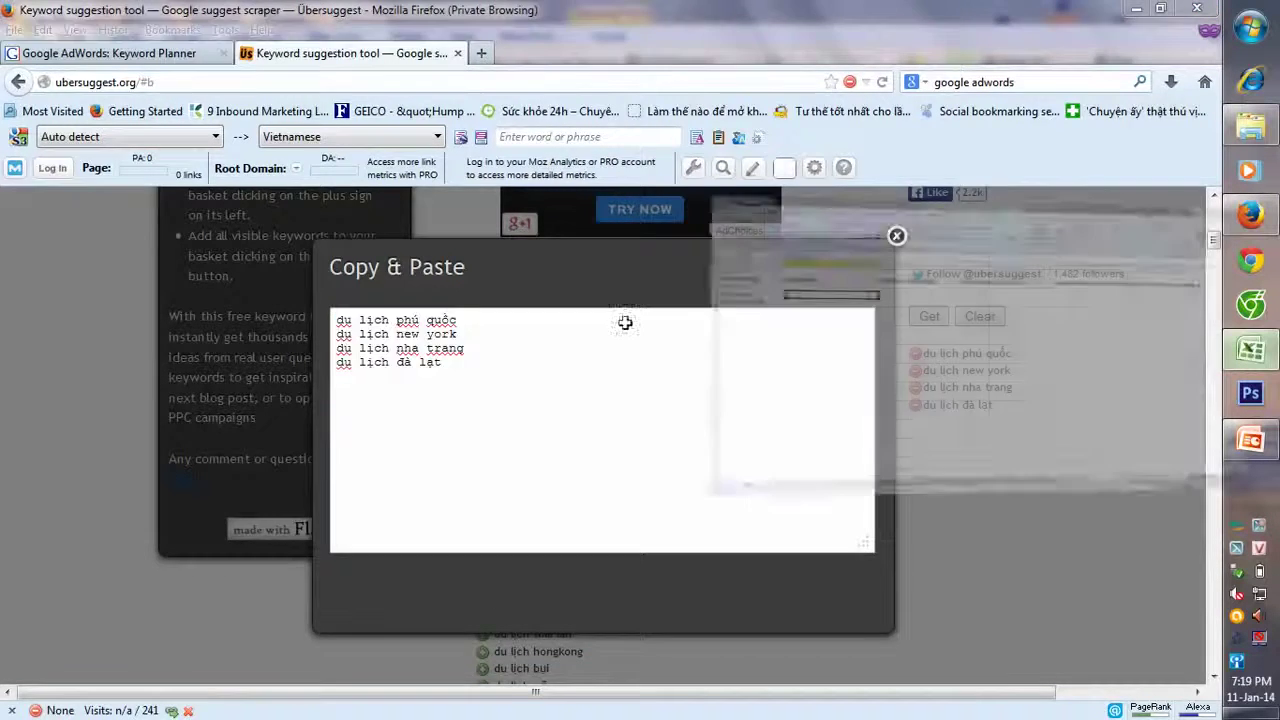
- Paste the four Ubersuggest keywords into cells A6:A9 of column A
click(82, 285)
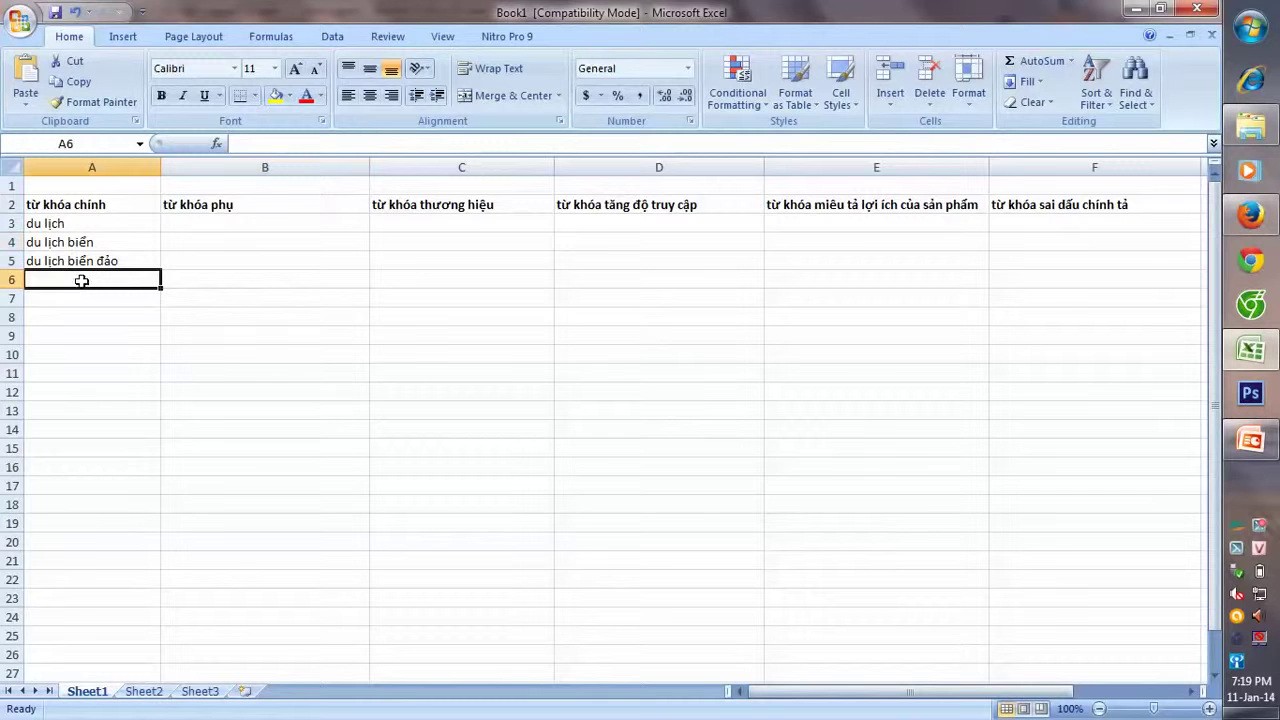
key(ctrl+v)
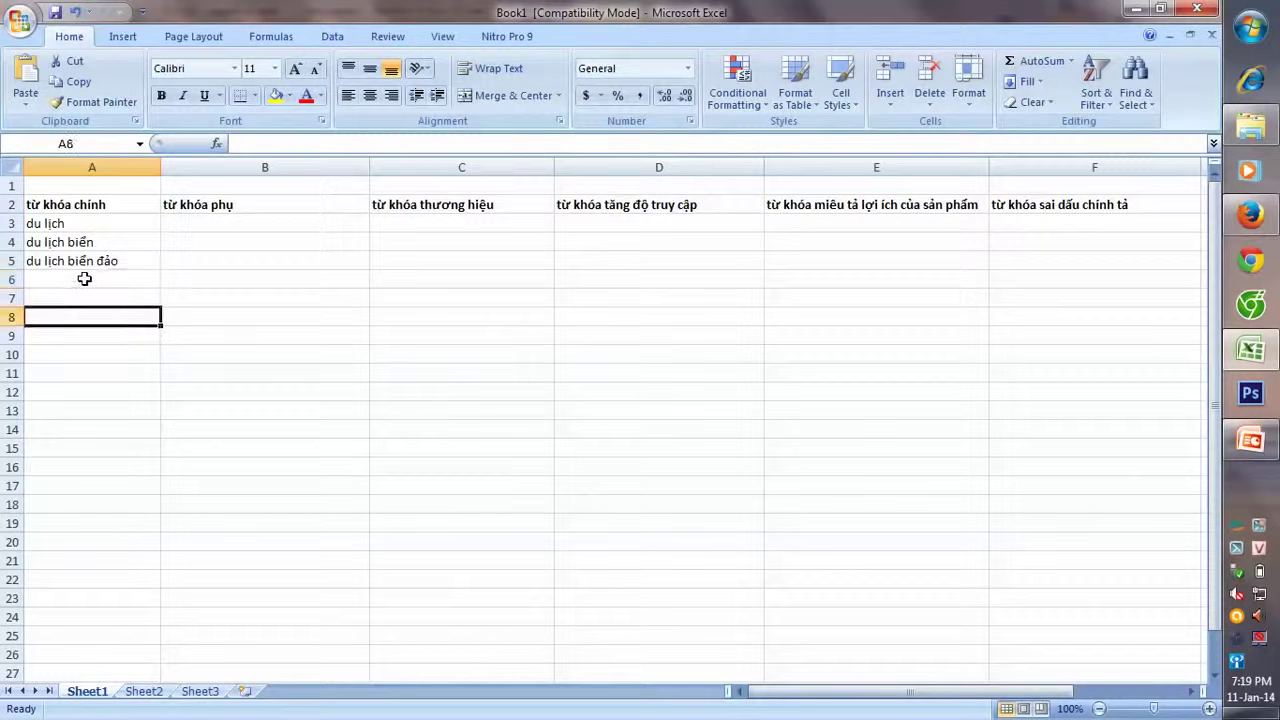
click(85, 278)
key(ctrl+v)
click(122, 406)
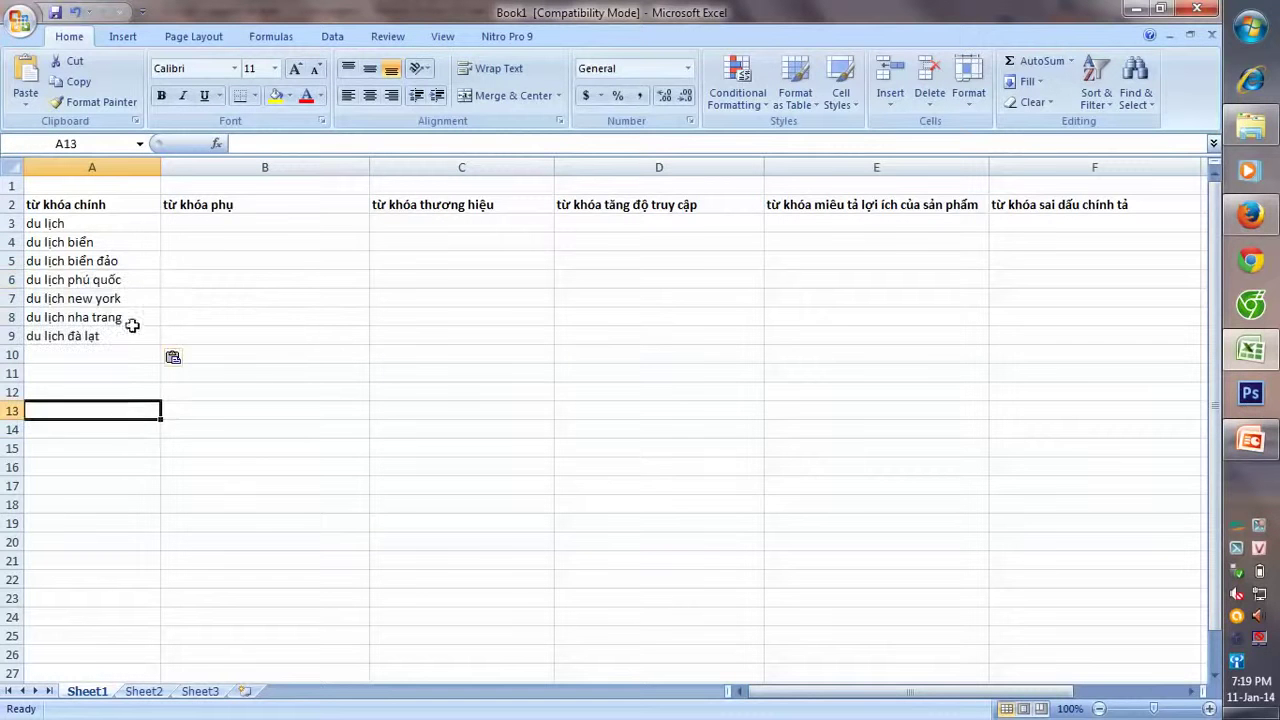
drag(150, 280, 152, 340)
click(130, 447)
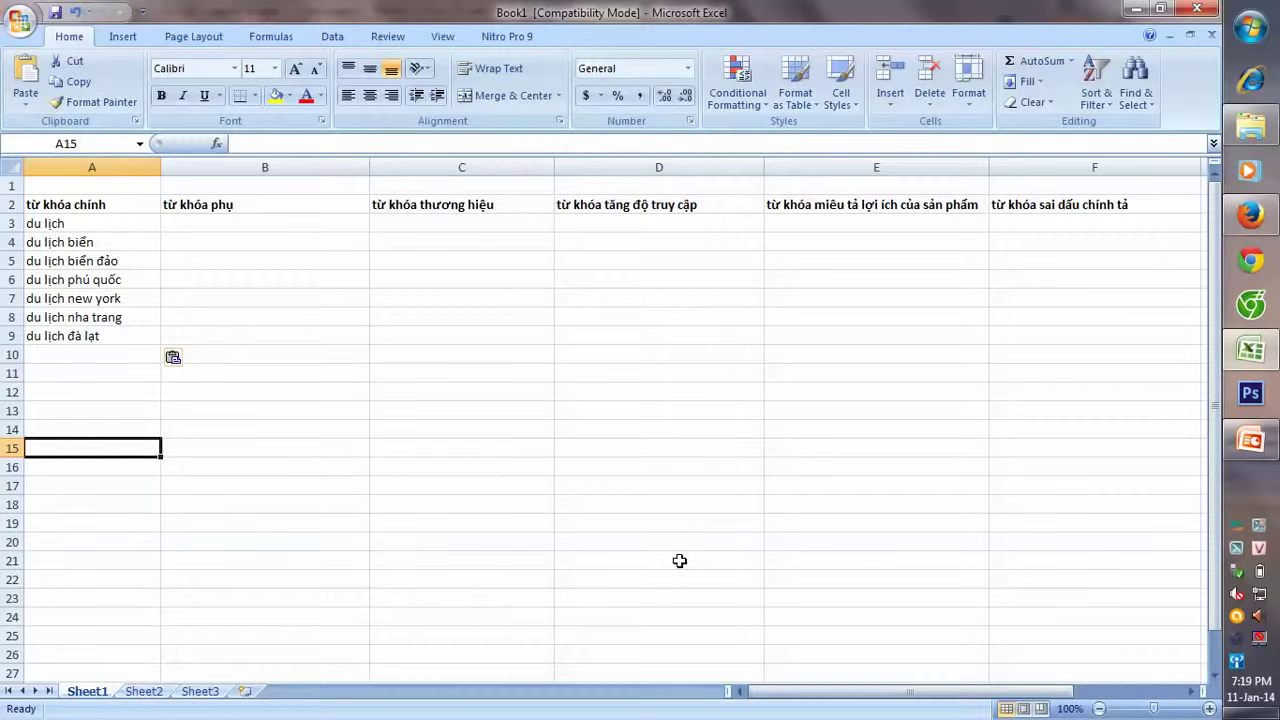
- Close the Copy & Paste box and empty the Ubersuggest keyword basket
click(1250, 215)
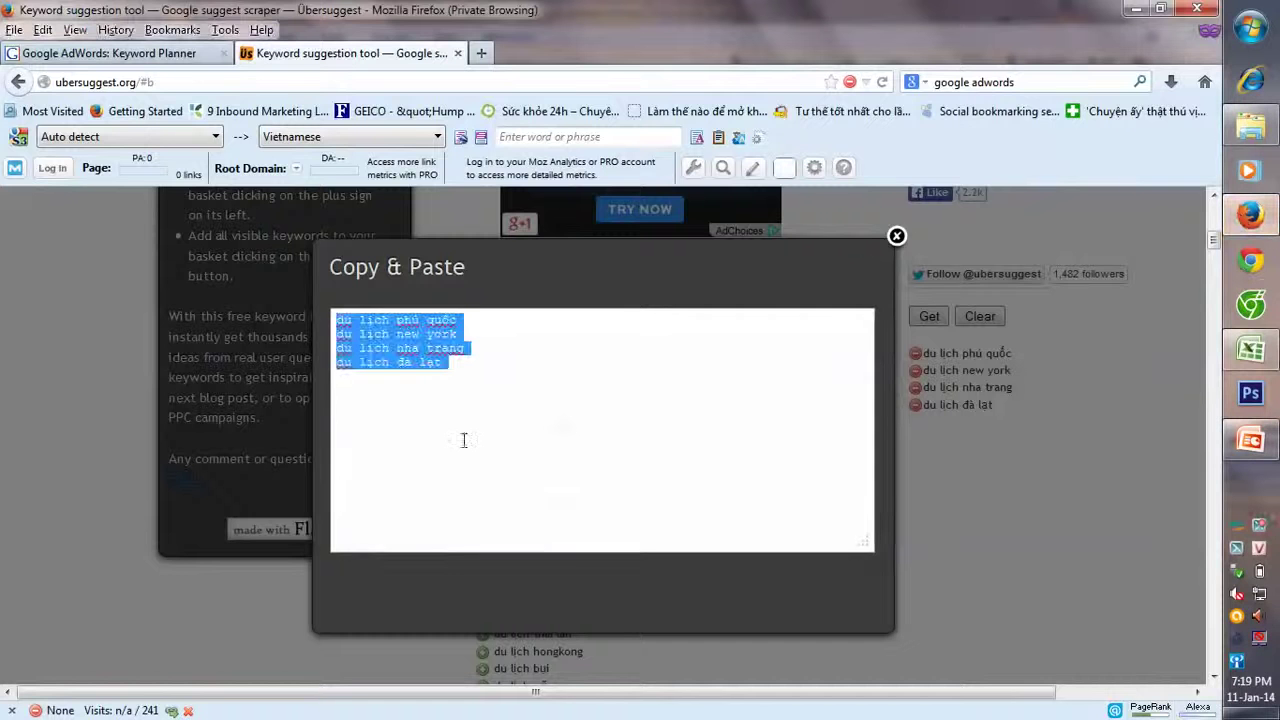
click(896, 236)
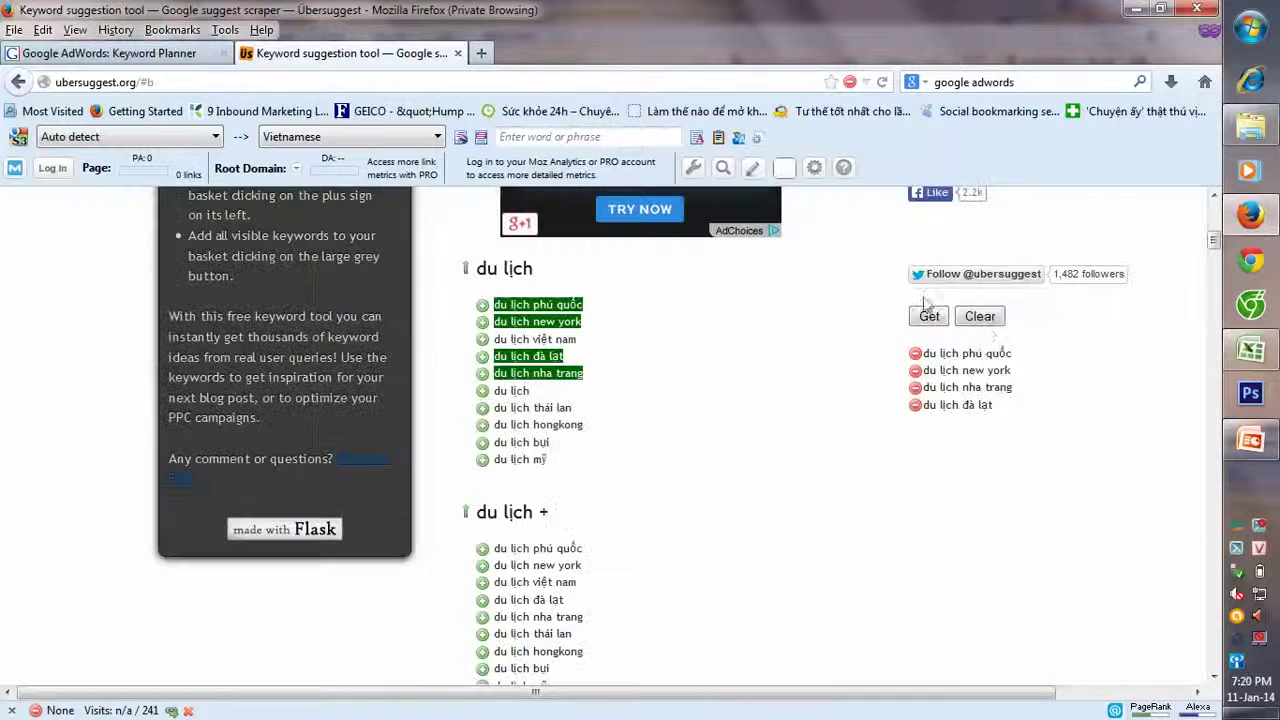
click(980, 316)
scroll(900, 410, up, 2)
click(929, 423)
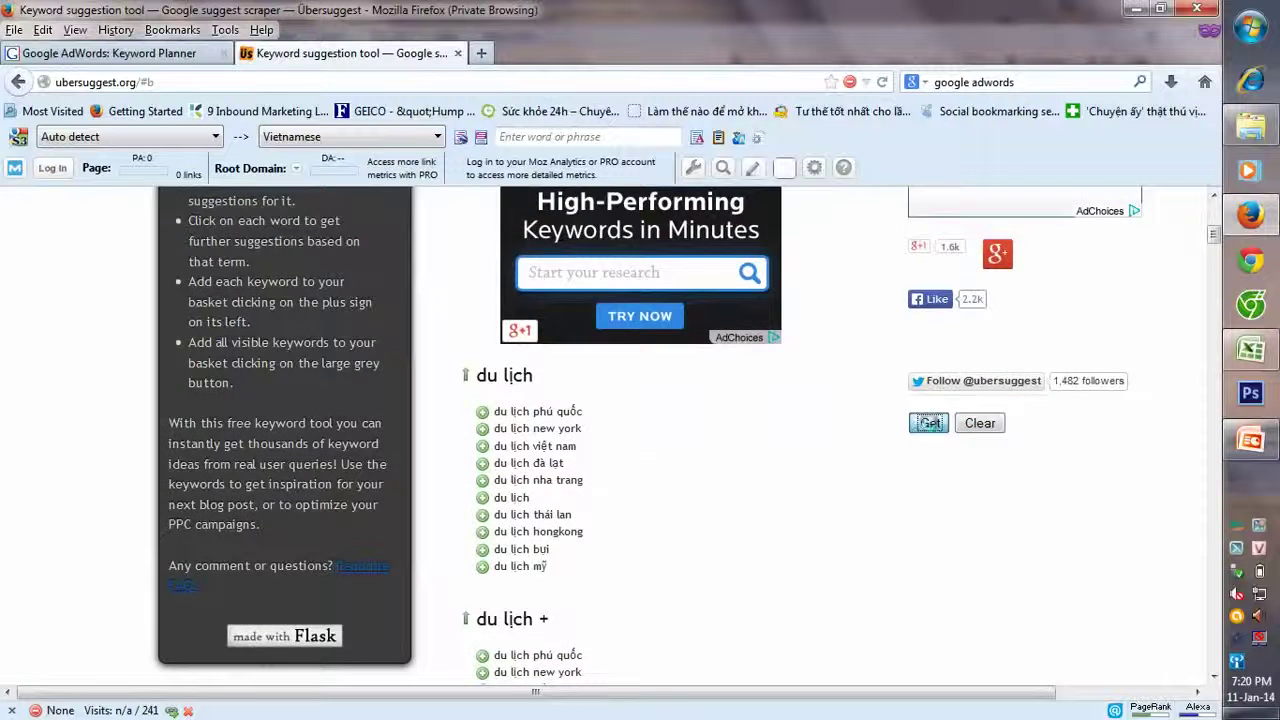
click(891, 250)
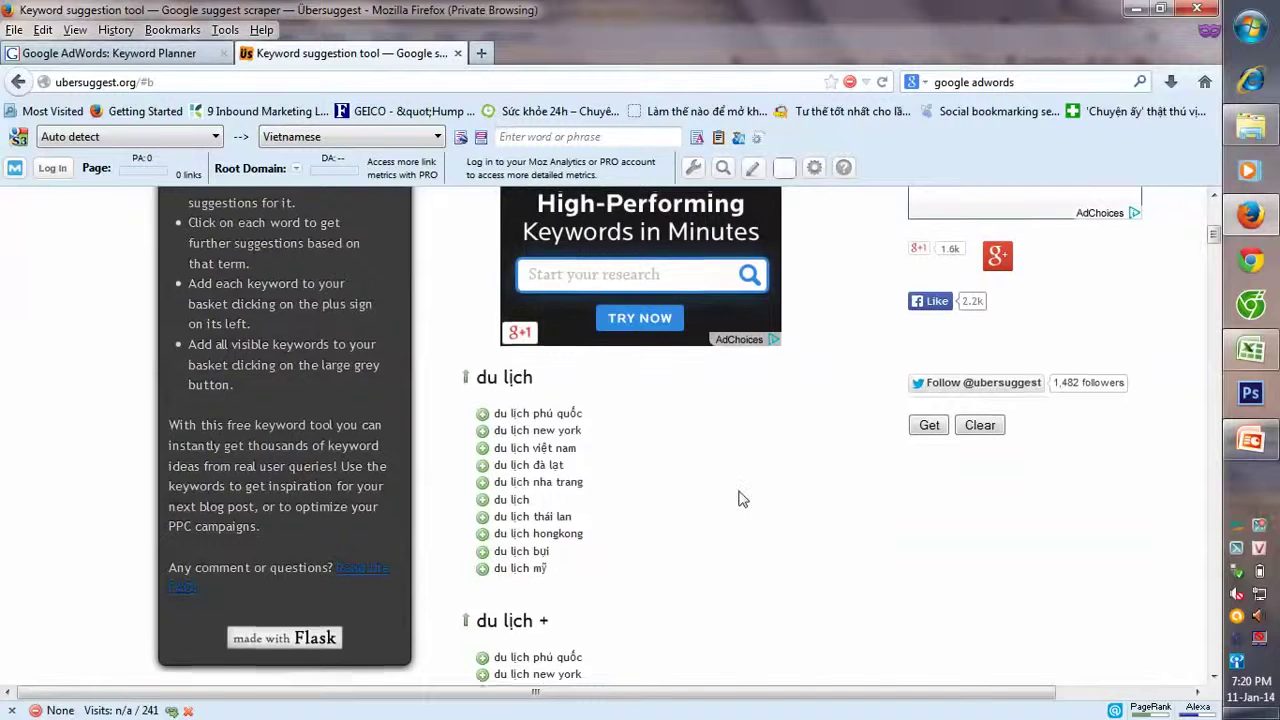
- Scroll through the du lịch, du lịch + and du lịch + a to c suggestion lists
scroll(738, 490, up, 3)
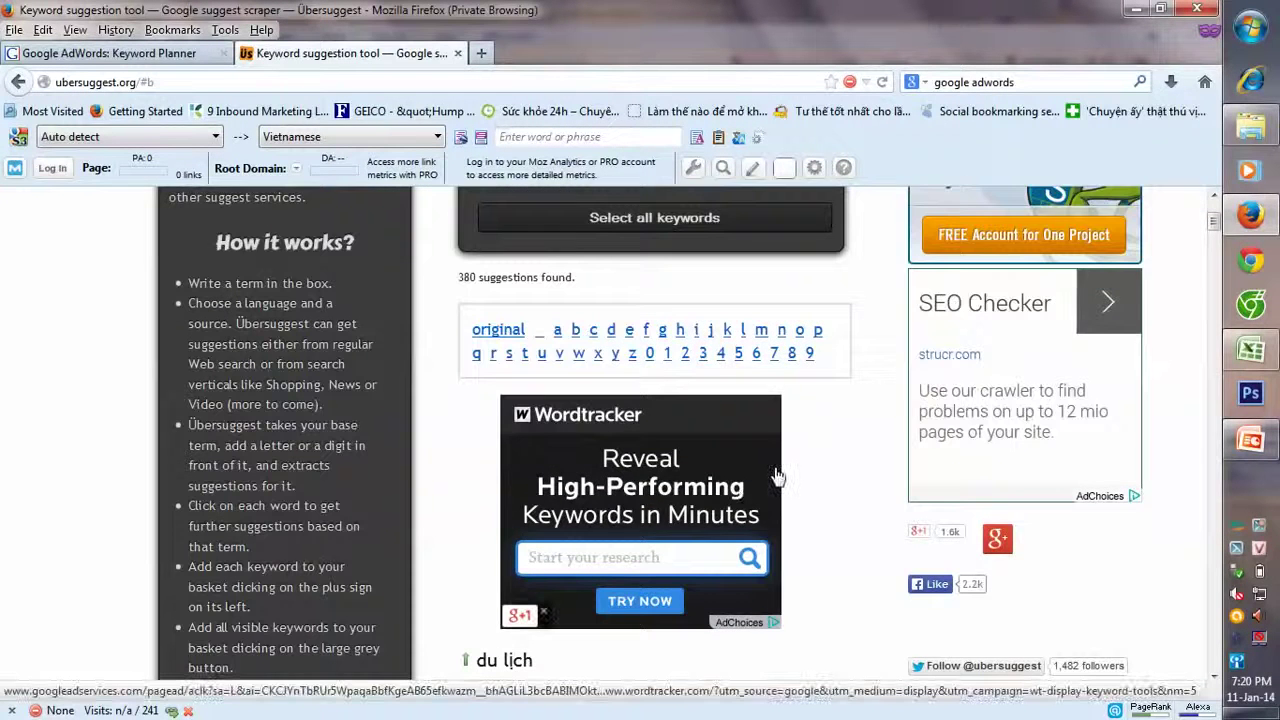
scroll(778, 477, down, 2)
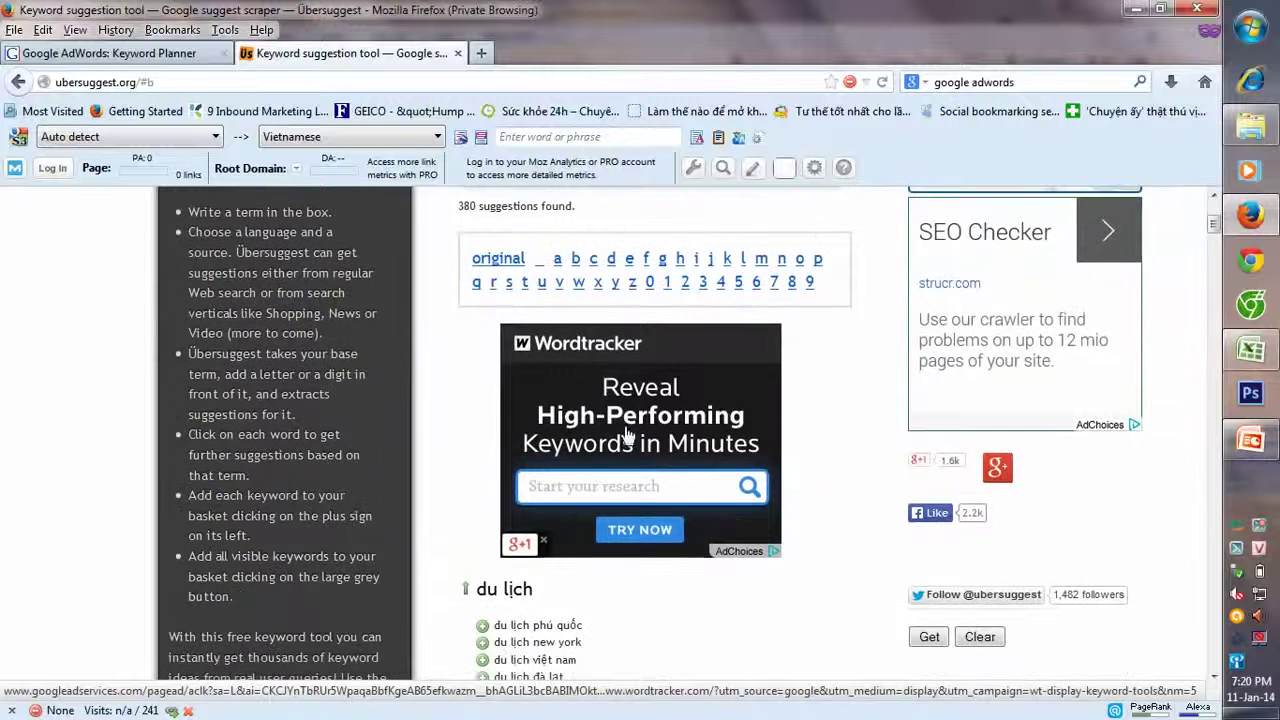
scroll(808, 514, down, 6)
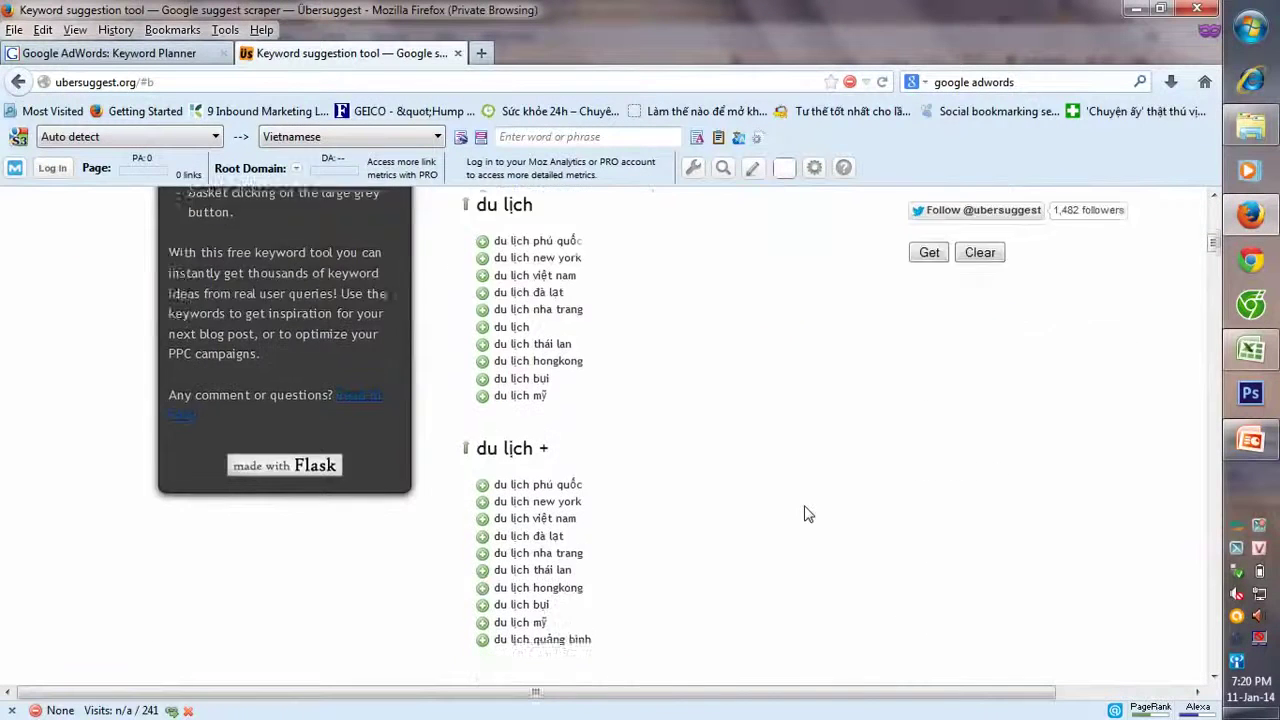
scroll(808, 514, down, 5)
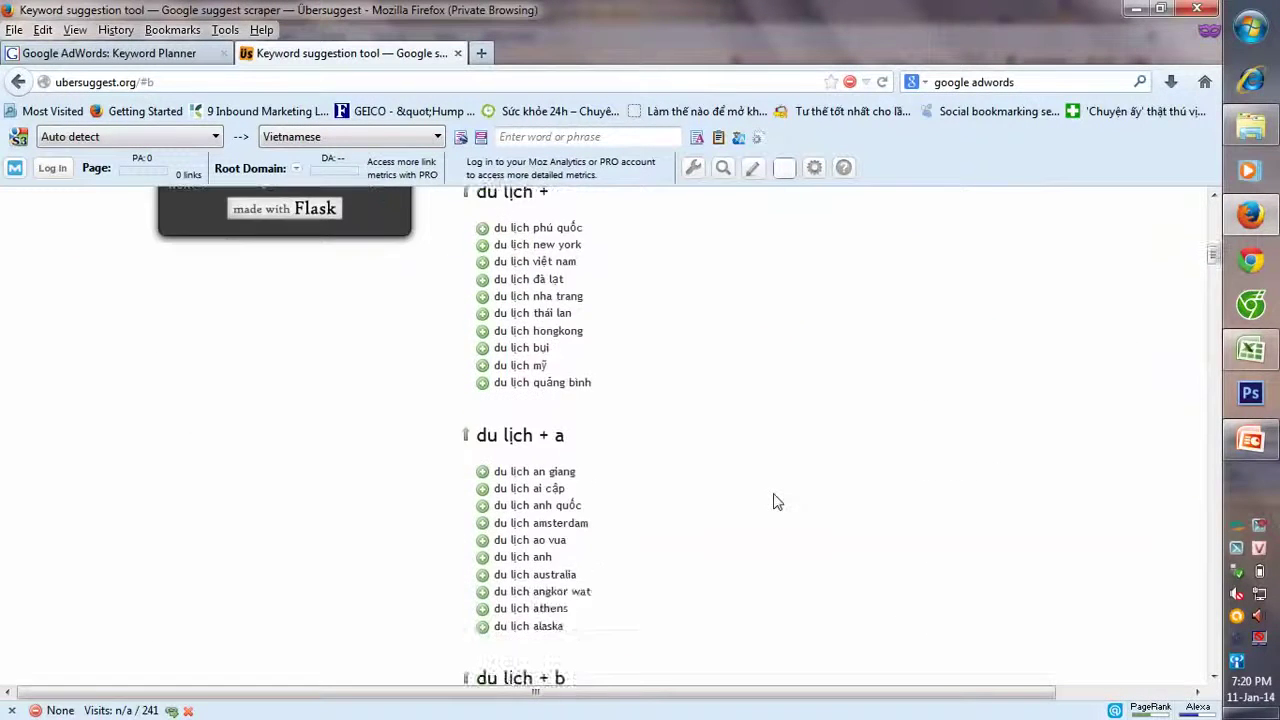
scroll(778, 502, down, 4)
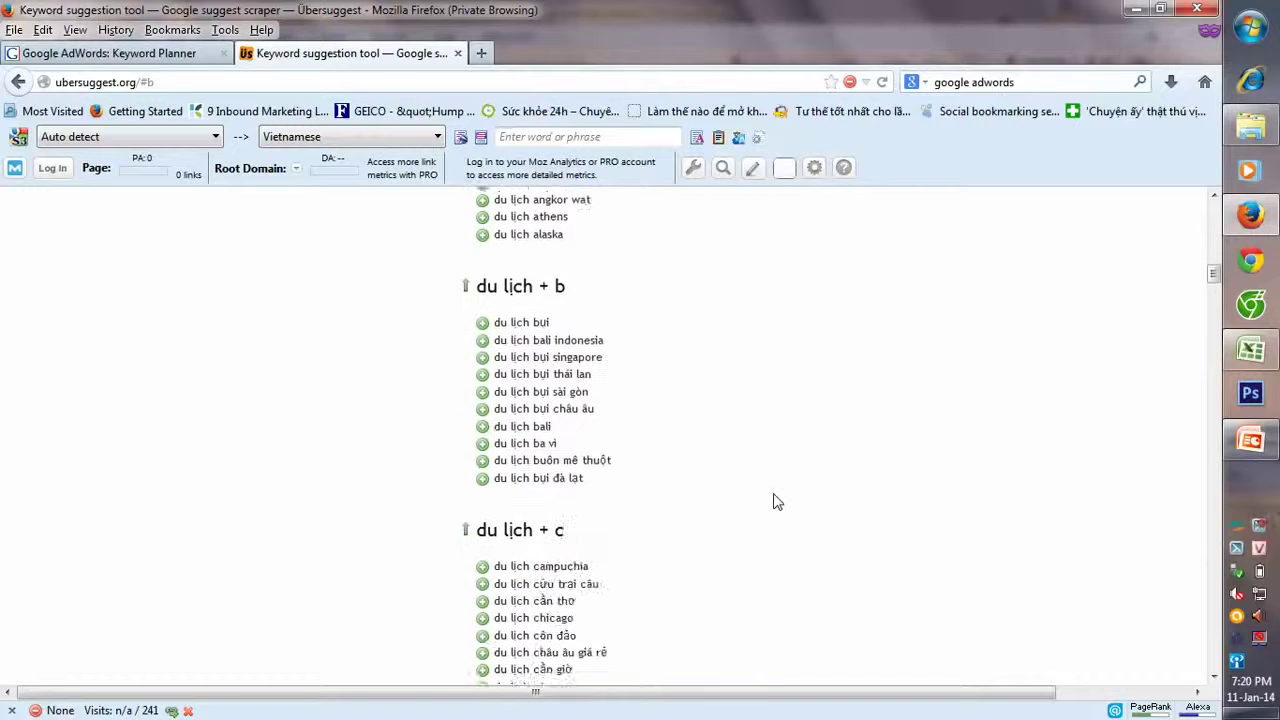
scroll(778, 502, down, 5)
scroll(771, 500, up, 15)
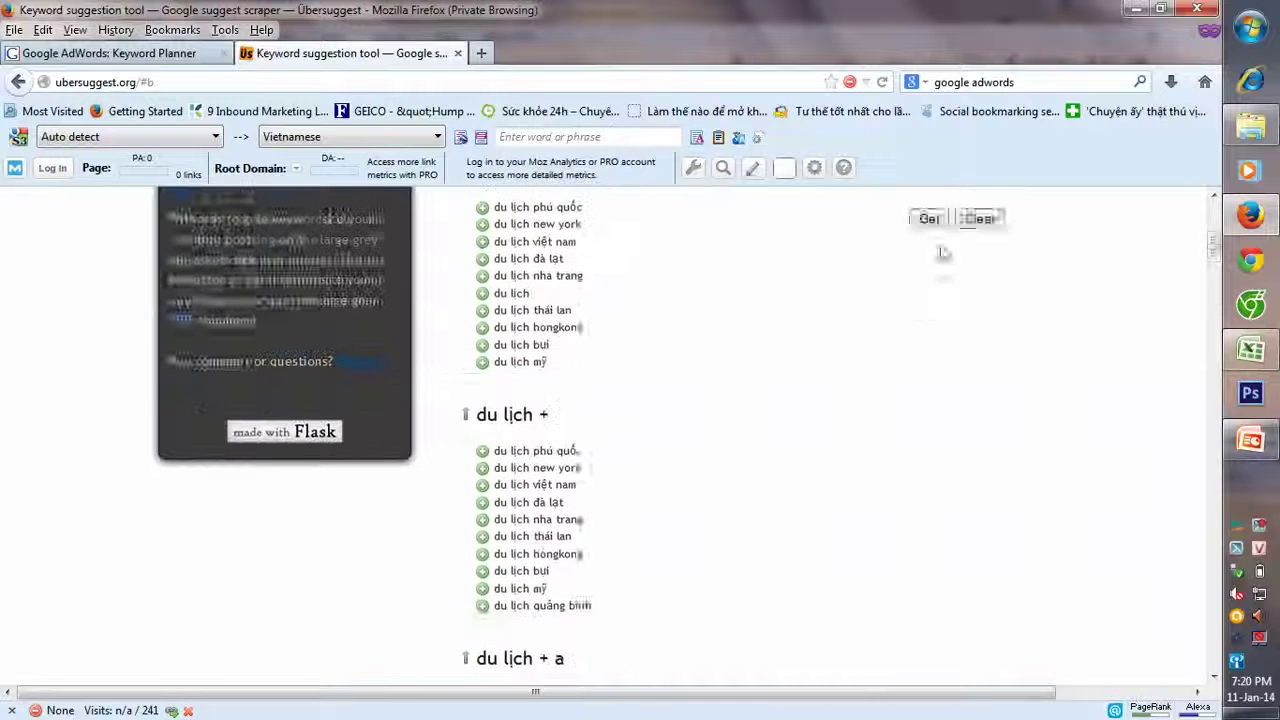
- Show the du lich keyword ideas results in Keyword Planner
click(110, 53)
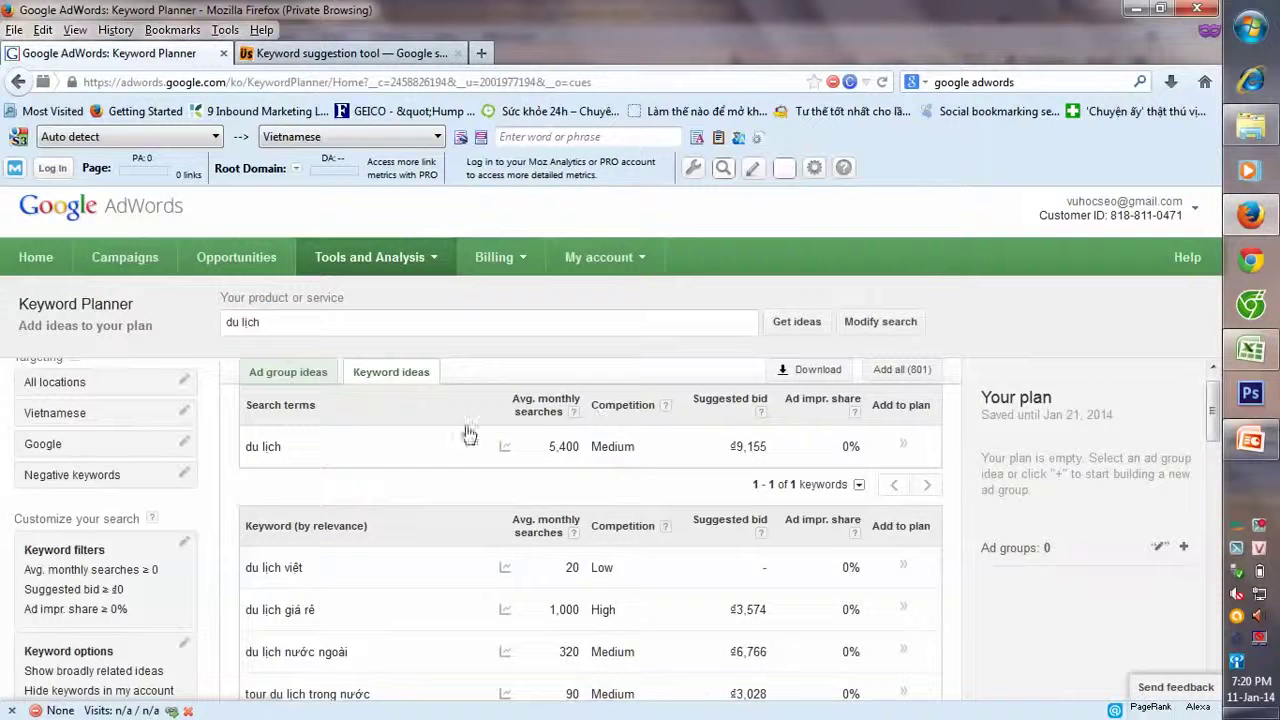
click(391, 372)
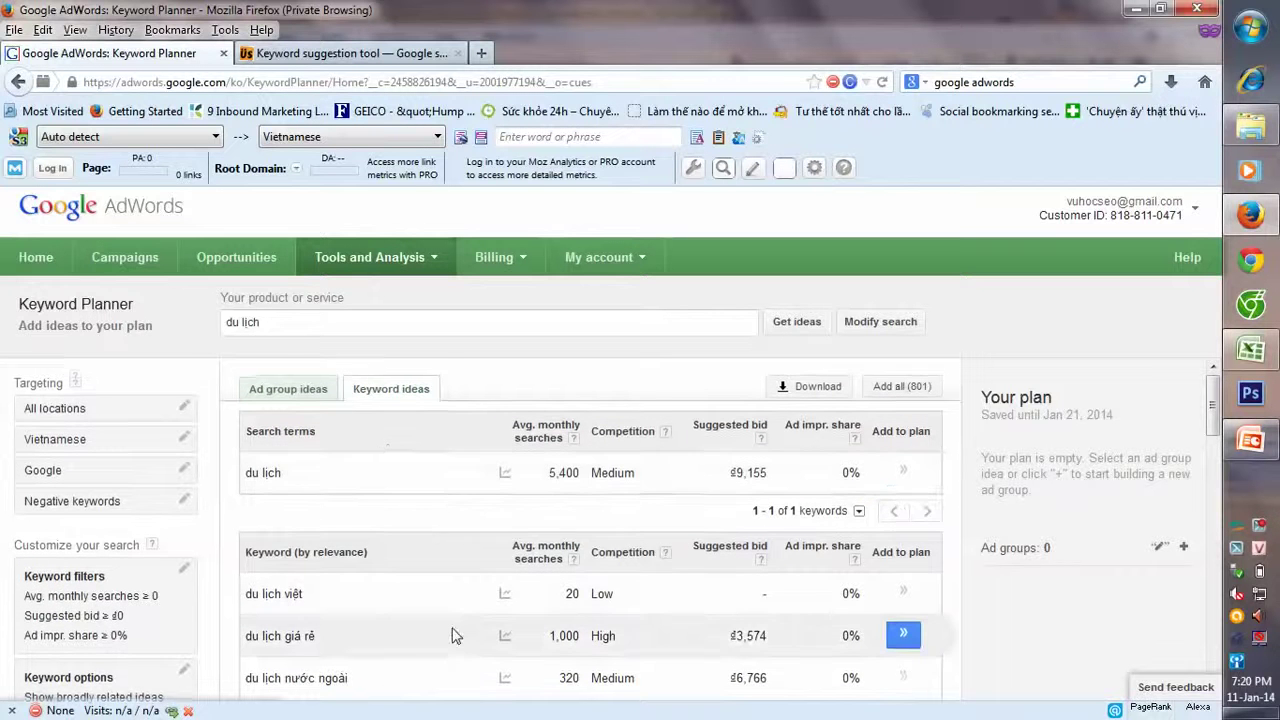
scroll(447, 629, down, 2)
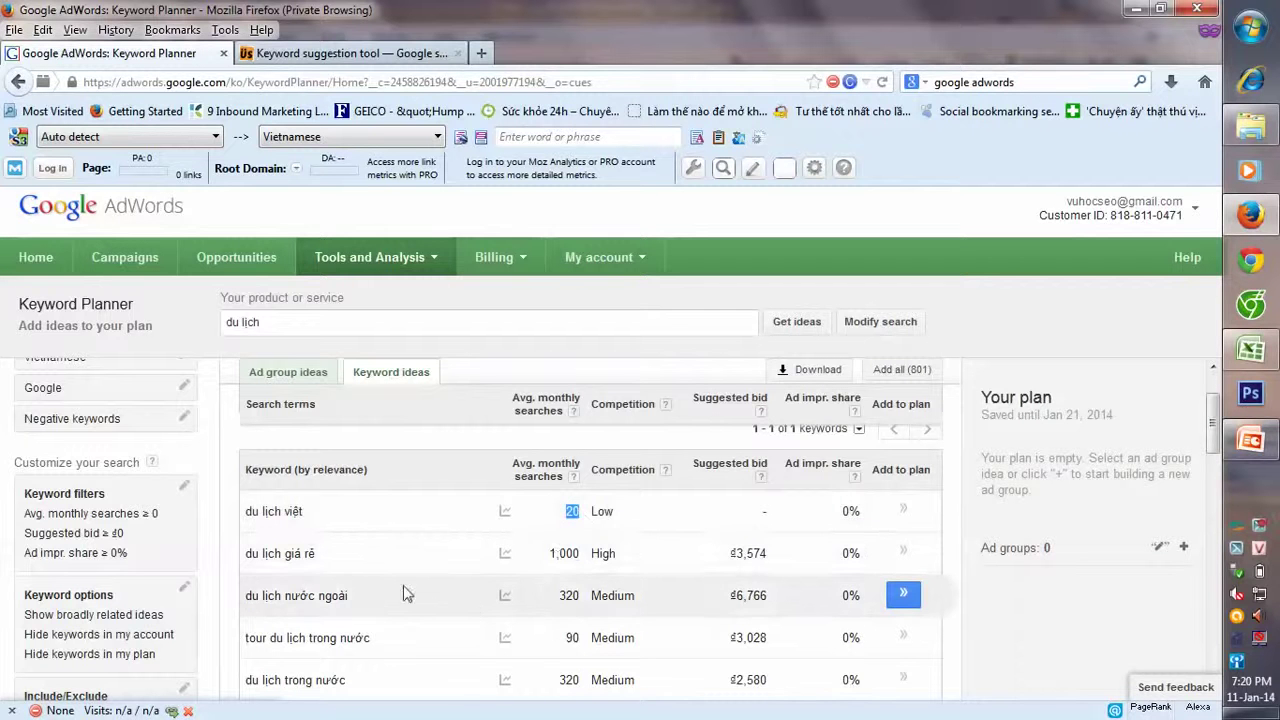
- Compare competition: Low for du lich việt, High for giá rẻ, Medium for nước ngoài
click(555, 557)
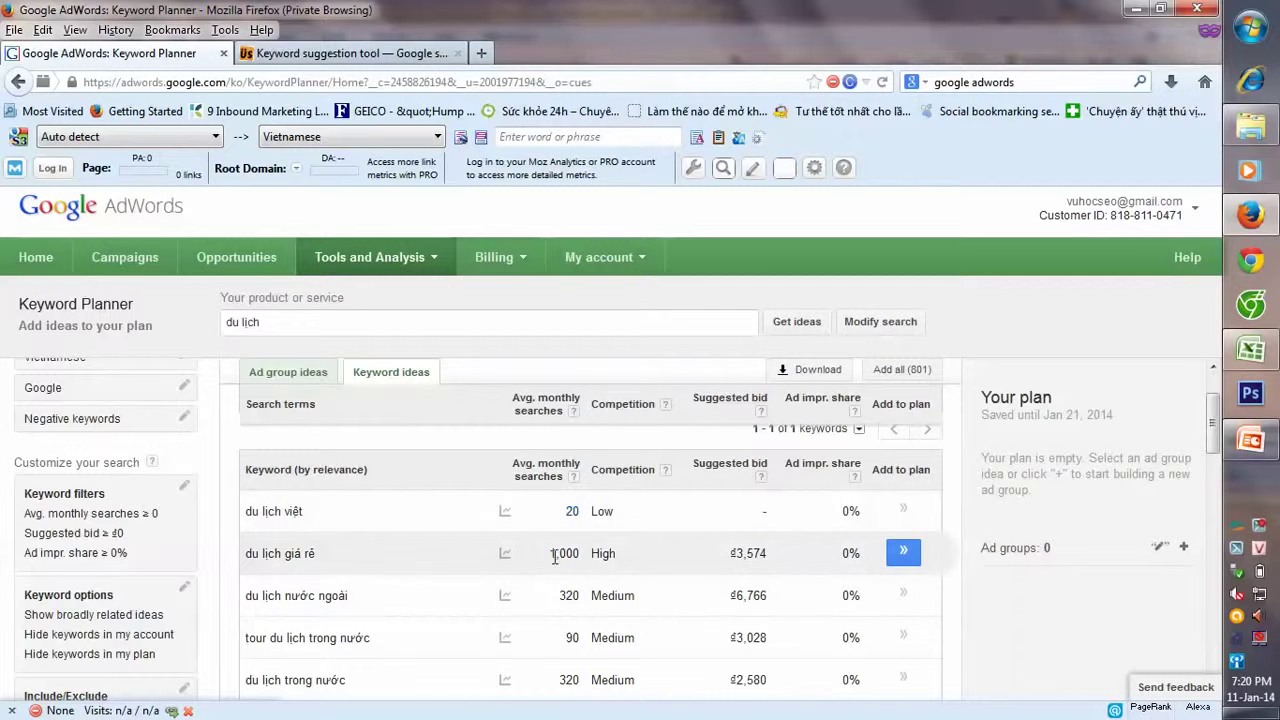
double_click(601, 511)
double_click(624, 556)
click(645, 600)
double_click(614, 596)
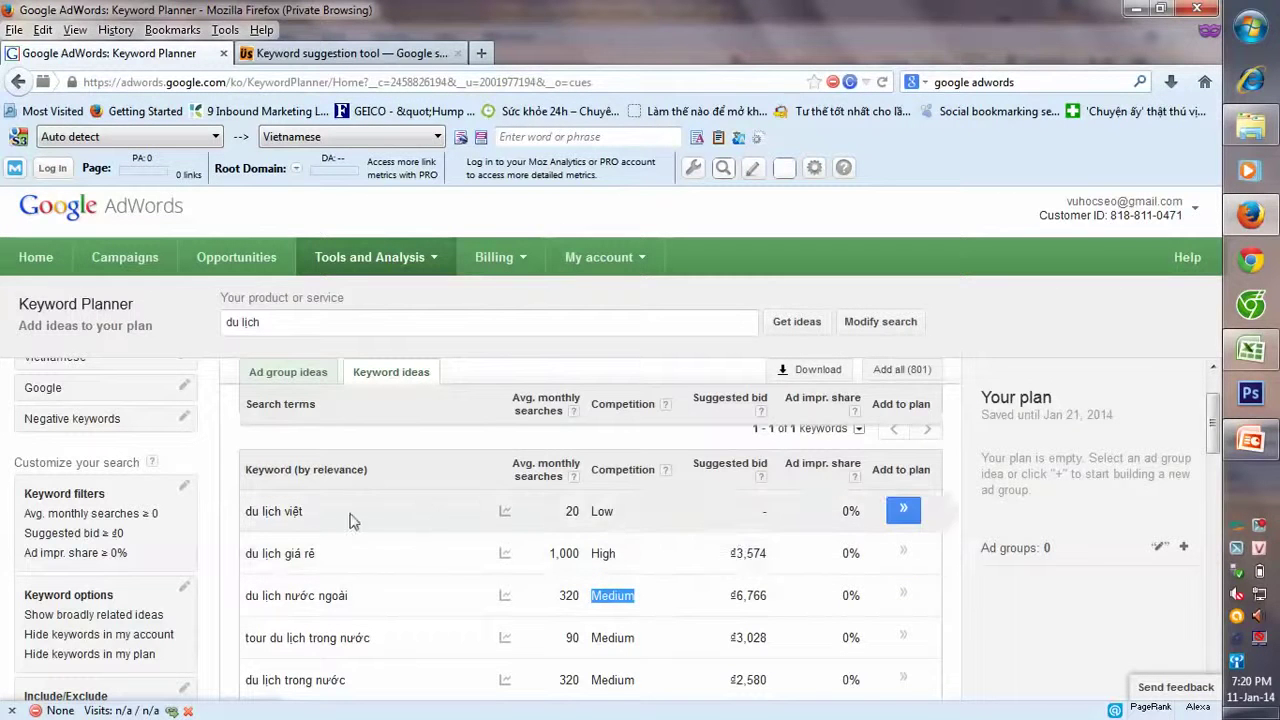
scroll(288, 613, down, 1)
scroll(288, 613, down, 7)
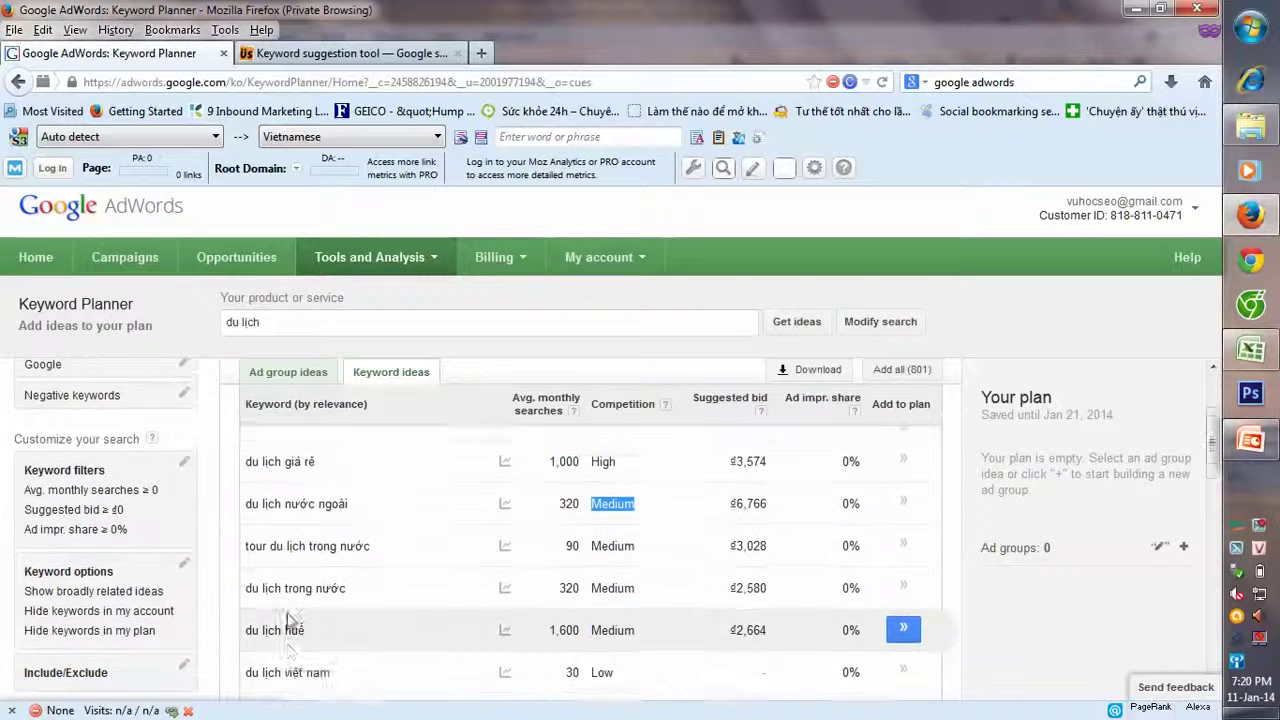
scroll(288, 613, down, 5)
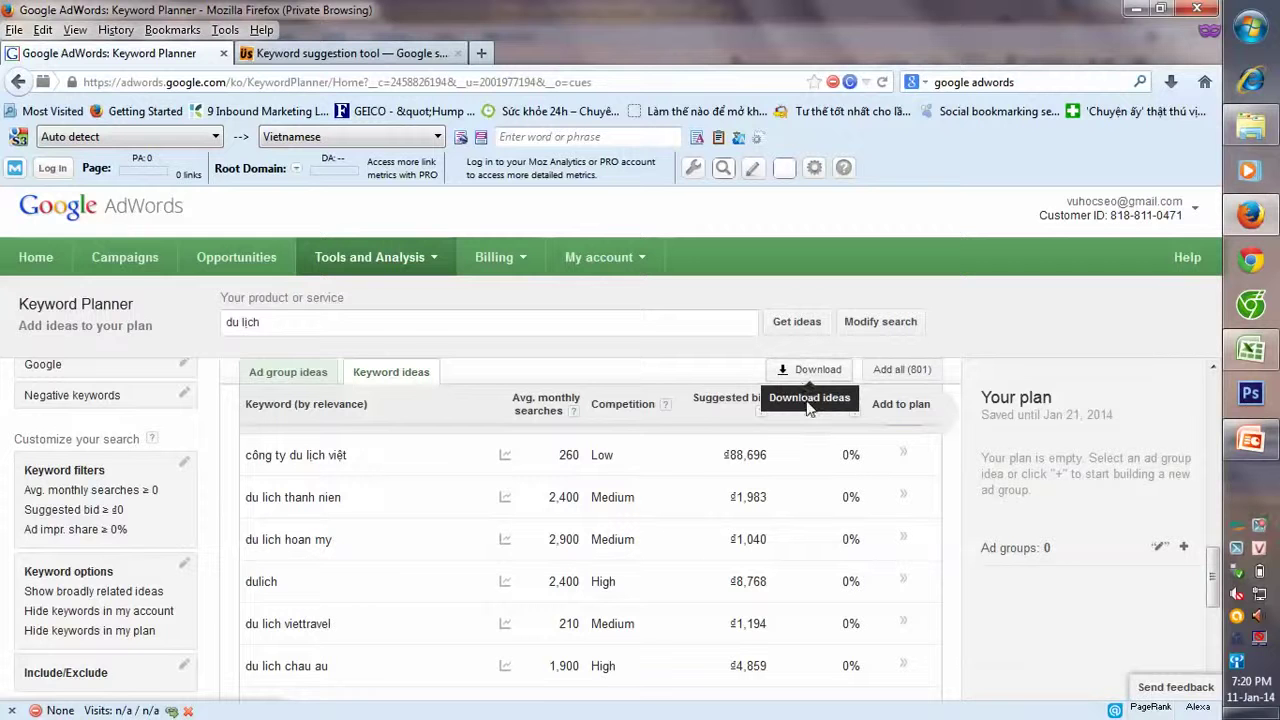
- Download all 801 keyword ideas as an Excel CSV file and save it
click(822, 373)
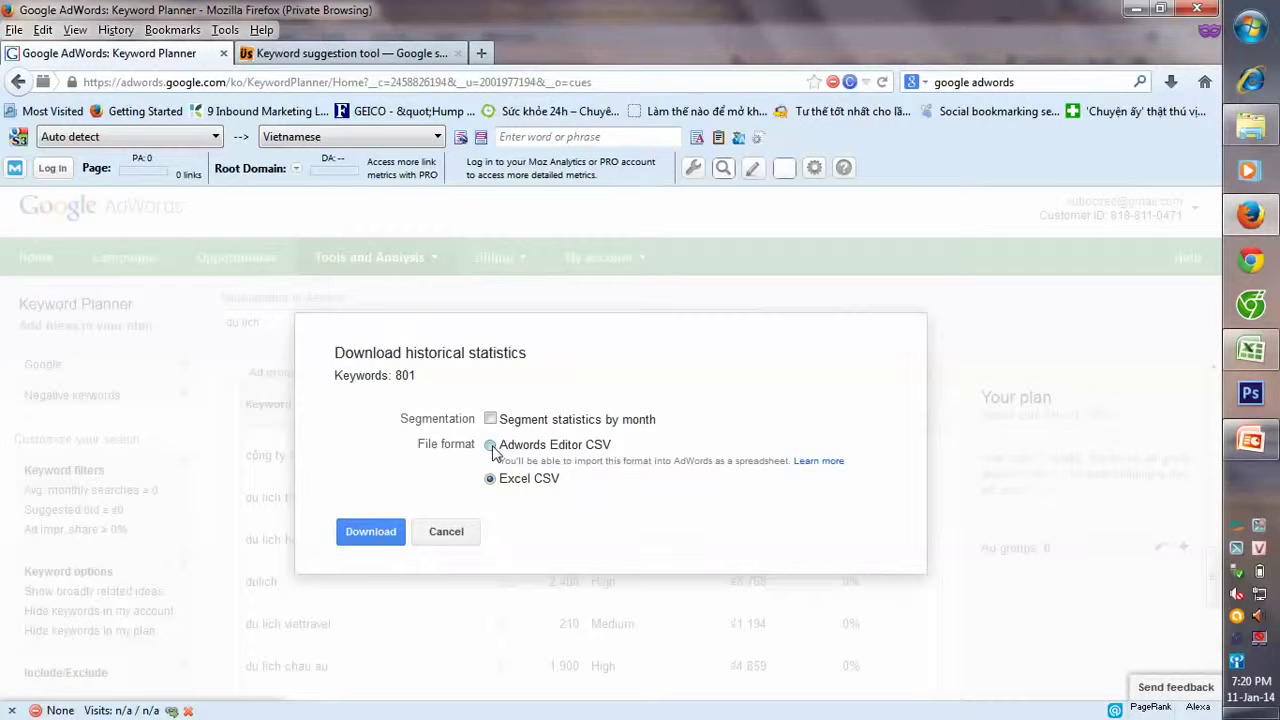
click(368, 531)
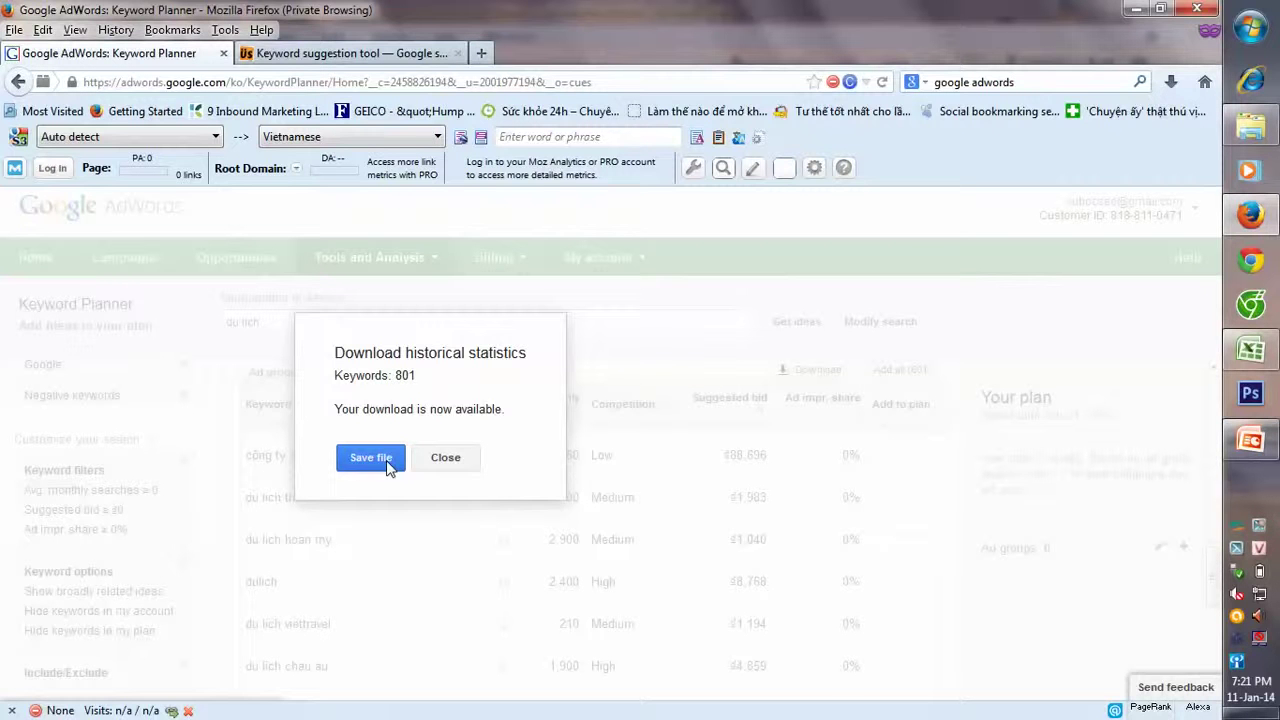
click(474, 462)
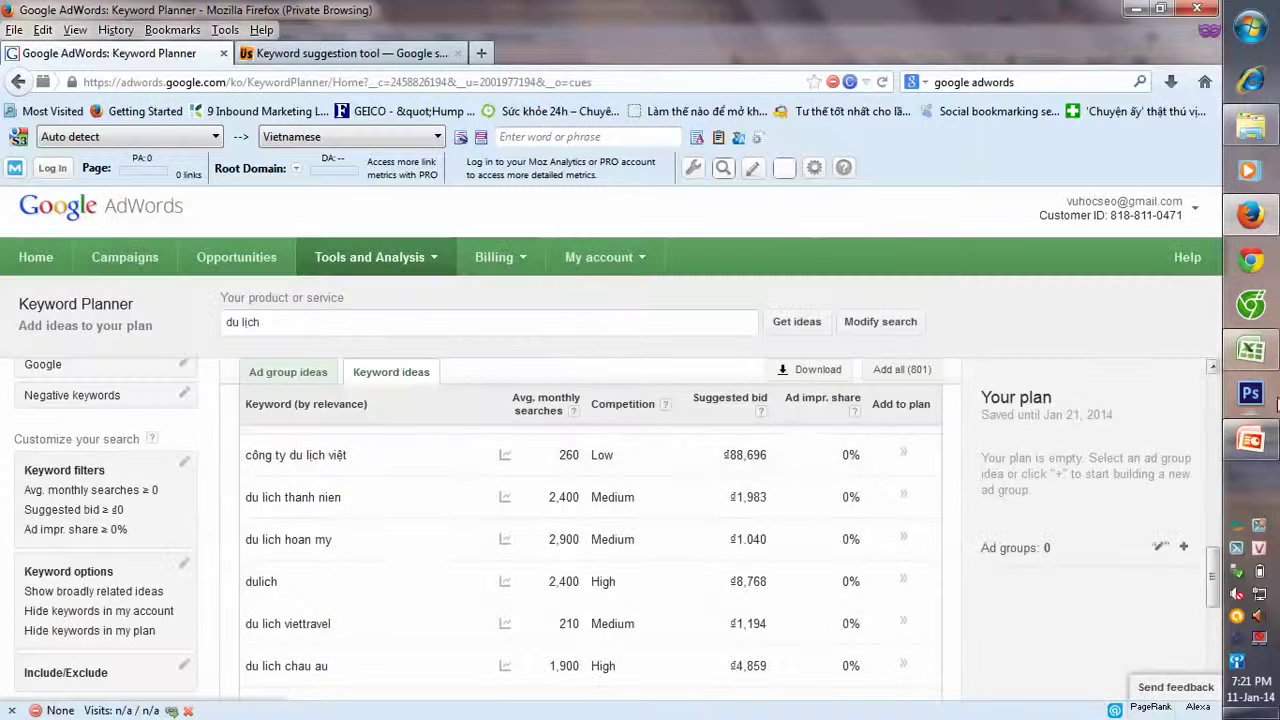
- In PowerPoint, select ubersuggest.org on slide 16 and apply a first font colour
click(1250, 438)
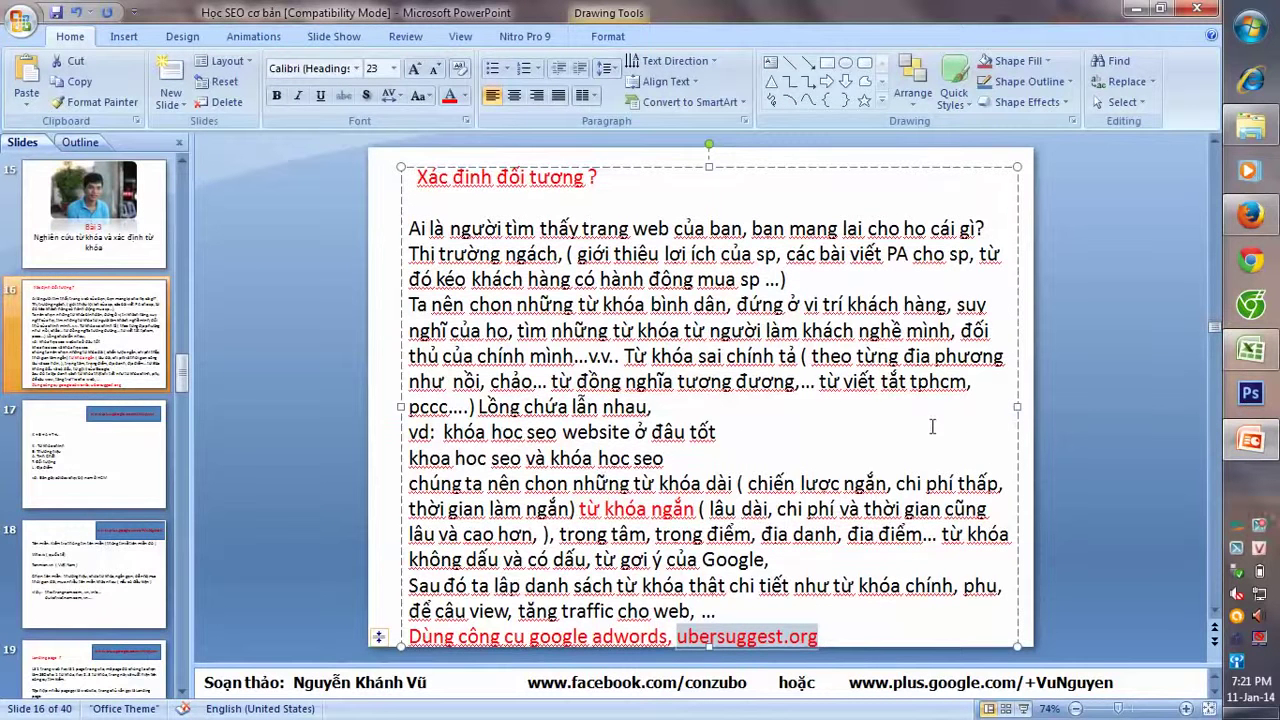
click(818, 636)
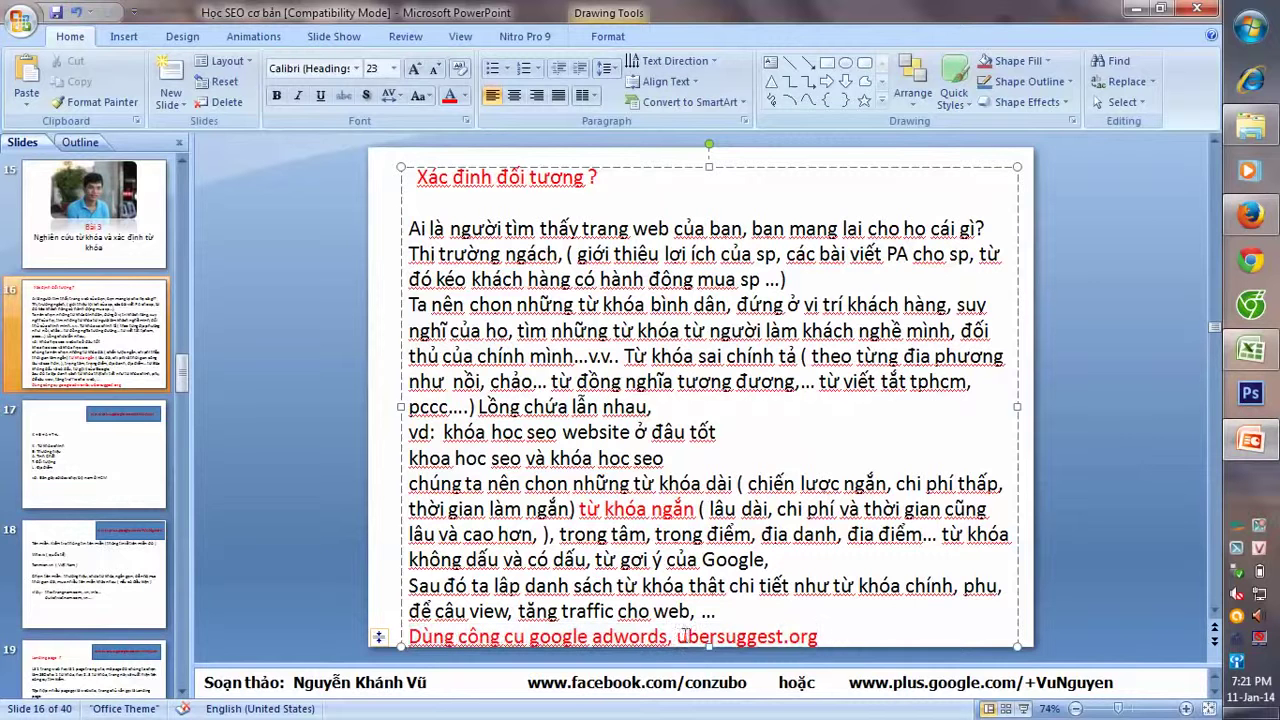
shift+click(678, 636)
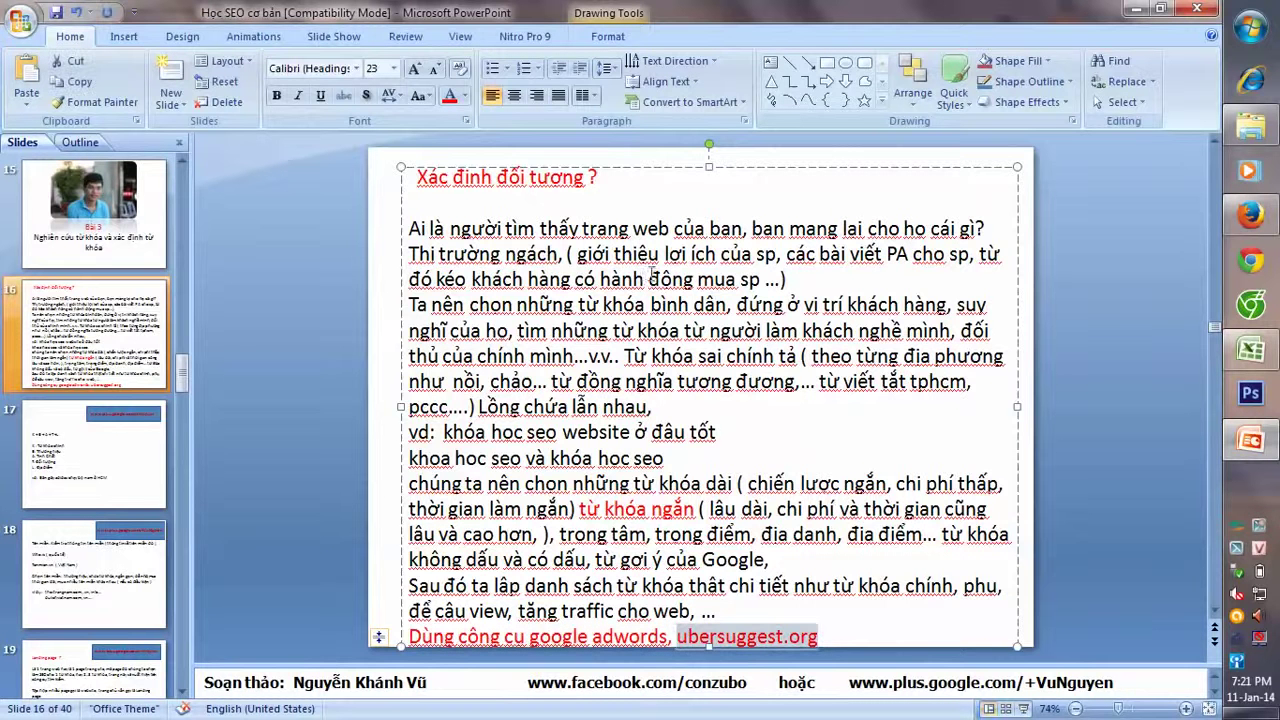
click(465, 96)
click(463, 134)
- Recolour ubersuggest.org blue, then move to slide 17's K + B + A + T + L text
click(866, 628)
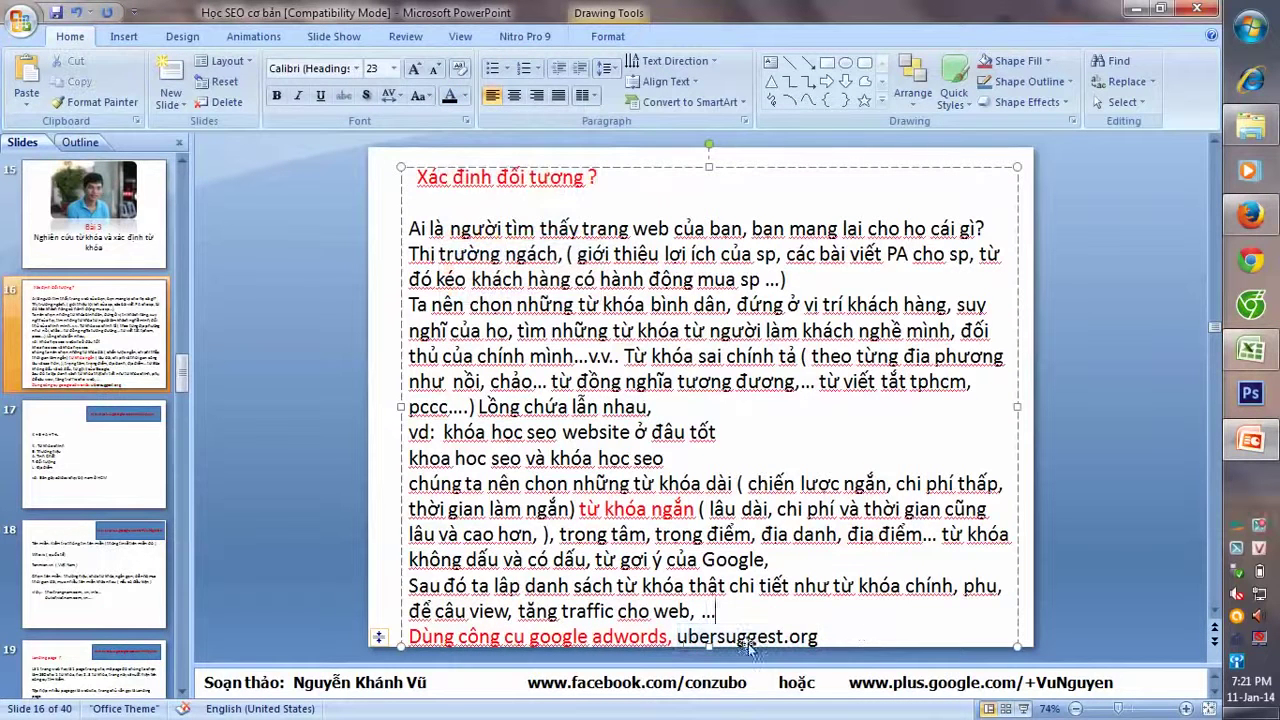
drag(676, 636, 820, 636)
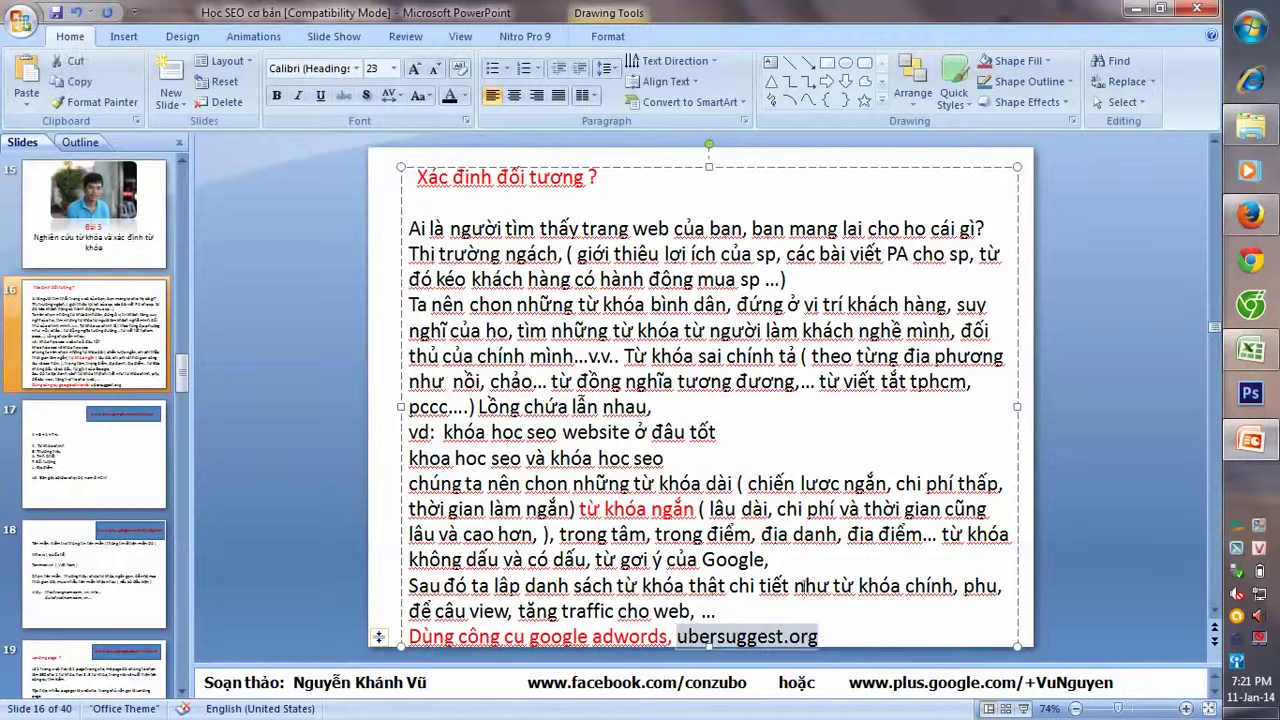
click(466, 95)
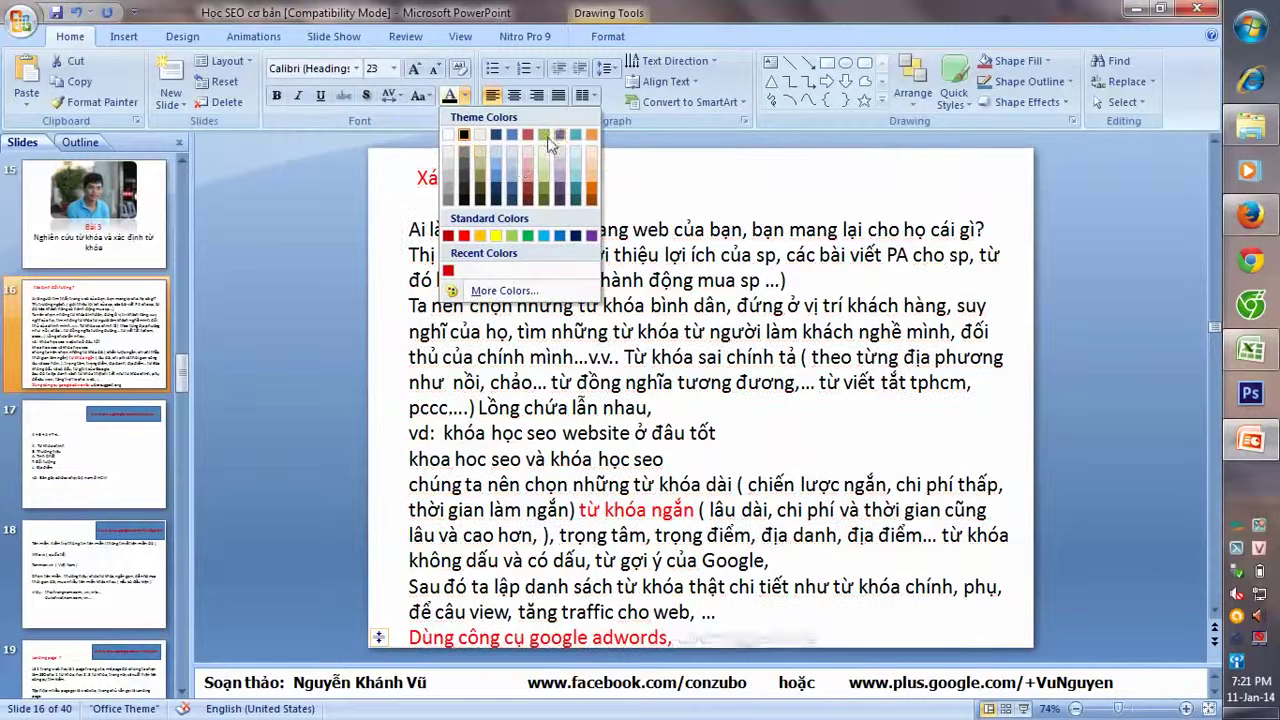
click(558, 236)
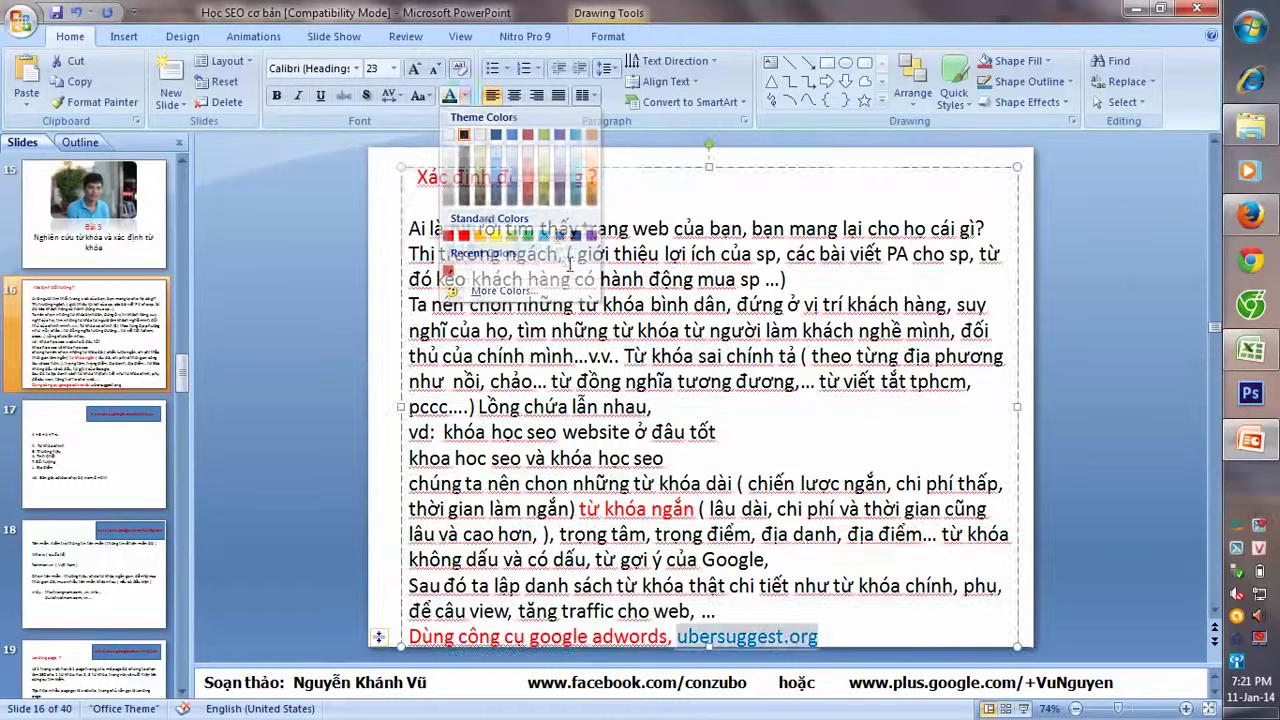
click(860, 628)
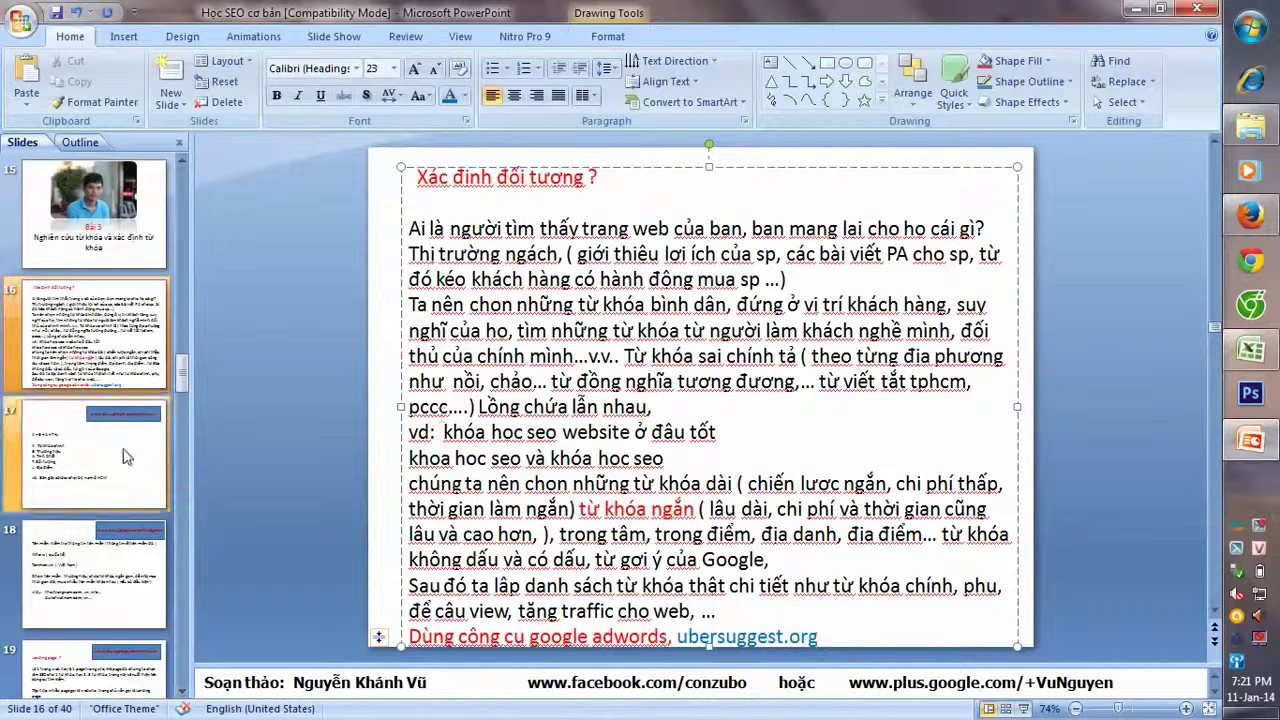
scroll(255, 440, down, 2)
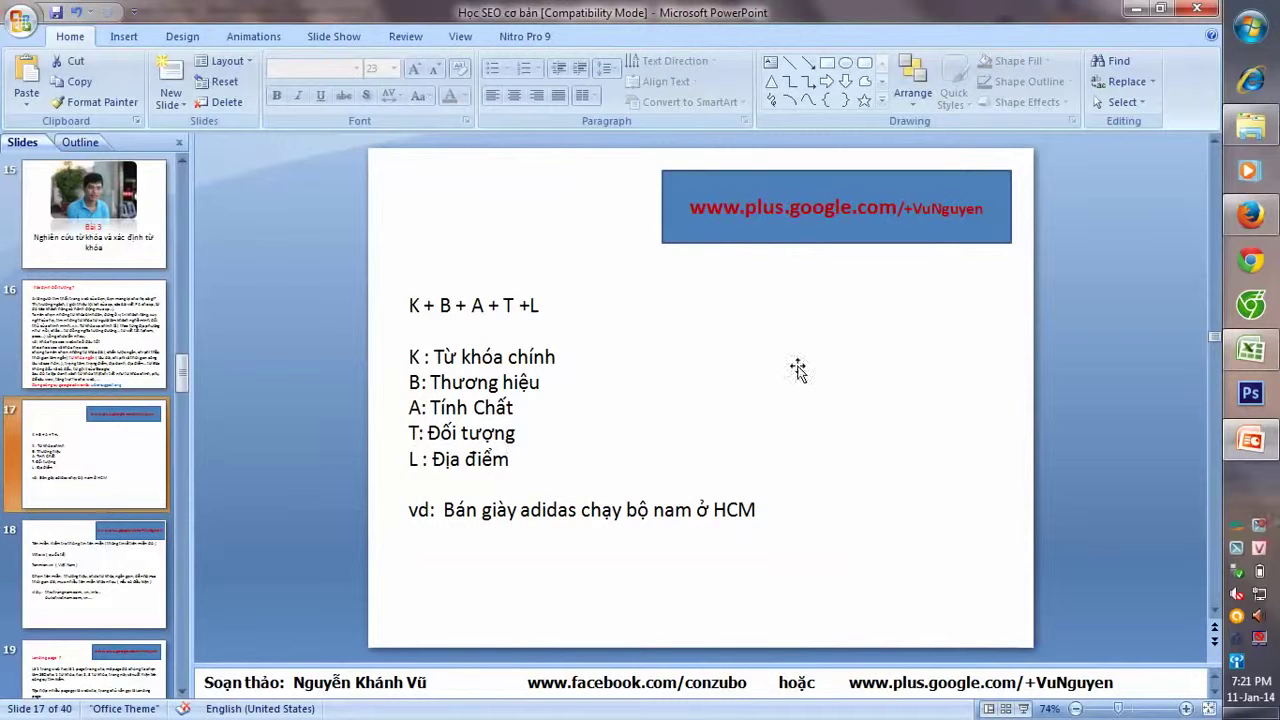
click(405, 310)
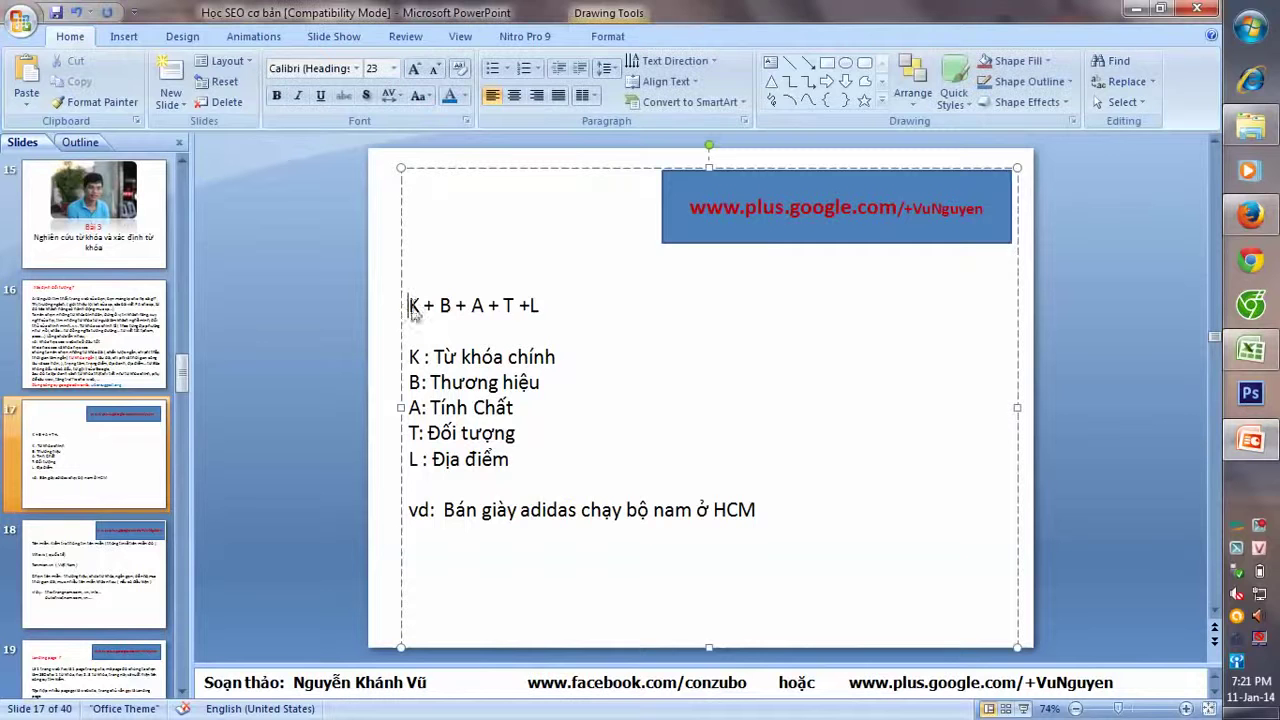